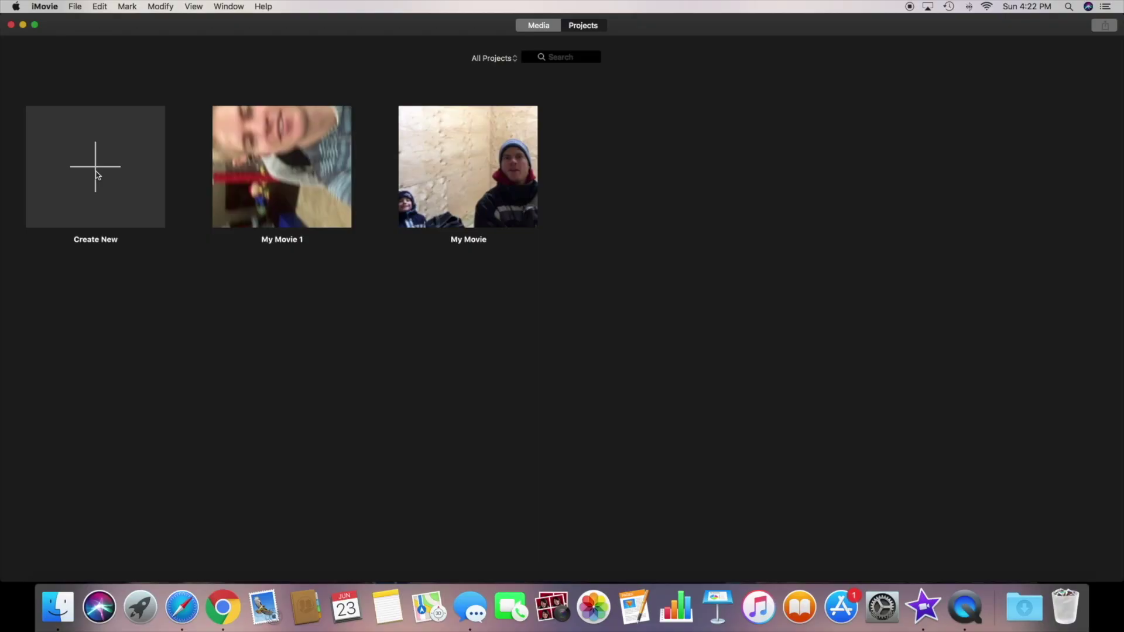
Step: Create a new Movie project, My Movie 2, with an empty timeline
{"action": "left_click", "coordinate": [95, 176]}
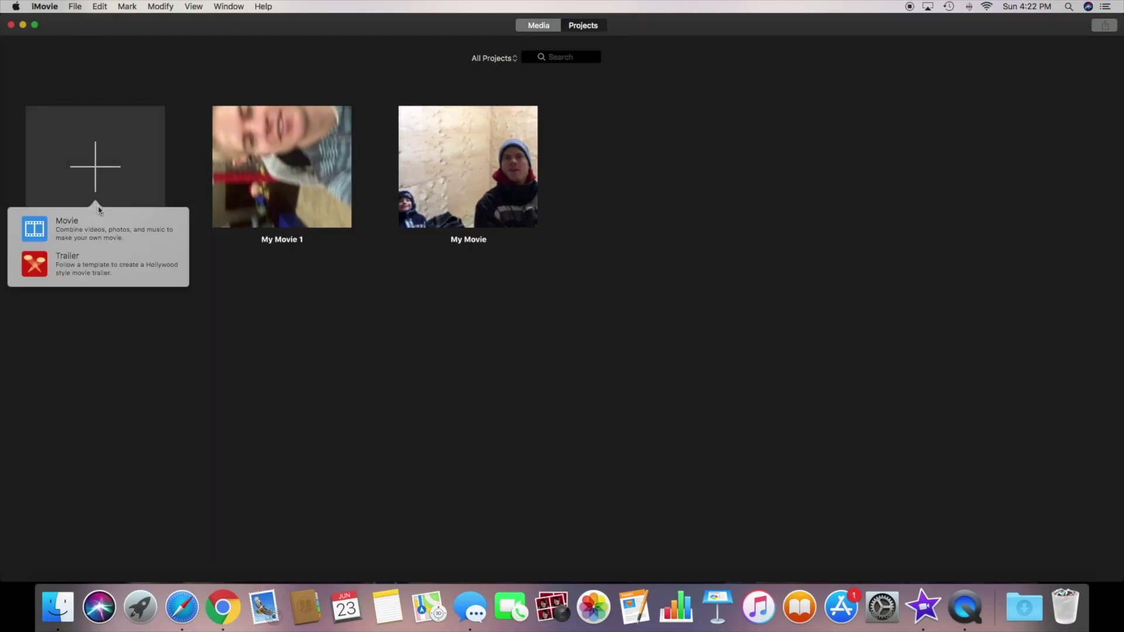
{"action": "left_click", "coordinate": [86, 239]}
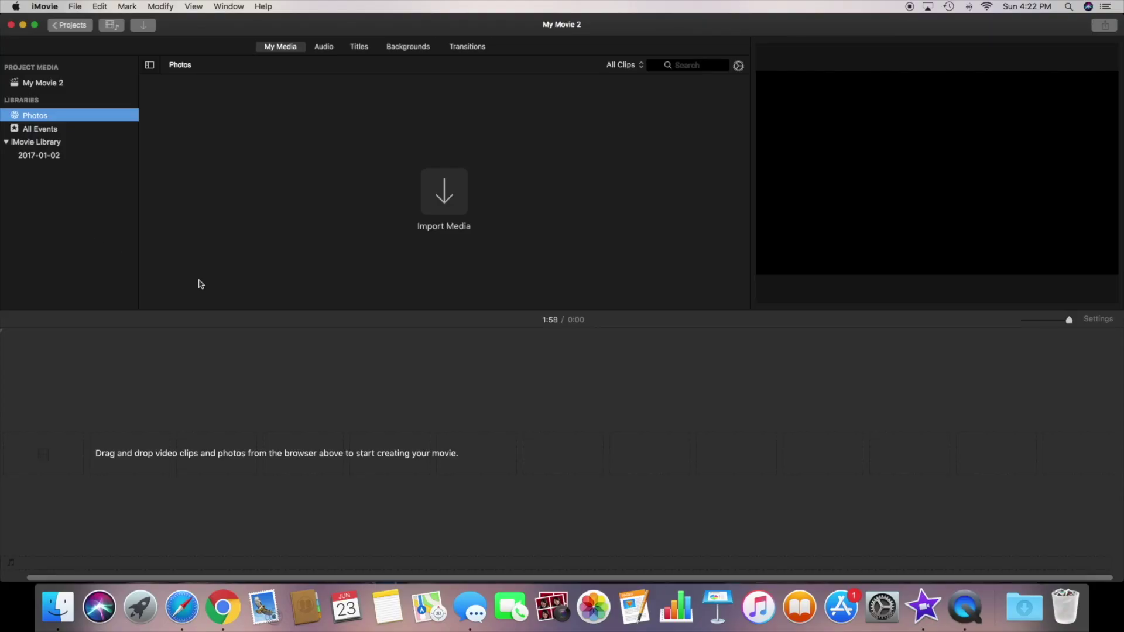
{"action": "left_click", "coordinate": [67, 610]}
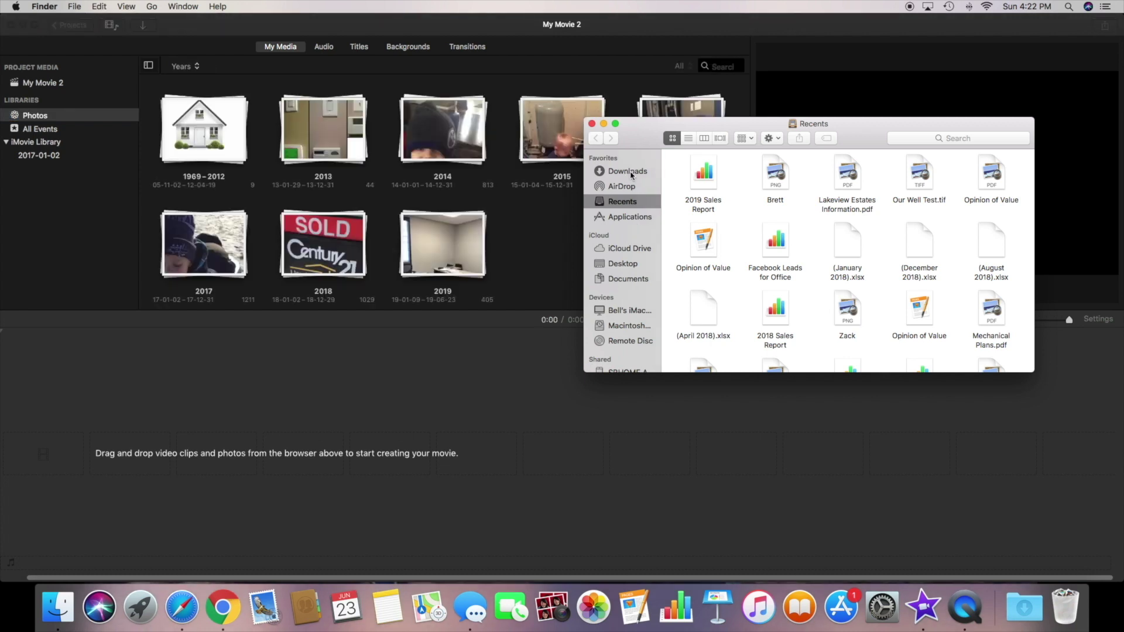
Step: Add all of today's Downloads videos and photos to the My Movie 2 timeline (4:57)
{"action": "left_click", "coordinate": [632, 172]}
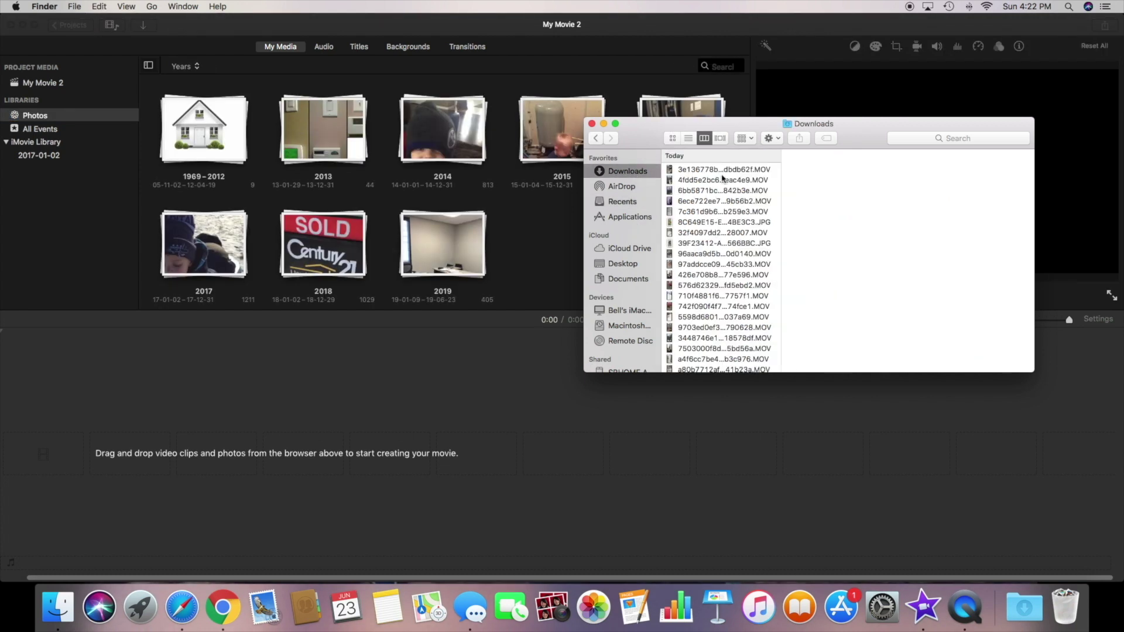
{"action": "left_click", "coordinate": [720, 170]}
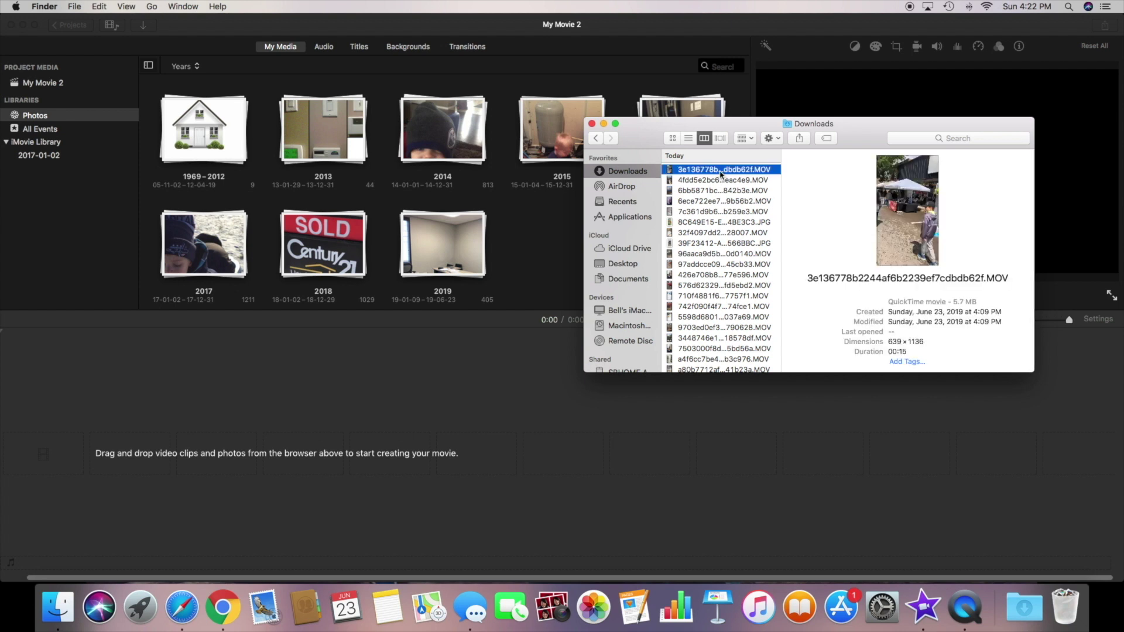
{"action": "key", "text": "shift+Down"}
{"action": "key", "text": "shift+Down"}
{"action": "key", "text": "shift+Down"}
{"action": "key", "text": "shift+Down"}
{"action": "key", "text": "shift+Down"}
{"action": "key", "text": "shift+Down"}
{"action": "key", "text": "shift+Down"}
{"action": "key", "text": "shift+Down"}
{"action": "key", "text": "shift+Down"}
{"action": "key", "text": "shift+Down"}
{"action": "key", "text": "shift+Down"}
{"action": "key", "text": "shift+Down"}
{"action": "key", "text": "shift+Down"}
{"action": "key", "text": "shift+Down"}
{"action": "key", "text": "shift+Down"}
{"action": "key", "text": "shift+Down"}
{"action": "key", "text": "shift+Down"}
{"action": "key", "text": "shift+Down"}
{"action": "key", "text": "shift+Down"}
{"action": "key", "text": "shift+Down"}
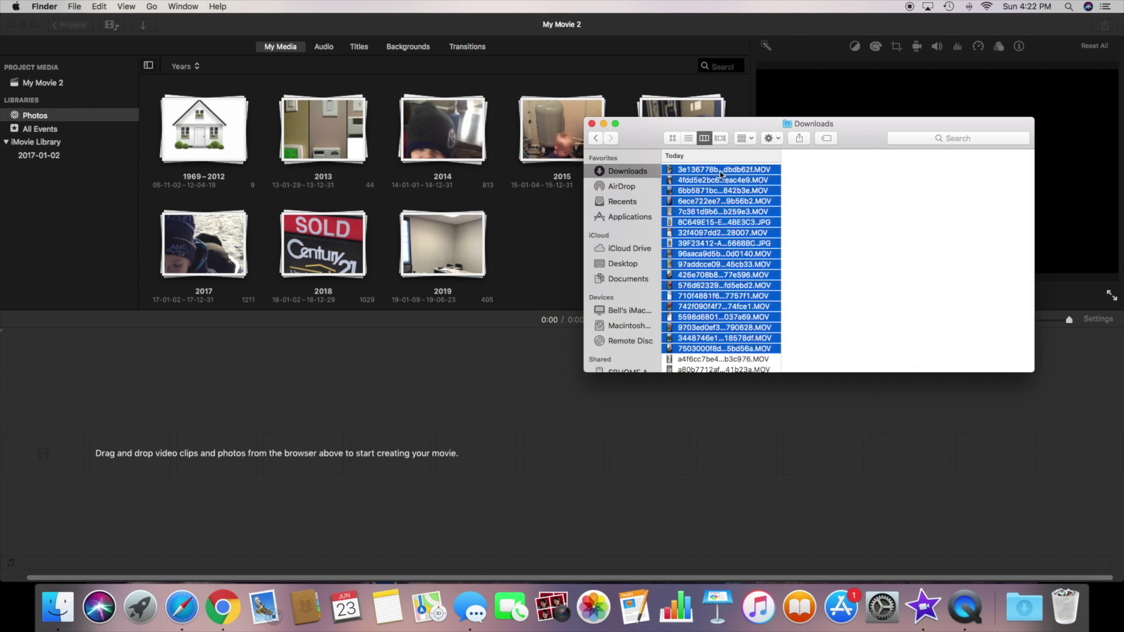
{"action": "key", "text": "shift+Down"}
{"action": "key", "text": "shift+Down"}
{"action": "key", "text": "shift+Down"}
{"action": "key", "text": "shift+Down"}
{"action": "key", "text": "shift+Down"}
{"action": "key", "text": "shift+Down"}
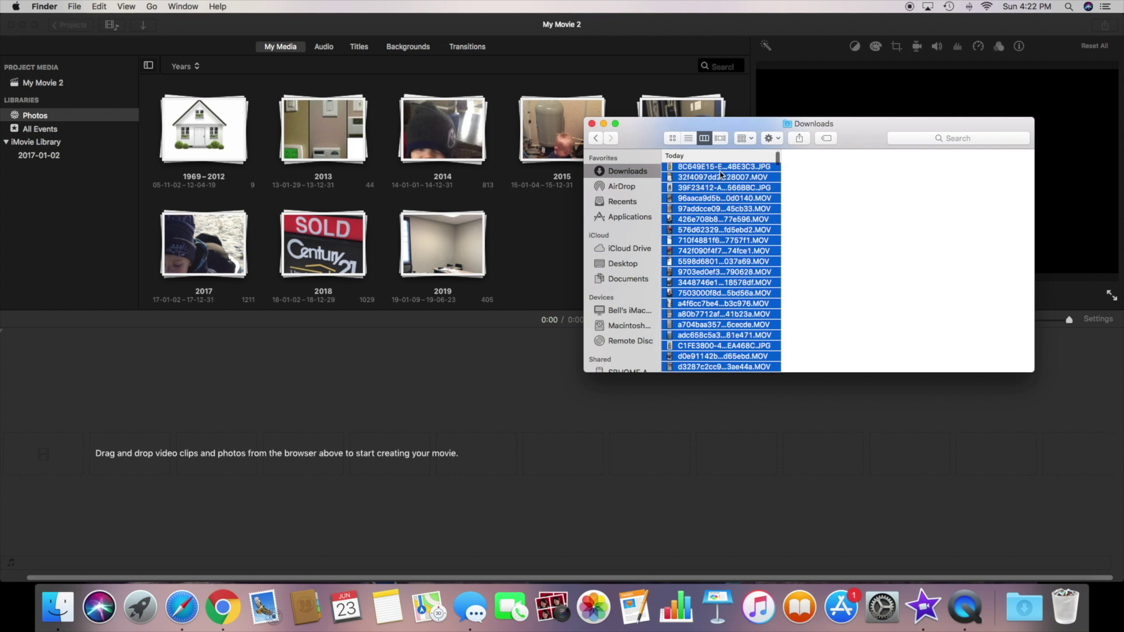
{"action": "scroll", "coordinate": [722, 174], "scroll_direction": "down", "scroll_amount": 2}
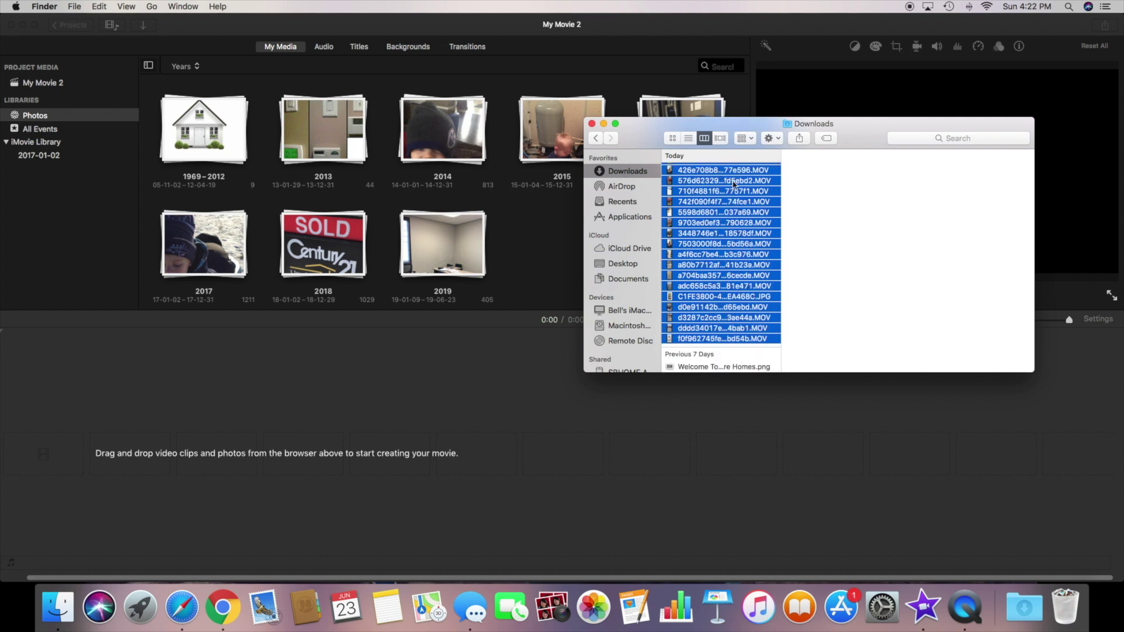
{"action": "left_click_drag", "start_coordinate": [731, 240], "coordinate": [276, 443]}
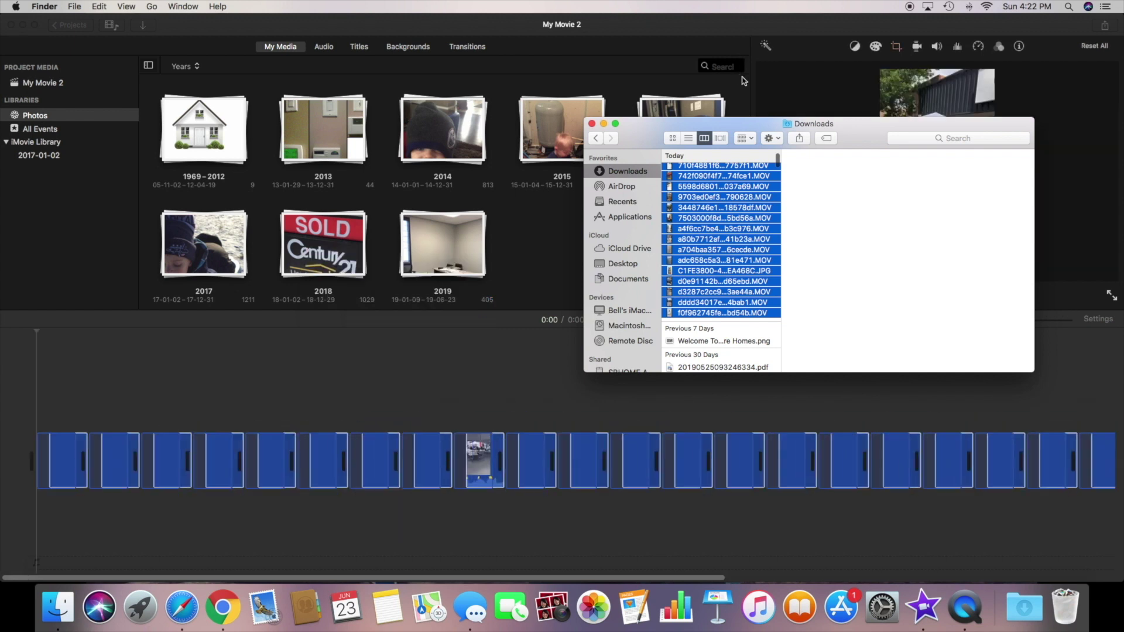
{"action": "left_click", "coordinate": [591, 124]}
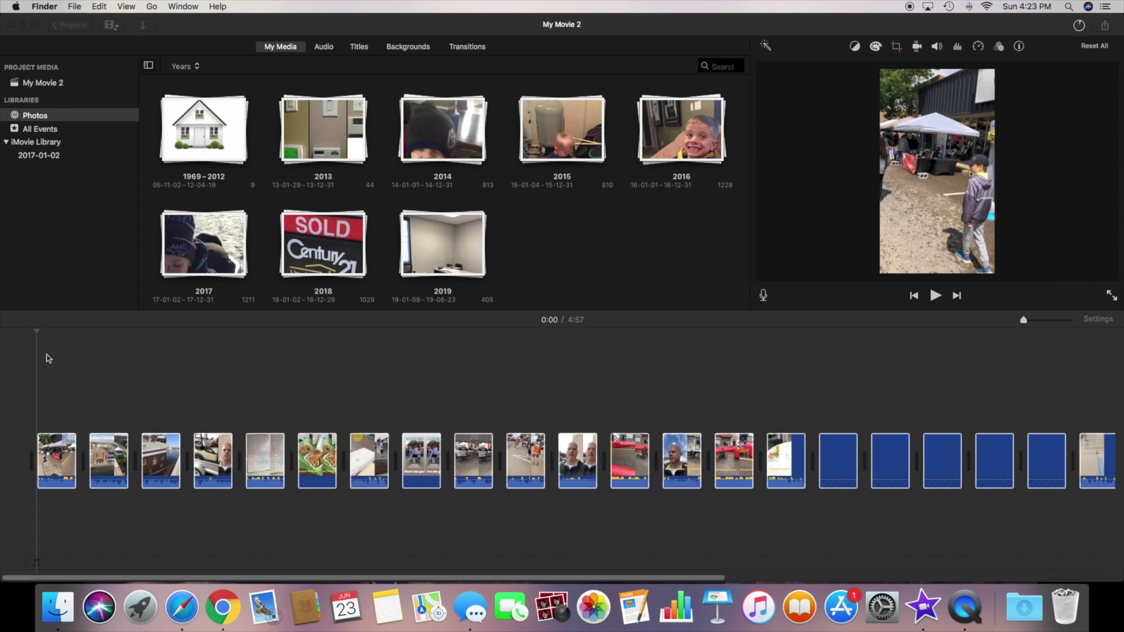
Step: Move the 13.6s clip to the start of the timeline and play it back
{"action": "left_click", "coordinate": [40, 379]}
{"action": "left_click", "coordinate": [92, 466]}
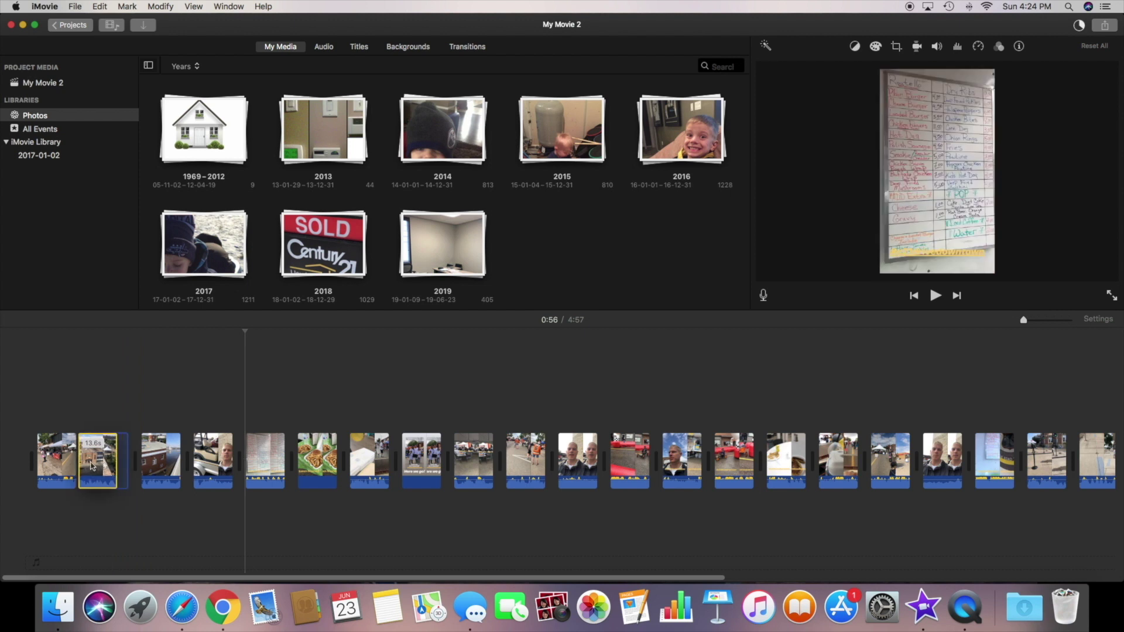
{"action": "left_click_drag", "start_coordinate": [91, 467], "coordinate": [41, 462]}
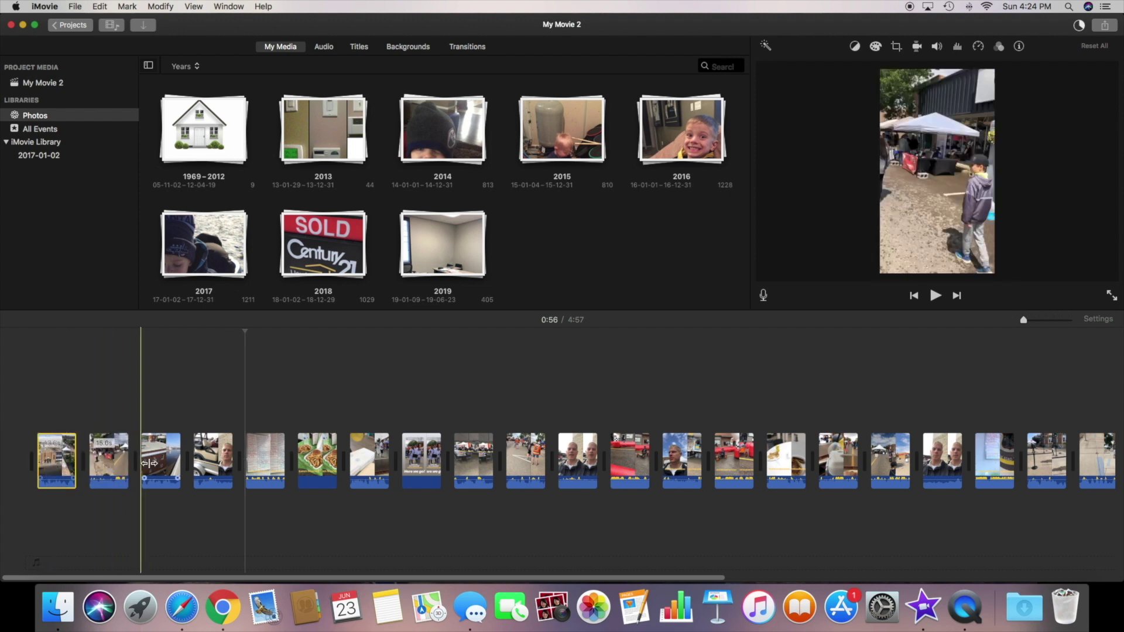
{"action": "key", "text": "space"}
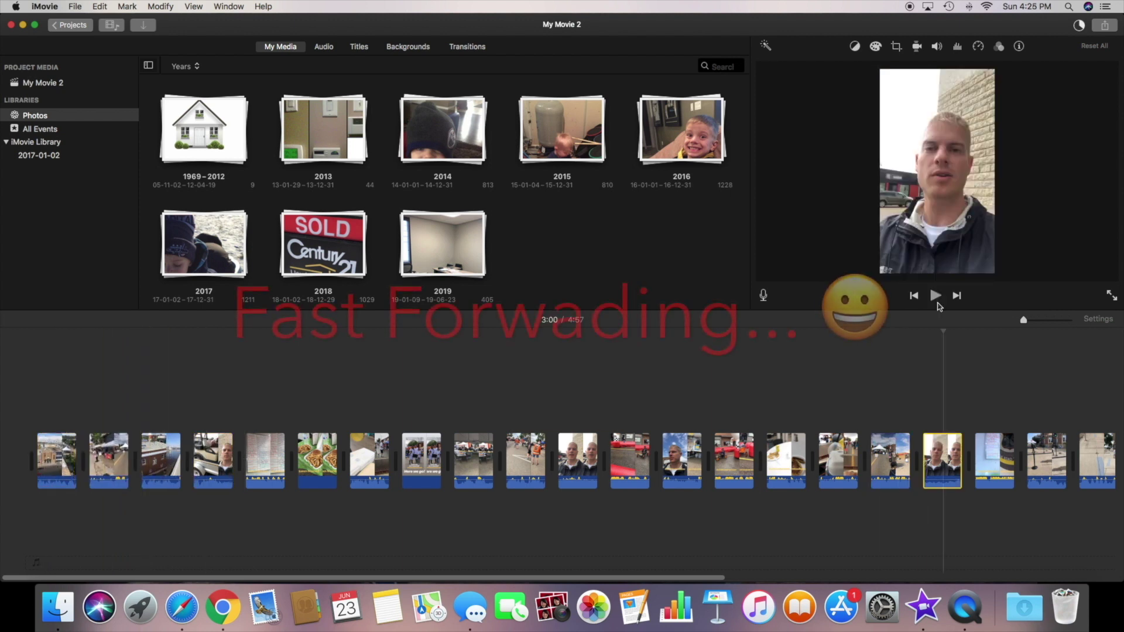
{"action": "key", "text": "space"}
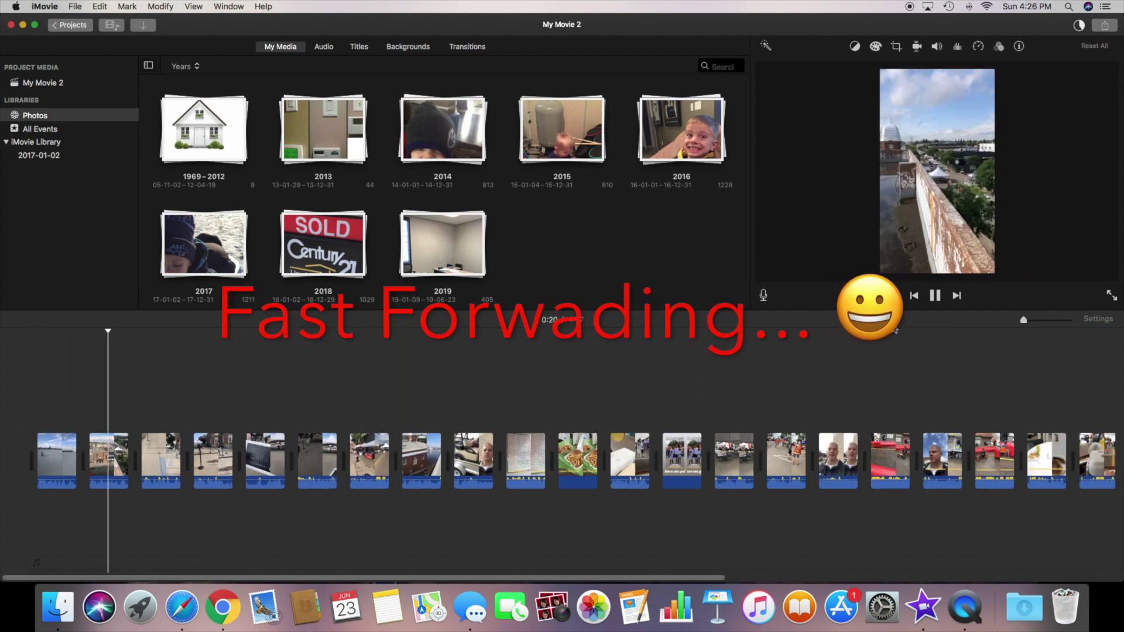
Step: Move three more clips to earlier timeline positions, bringing the movie to 4:42
{"action": "left_click", "coordinate": [934, 296]}
{"action": "left_click_drag", "start_coordinate": [682, 460], "coordinate": [457, 458]}
{"action": "left_click", "coordinate": [935, 296]}
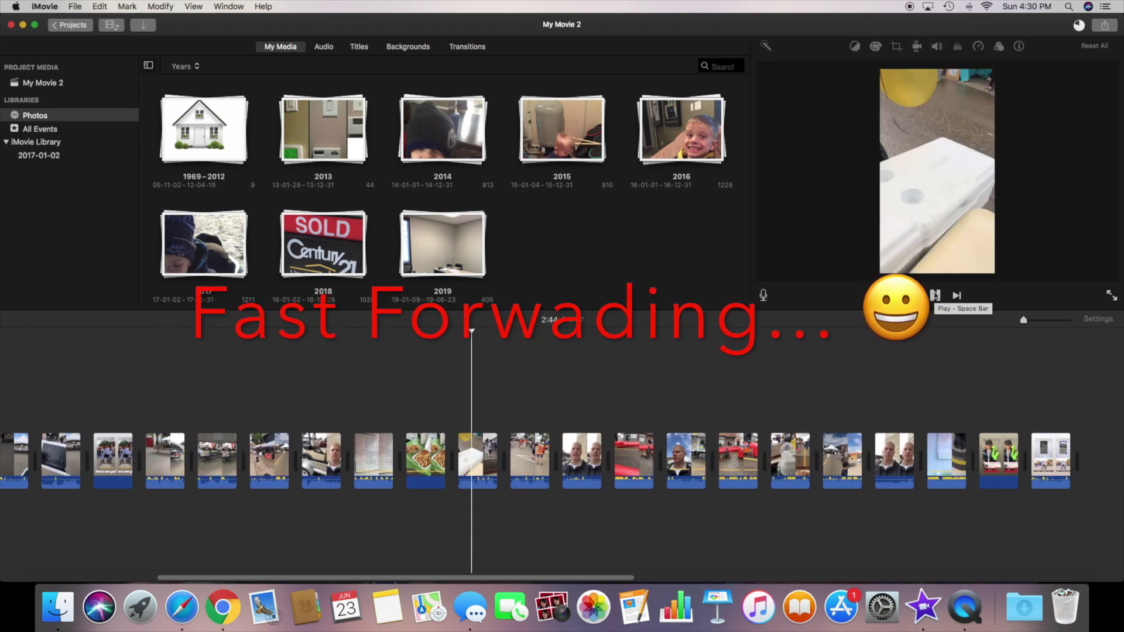
{"action": "left_click_drag", "start_coordinate": [1050, 459], "coordinate": [169, 459]}
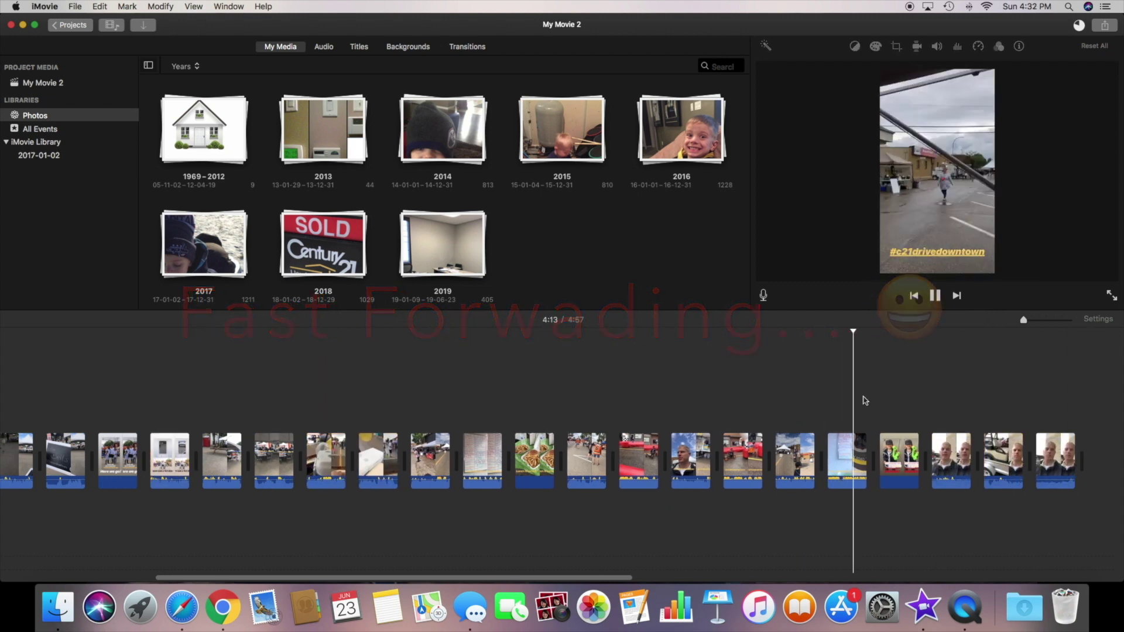
{"action": "left_click", "coordinate": [525, 460]}
{"action": "key", "text": "space"}
{"action": "left_click_drag", "start_coordinate": [585, 460], "coordinate": [511, 460]}
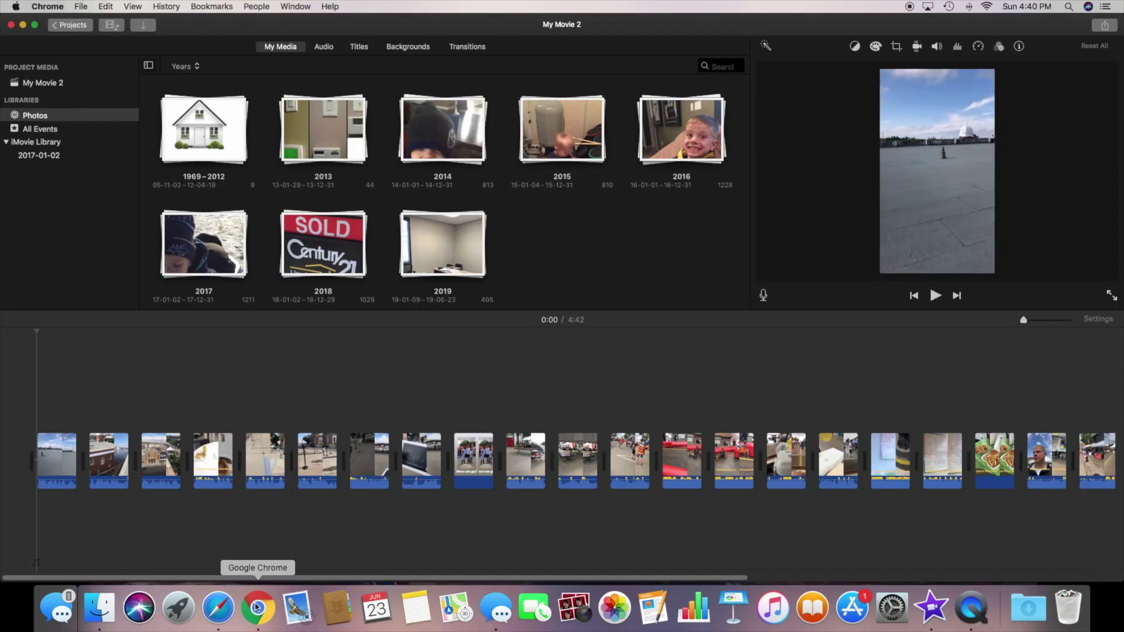
{"action": "left_click", "coordinate": [256, 607]}
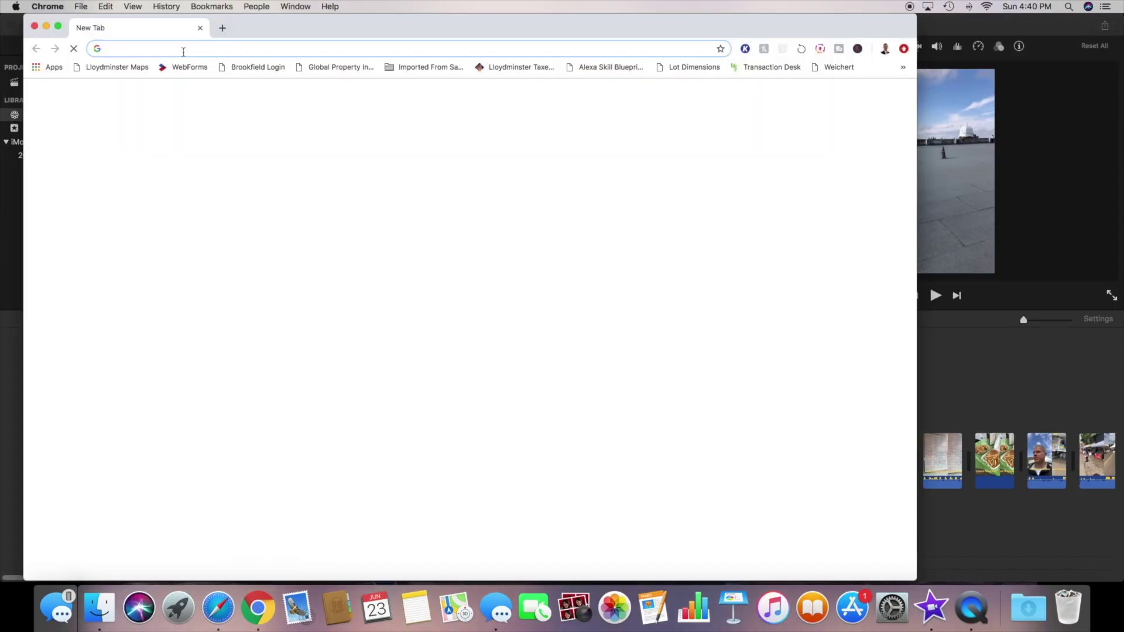
Step: Load canva.com in Chrome and go to its Create a design page
{"action": "type", "text": "canva.com"}
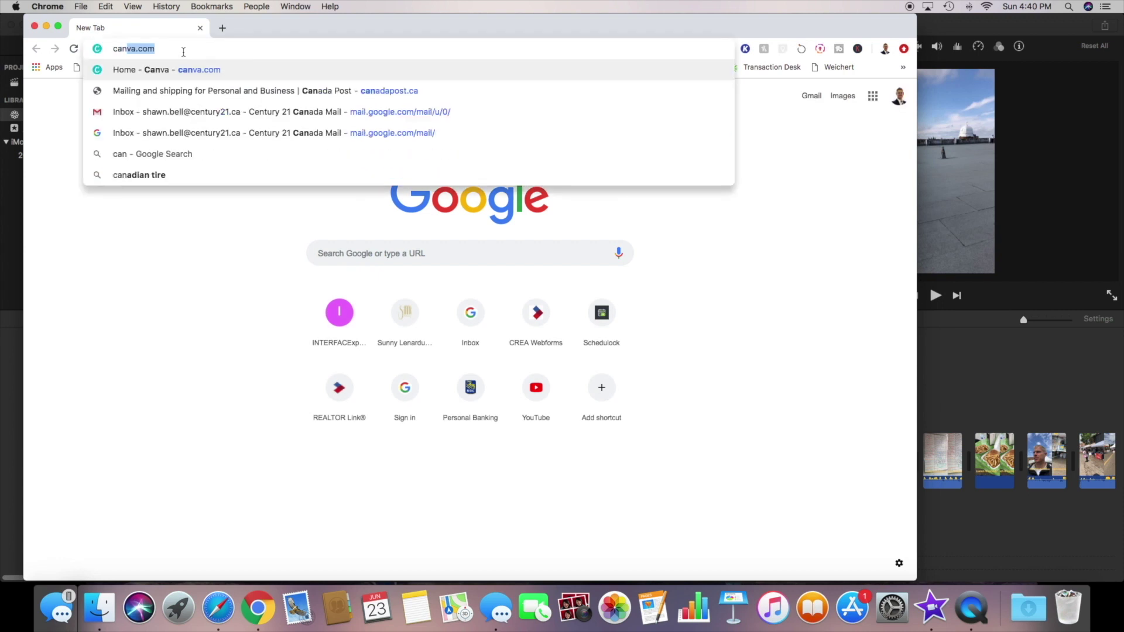
{"action": "key", "text": "Return"}
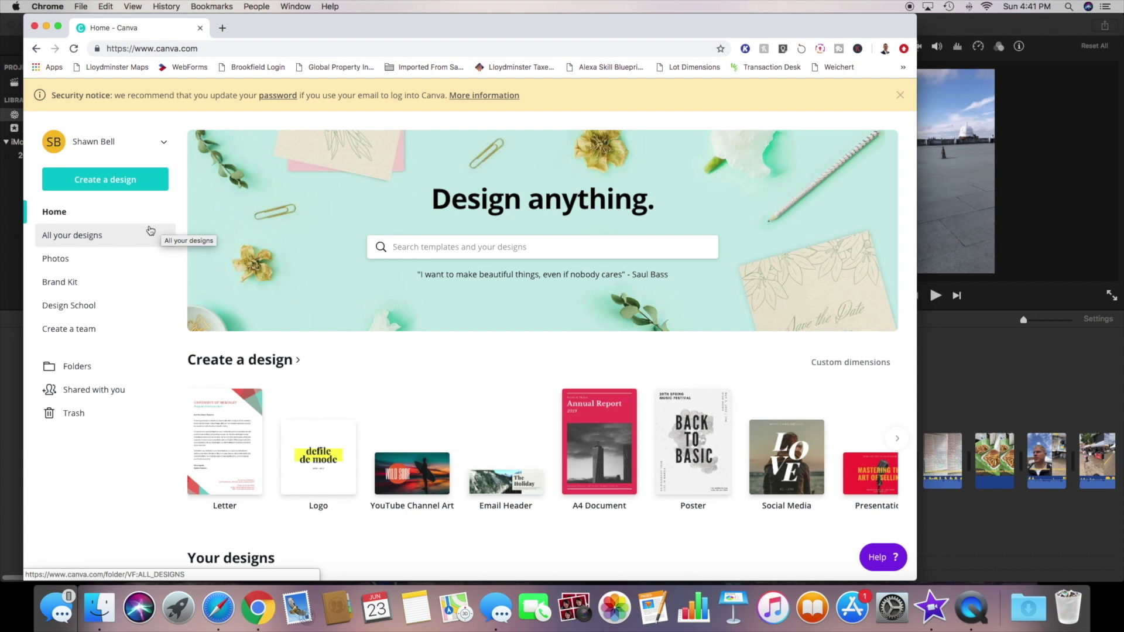
{"action": "left_click", "coordinate": [105, 179]}
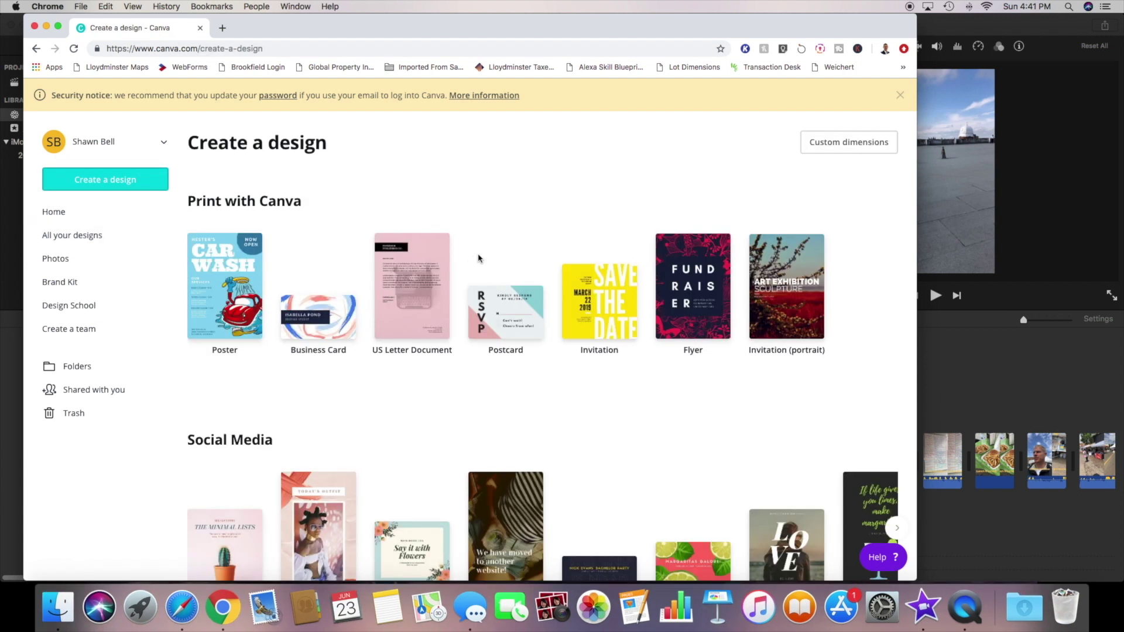
Step: Create a custom-size Canva design of 1920 × 1080 px
{"action": "scroll", "coordinate": [478, 257], "scroll_direction": "down", "scroll_amount": 5}
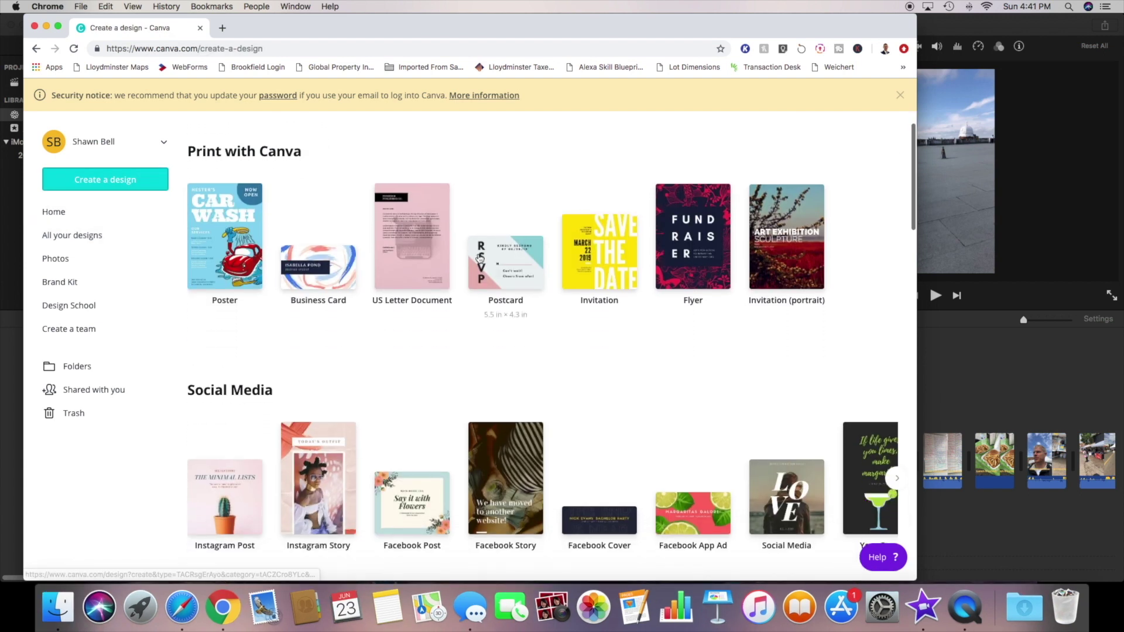
{"action": "scroll", "coordinate": [479, 258], "scroll_direction": "down", "scroll_amount": 3}
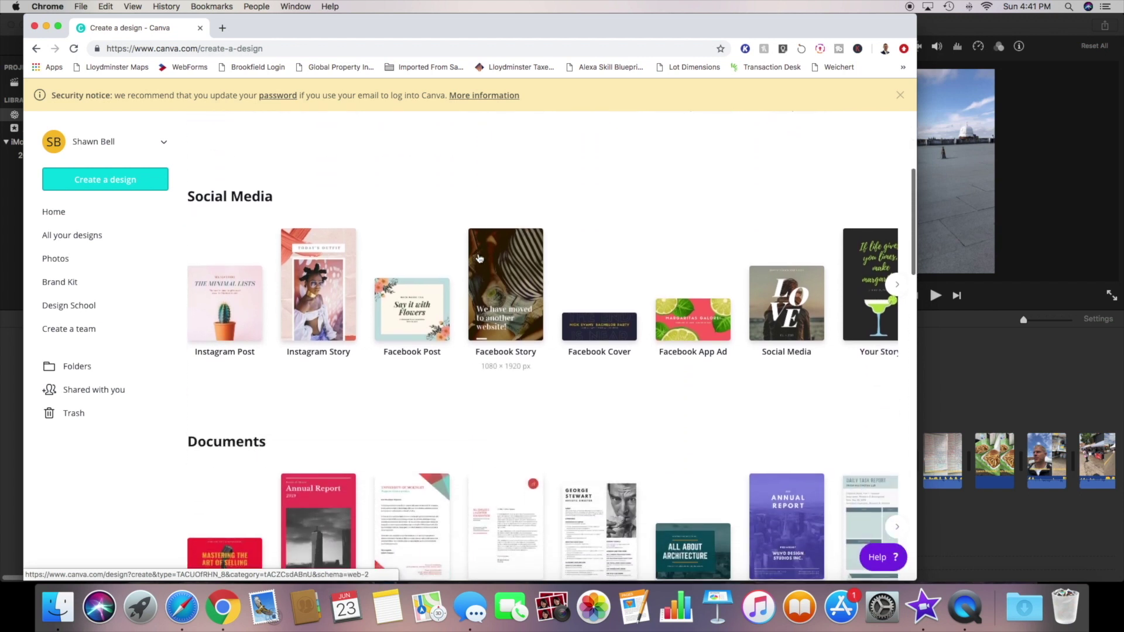
{"action": "scroll", "coordinate": [479, 258], "scroll_direction": "down", "scroll_amount": 4}
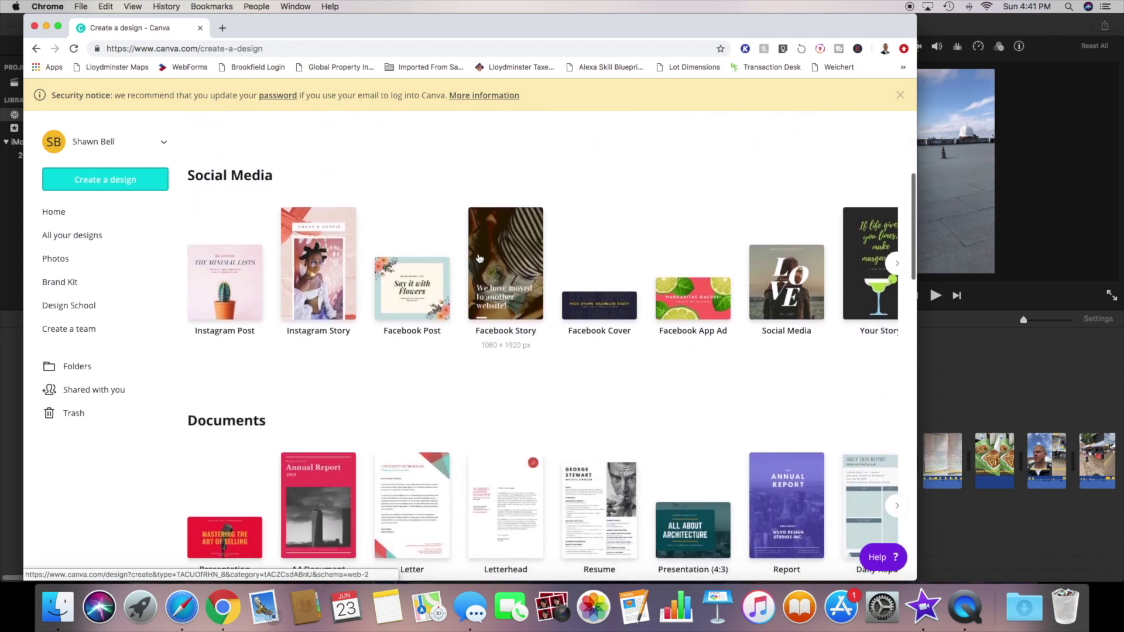
{"action": "scroll", "coordinate": [479, 258], "scroll_direction": "down", "scroll_amount": 1}
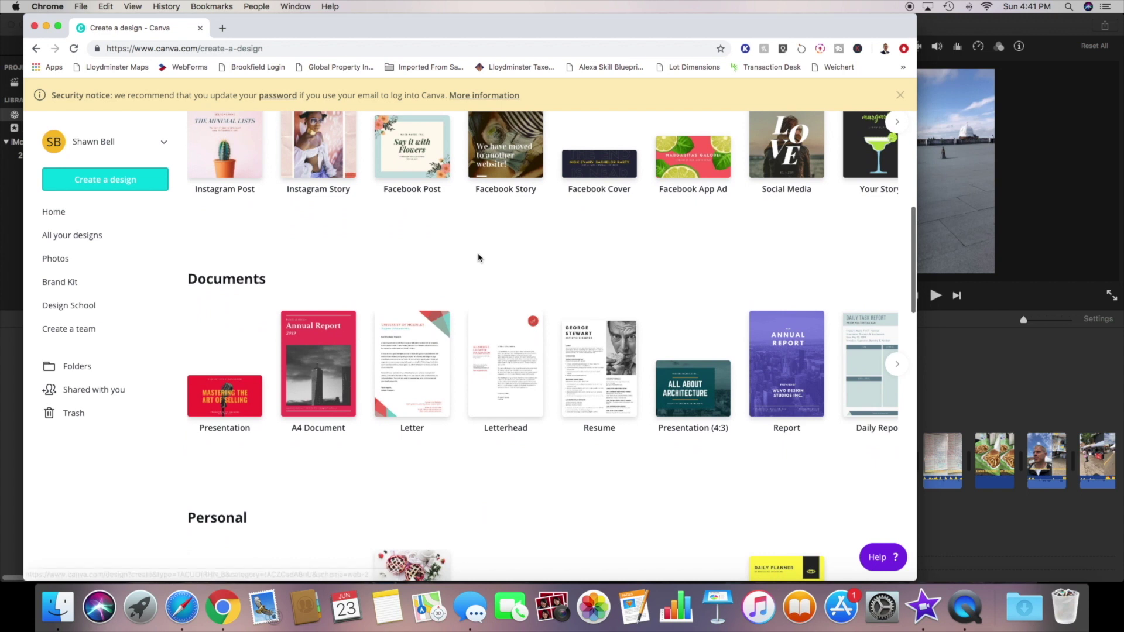
{"action": "scroll", "coordinate": [478, 258], "scroll_direction": "down", "scroll_amount": 1}
{"action": "scroll", "coordinate": [478, 257], "scroll_direction": "down", "scroll_amount": 6}
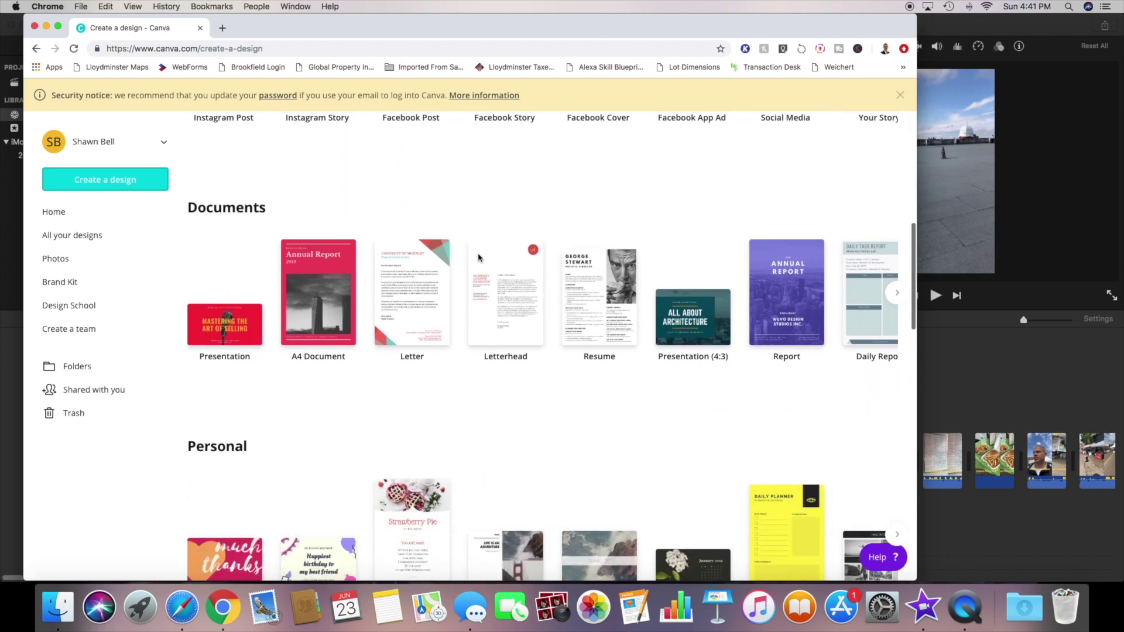
{"action": "scroll", "coordinate": [478, 258], "scroll_direction": "down", "scroll_amount": 3}
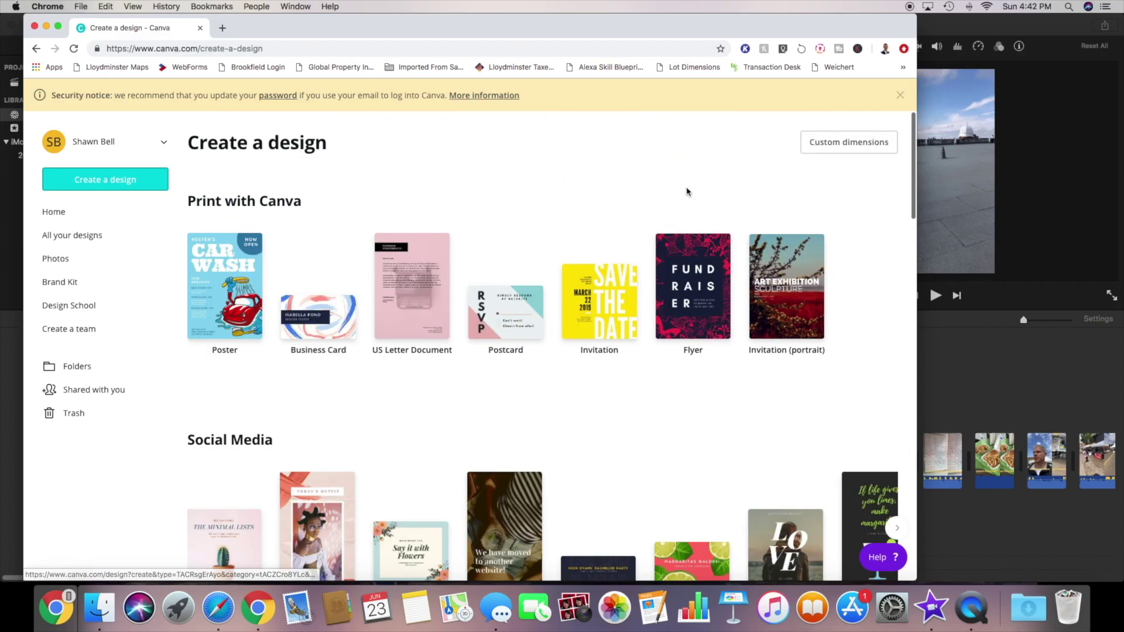
{"action": "left_click", "coordinate": [849, 142]}
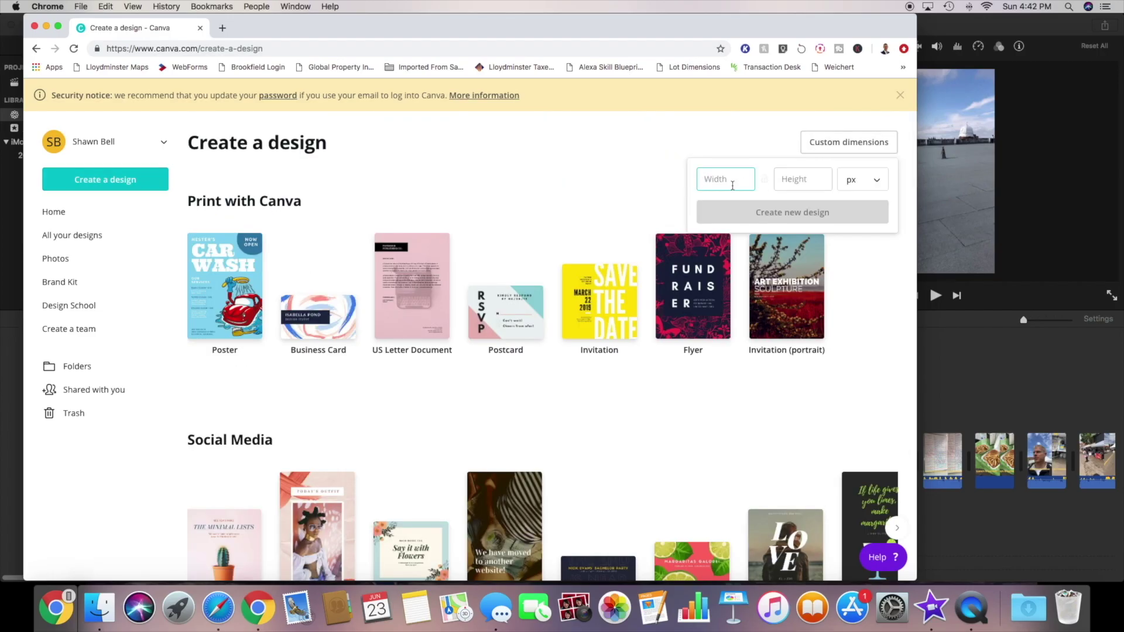
{"action": "type", "text": "1920"}
{"action": "key", "text": "Tab"}
{"action": "type", "text": "1080"}
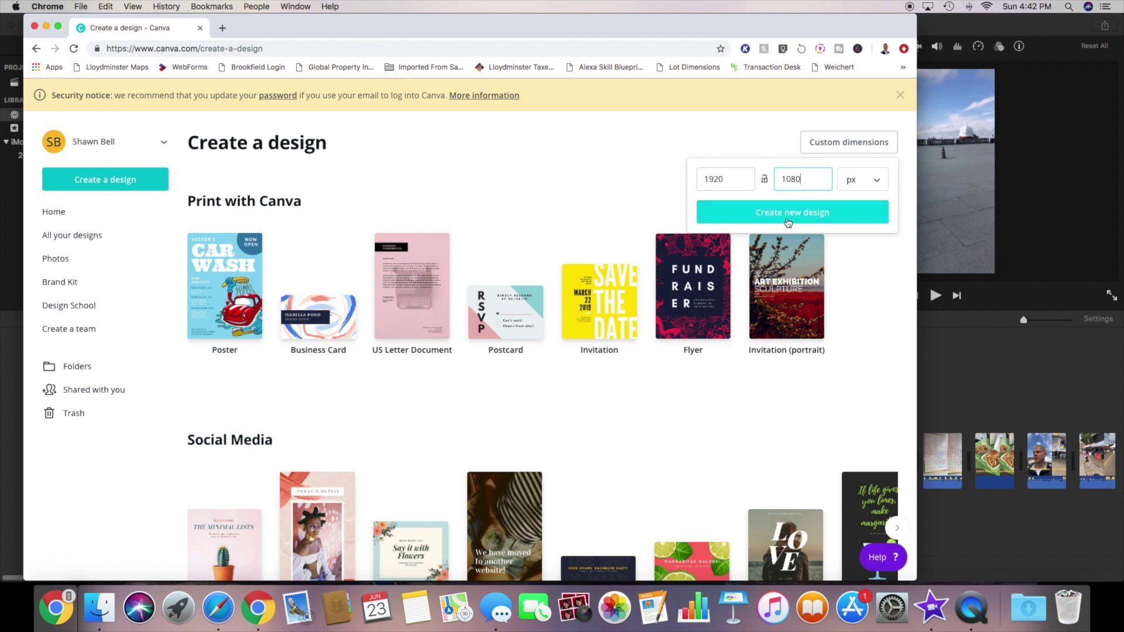
{"action": "left_click", "coordinate": [788, 216]}
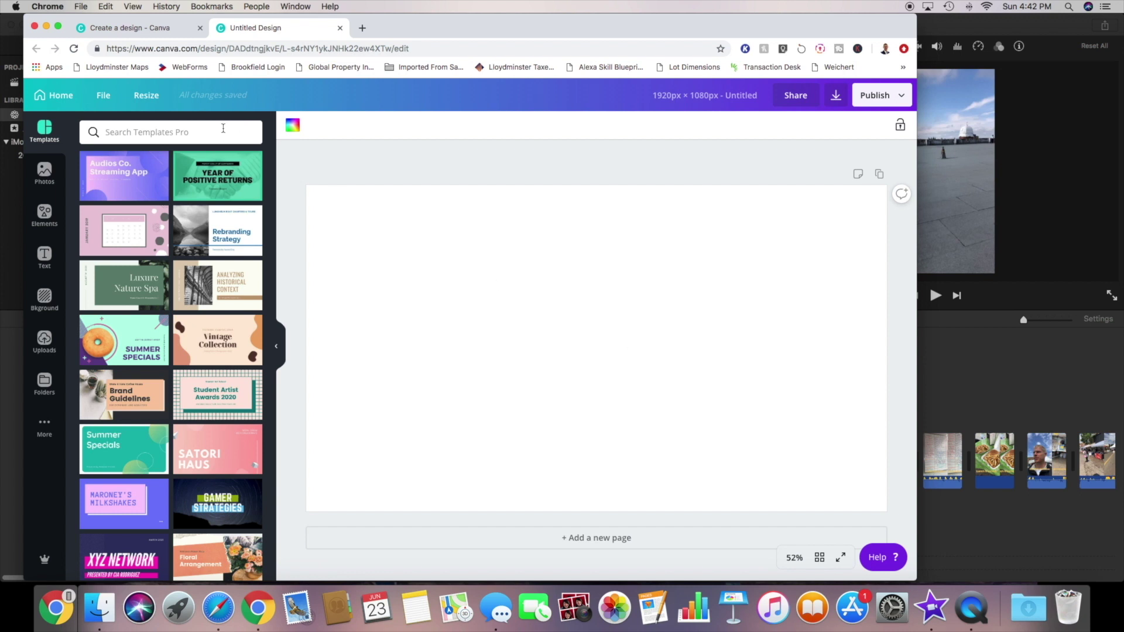
Step: Set the design background colour to #6d6d6d grey
{"action": "left_click", "coordinate": [293, 125]}
{"action": "left_click", "coordinate": [92, 170]}
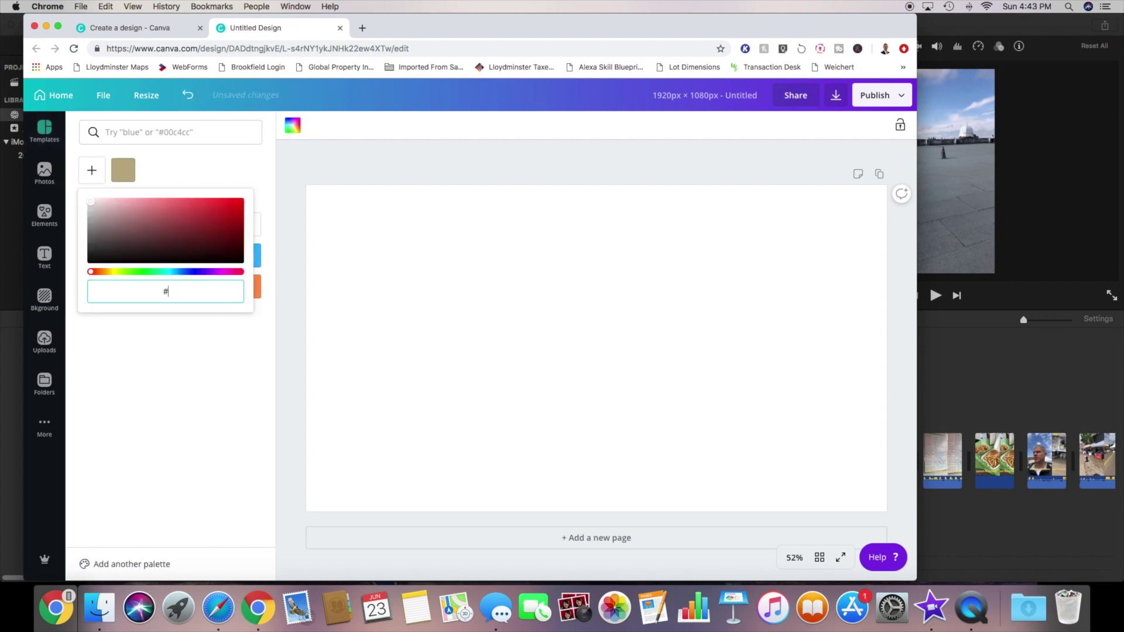
{"action": "type", "text": "6d"}
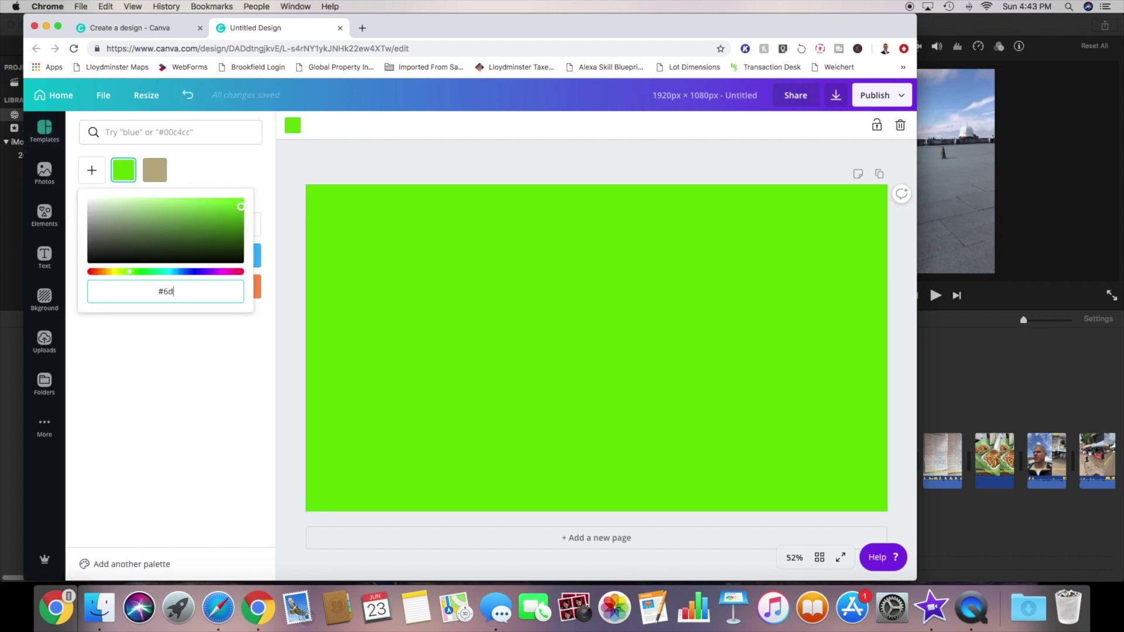
{"action": "type", "text": "6d6d"}
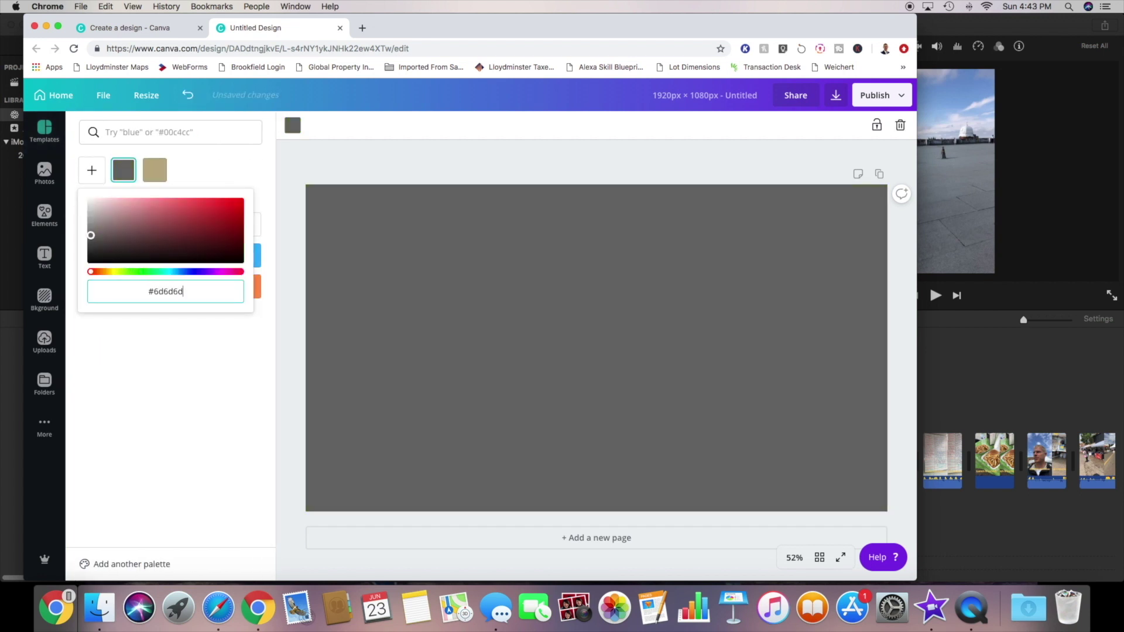
{"action": "left_click", "coordinate": [128, 175]}
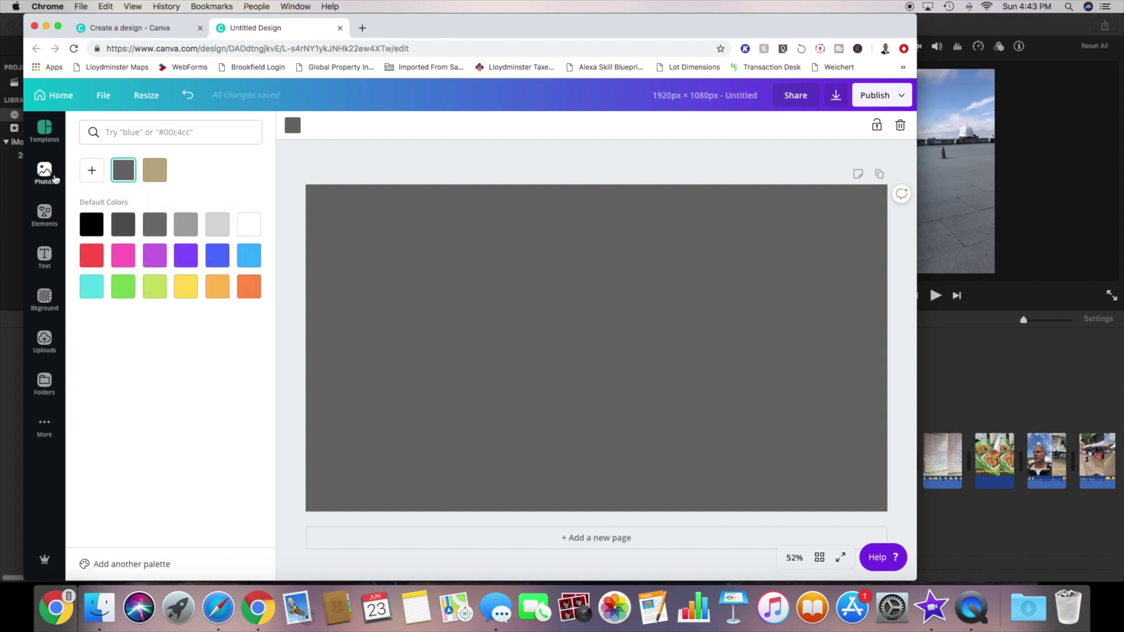
Step: Add a 'Downtown Streetfest' heading, colour it tan, tilt it and enlarge it
{"action": "left_click", "coordinate": [44, 256]}
{"action": "left_click", "coordinate": [151, 180]}
{"action": "type", "text": "Downtown Streetfest Presented By Century 21 Drive"}
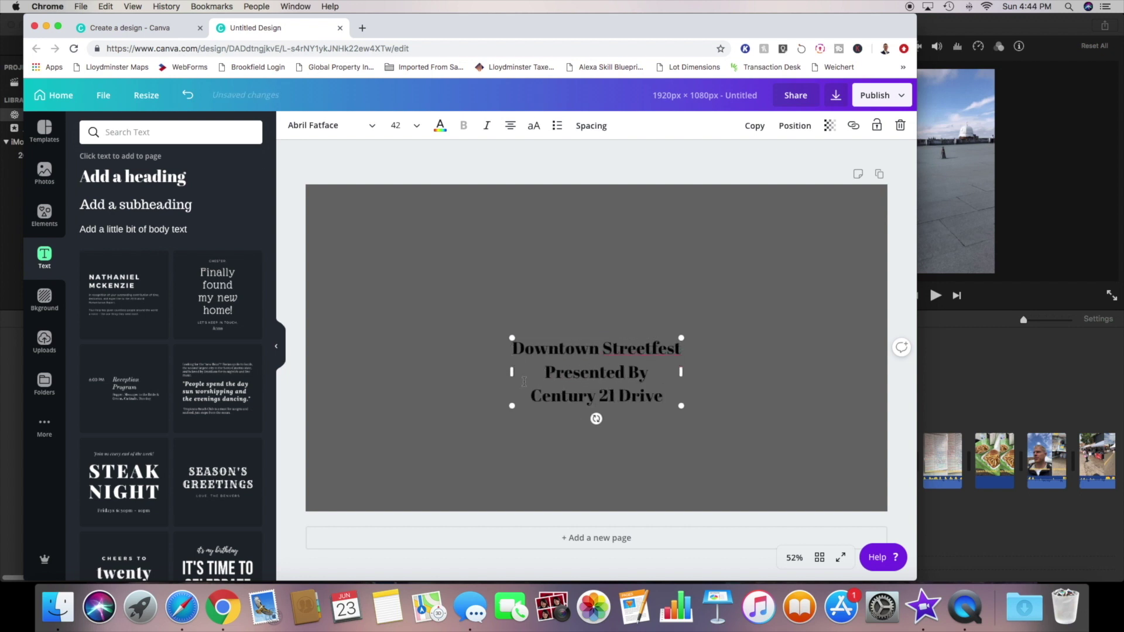
{"action": "left_click", "coordinate": [440, 125]}
{"action": "left_click", "coordinate": [91, 170]}
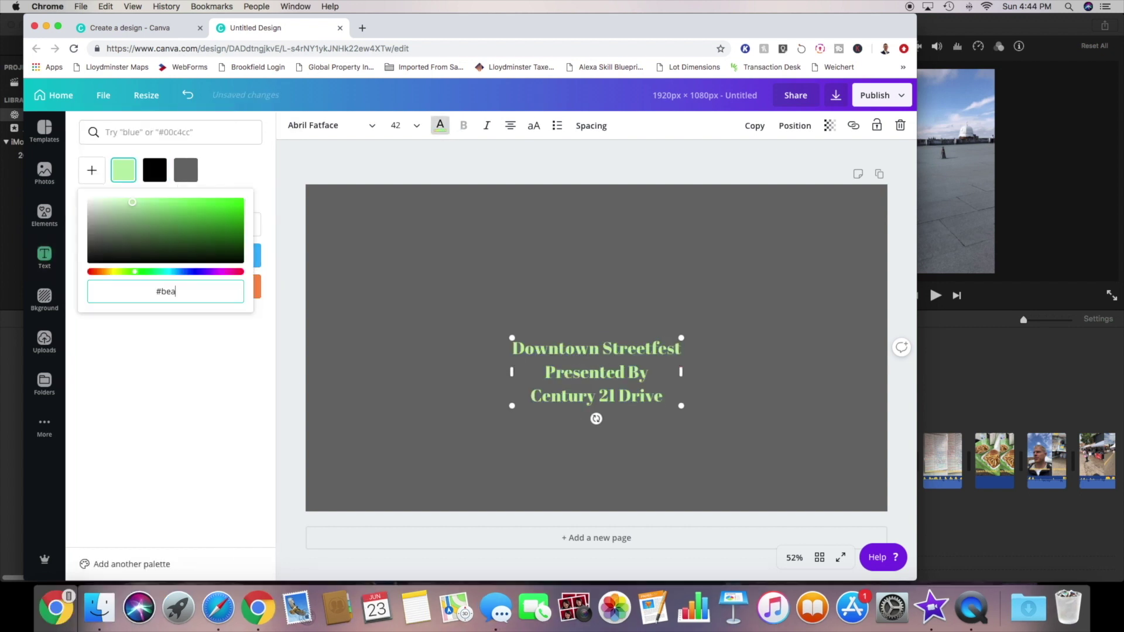
{"action": "left_click_drag", "start_coordinate": [175, 222], "coordinate": [152, 234]}
{"action": "left_click", "coordinate": [554, 361]}
{"action": "left_click_drag", "start_coordinate": [596, 418], "coordinate": [627, 439]}
{"action": "left_click_drag", "start_coordinate": [505, 361], "coordinate": [377, 357]}
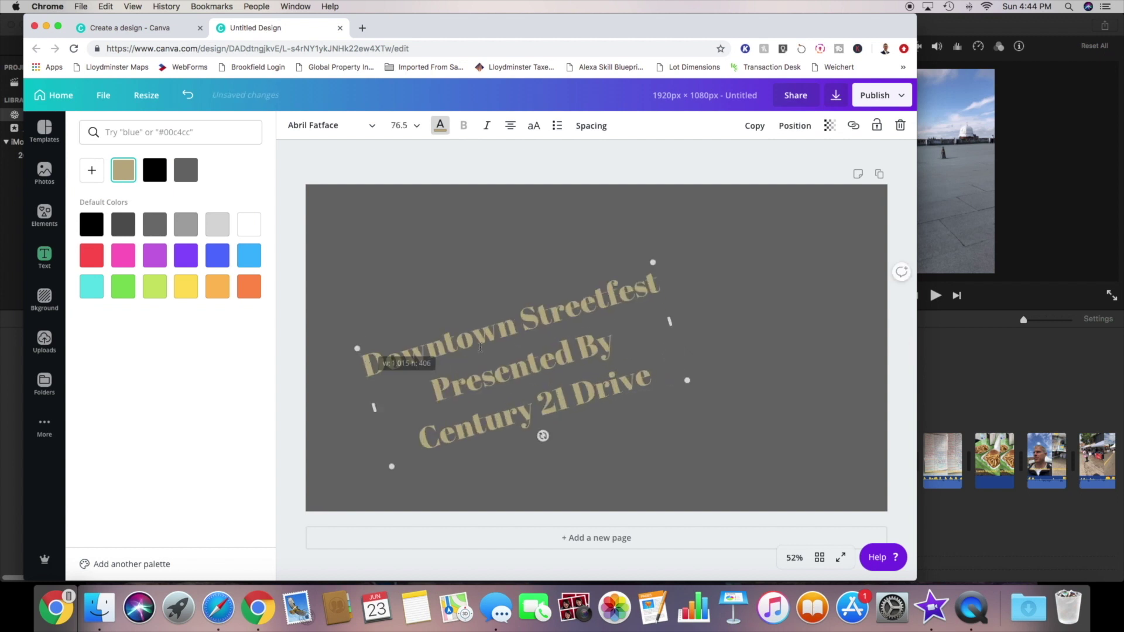
{"action": "left_click_drag", "start_coordinate": [657, 253], "coordinate": [861, 269]}
{"action": "left_click", "coordinate": [1028, 609]}
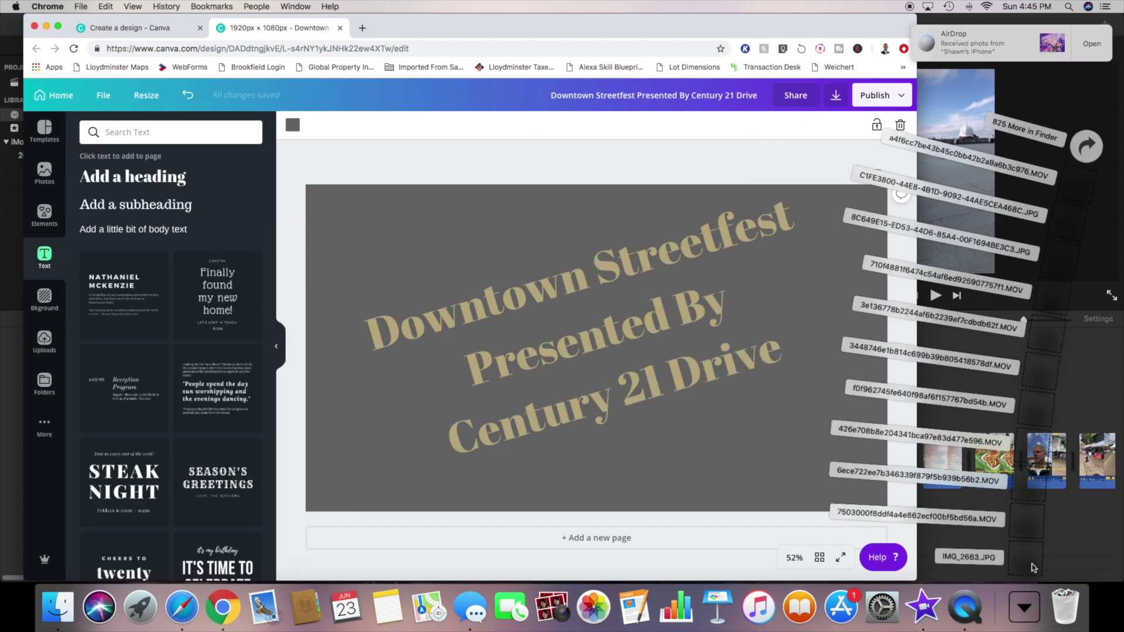
Step: Place the Street Fest poster image, resized, in the page's top-left corner
{"action": "left_click", "coordinate": [872, 528]}
{"action": "left_click_drag", "start_coordinate": [382, 242], "coordinate": [394, 250]}
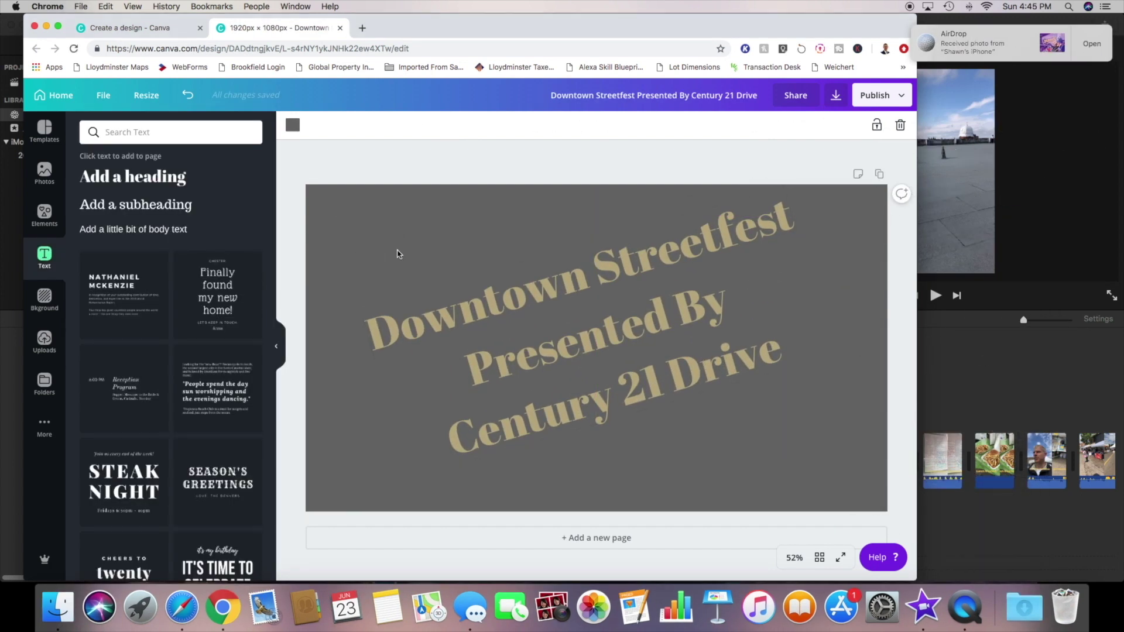
{"action": "left_click_drag", "start_coordinate": [831, 219], "coordinate": [626, 384]}
{"action": "left_click_drag", "start_coordinate": [555, 423], "coordinate": [499, 256]}
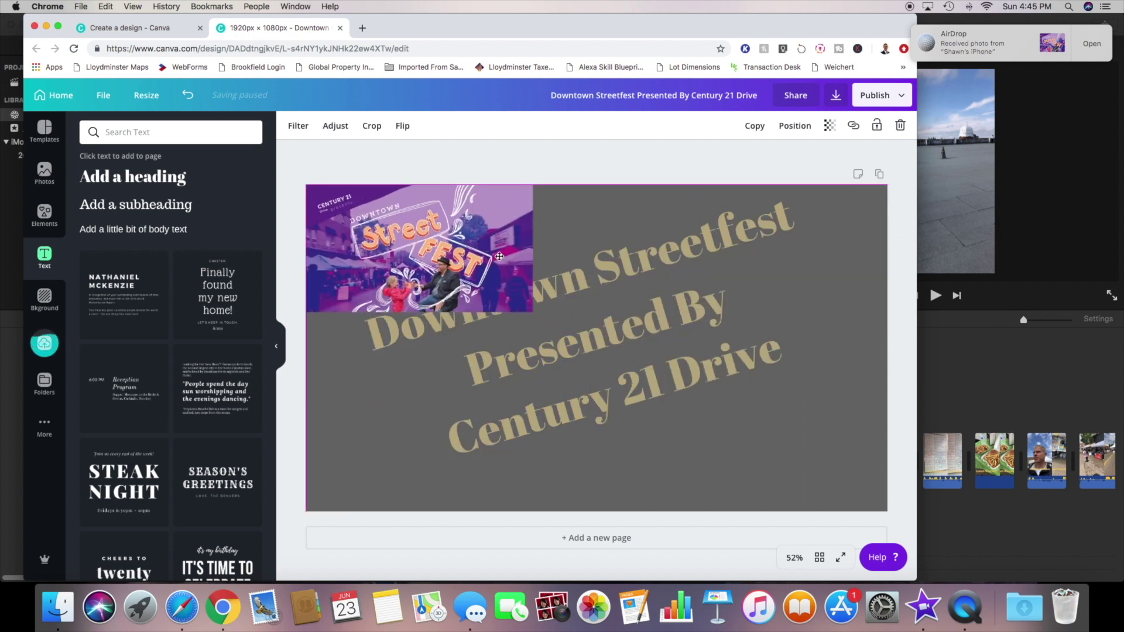
{"action": "right_click", "coordinate": [651, 326]}
{"action": "left_click", "coordinate": [795, 125]}
{"action": "left_click", "coordinate": [795, 125]}
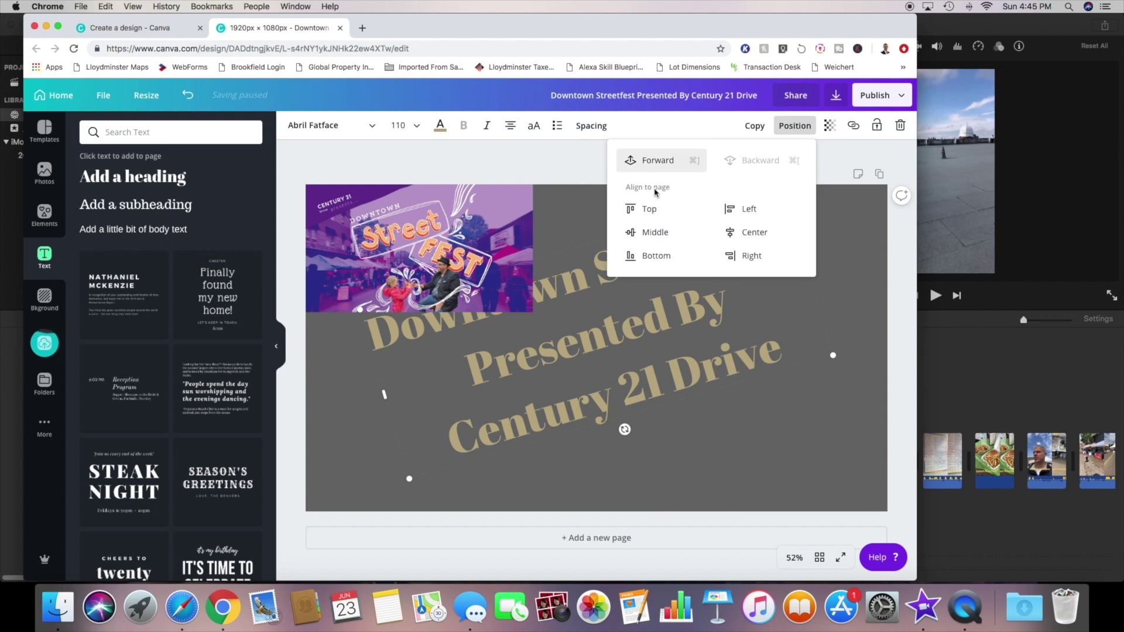
{"action": "left_click", "coordinate": [695, 365]}
{"action": "left_click_drag", "start_coordinate": [696, 365], "coordinate": [691, 360]}
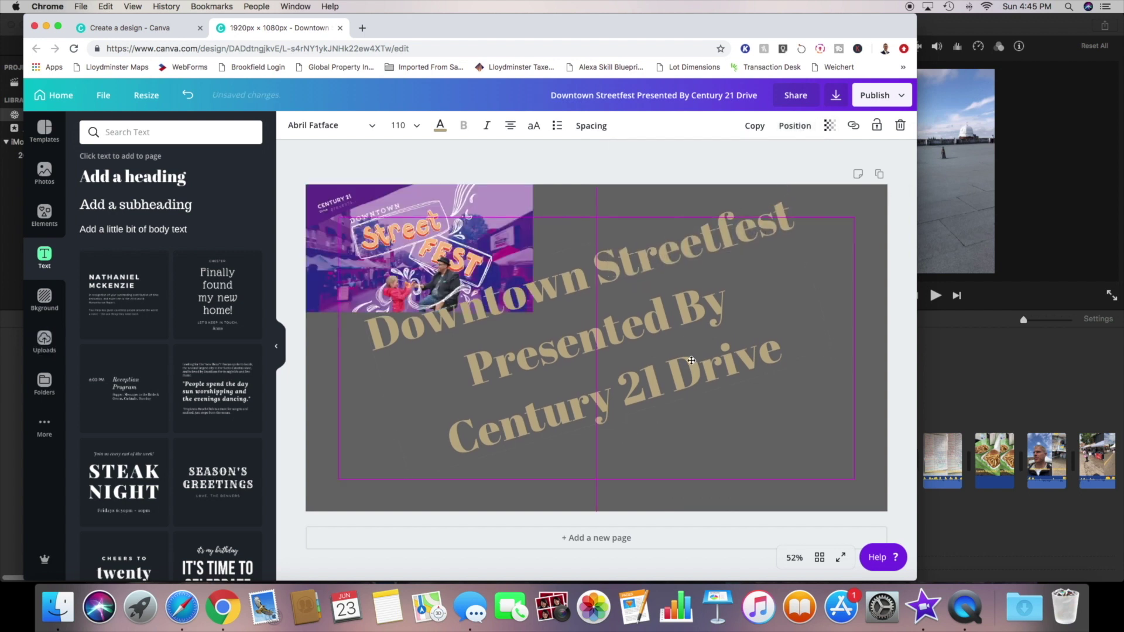
{"action": "left_click", "coordinate": [495, 250]}
{"action": "left_click_drag", "start_coordinate": [533, 313], "coordinate": [495, 270]}
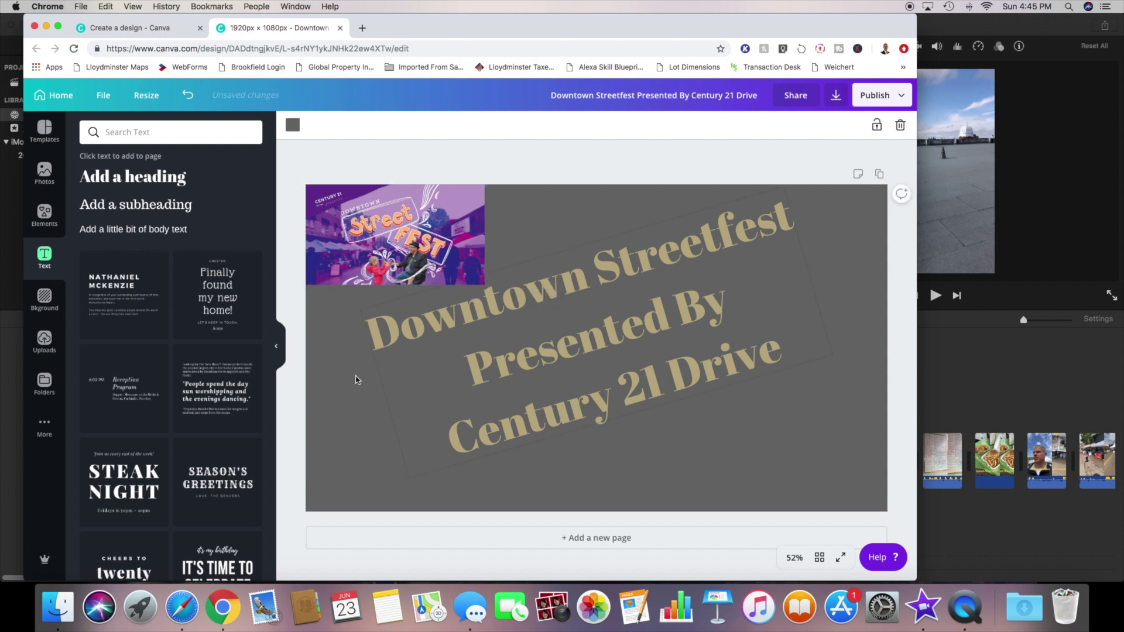
Step: Add the Century 21 logo at the bottom right and nudge the heading down-right
{"action": "left_click", "coordinate": [47, 340]}
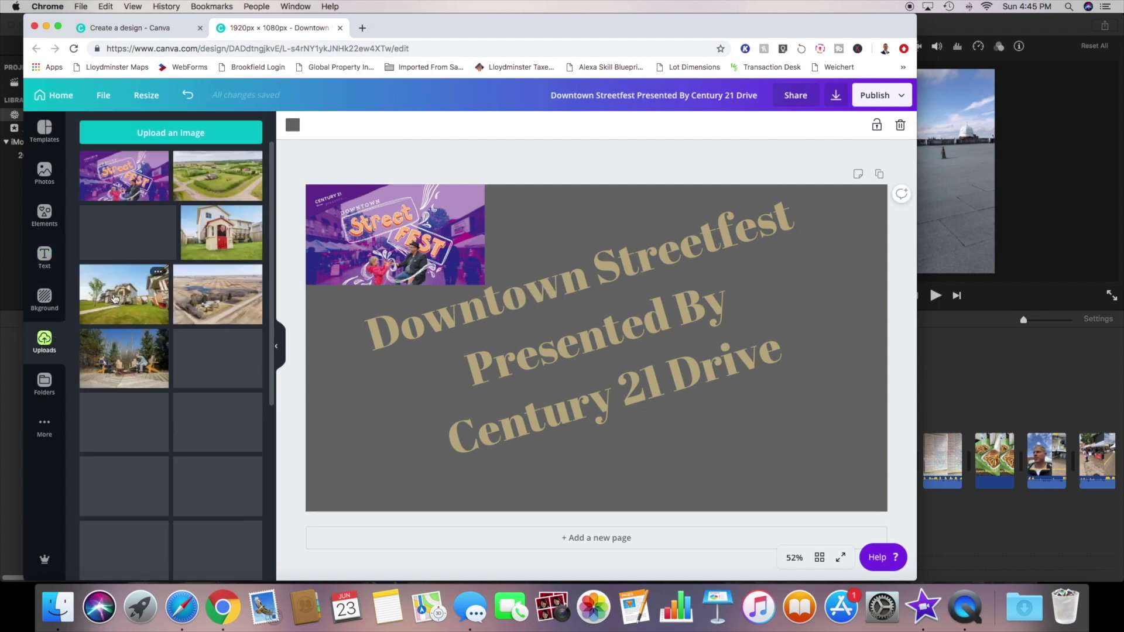
{"action": "scroll", "coordinate": [152, 297], "scroll_direction": "down", "scroll_amount": 5}
{"action": "scroll", "coordinate": [161, 296], "scroll_direction": "down", "scroll_amount": 5}
{"action": "left_click_drag", "start_coordinate": [110, 546], "coordinate": [861, 453]}
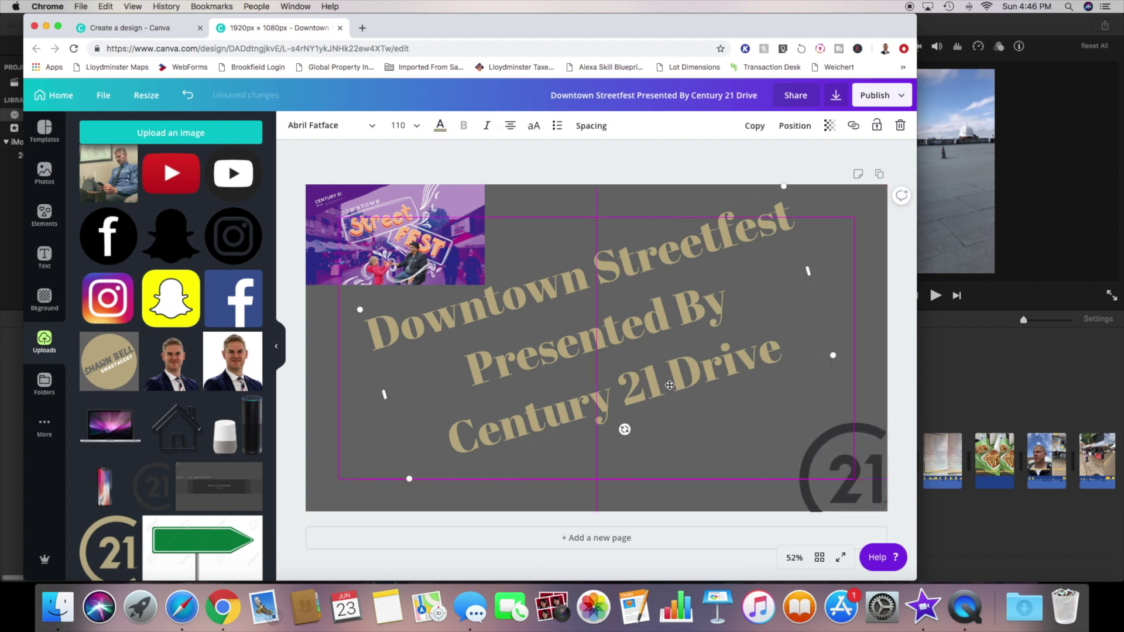
{"action": "left_click_drag", "start_coordinate": [670, 385], "coordinate": [690, 401]}
Step: Download the design as PNG and drop it at the start of the iMovie timeline
{"action": "left_click", "coordinate": [835, 96]}
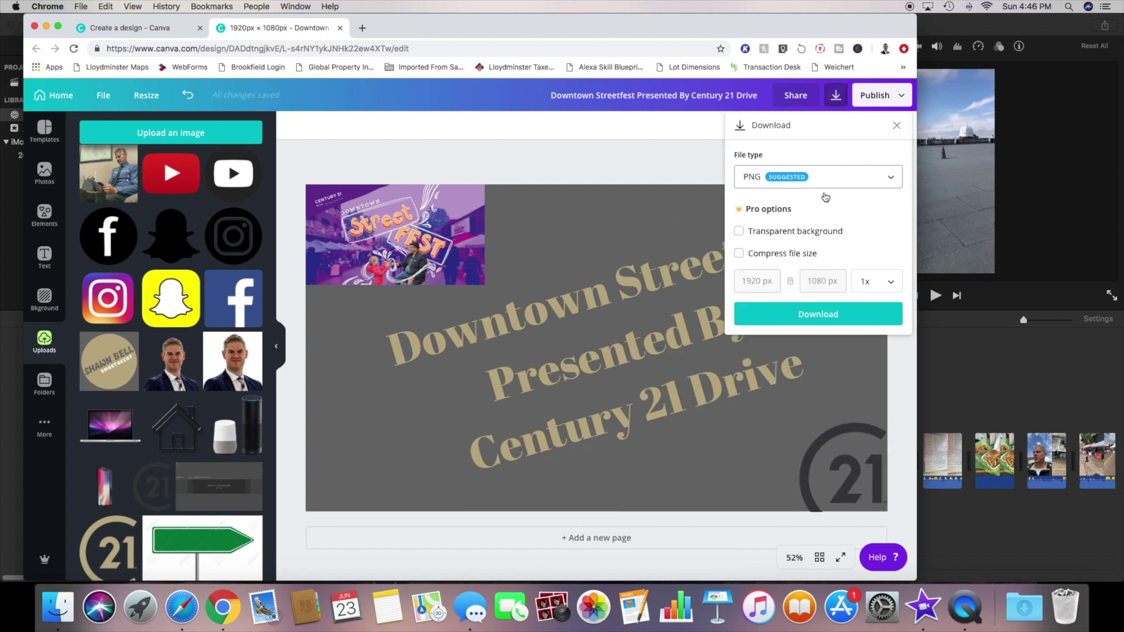
{"action": "left_click", "coordinate": [819, 316]}
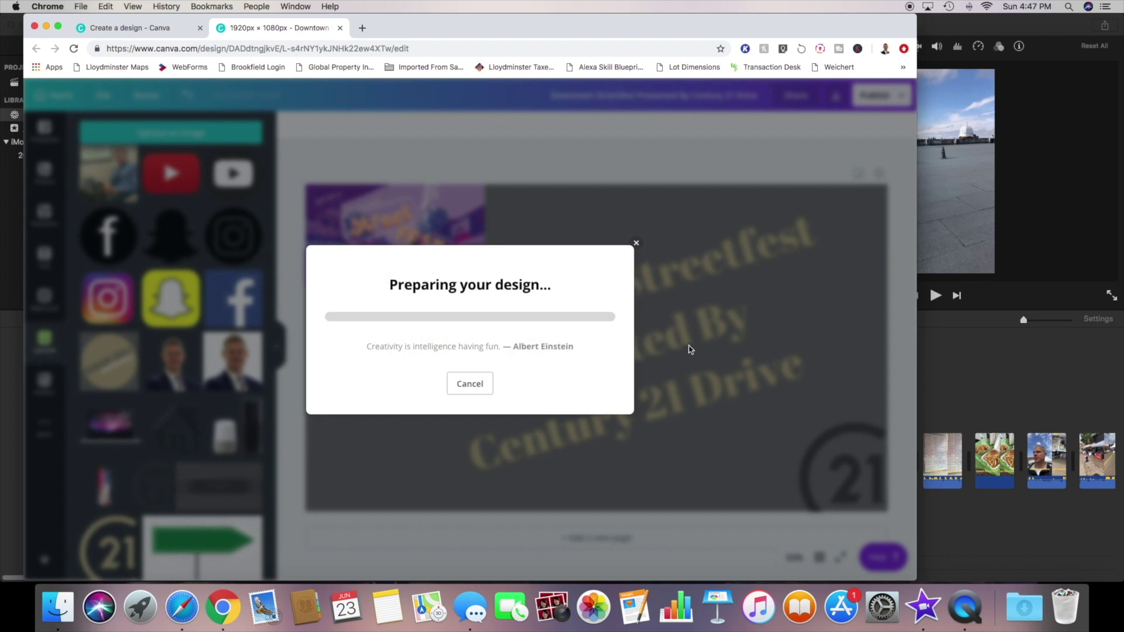
{"action": "left_click", "coordinate": [637, 199]}
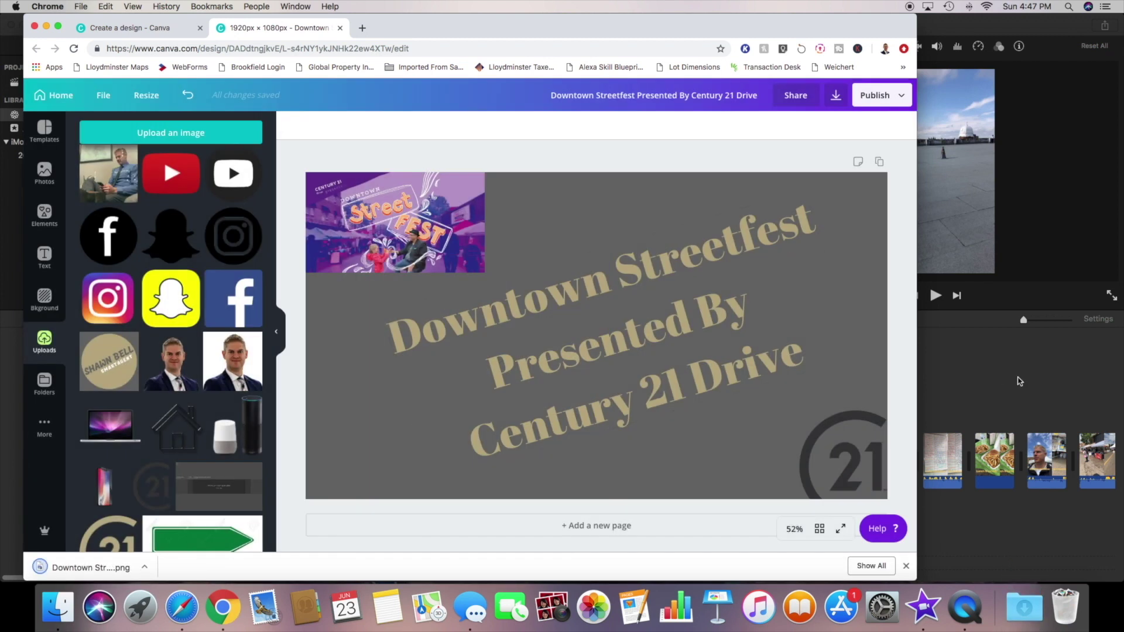
{"action": "left_click", "coordinate": [1026, 609]}
{"action": "left_click_drag", "start_coordinate": [1029, 609], "coordinate": [27, 456]}
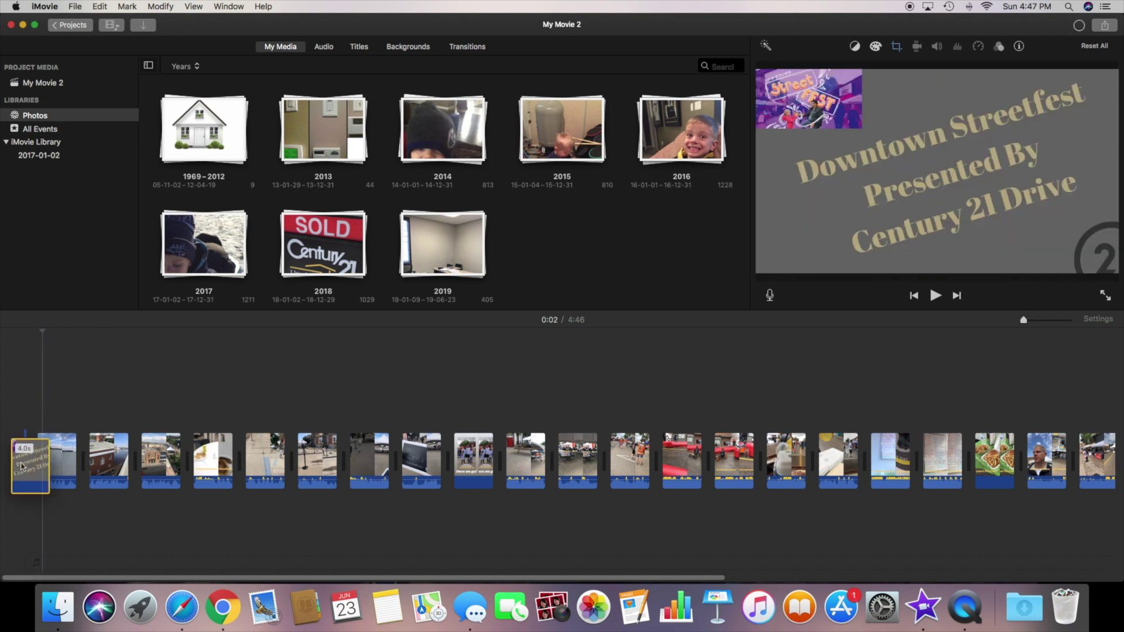
Step: Set the title clip's Ken Burns end frame to close in on the Century 21 logo
{"action": "left_click", "coordinate": [935, 296]}
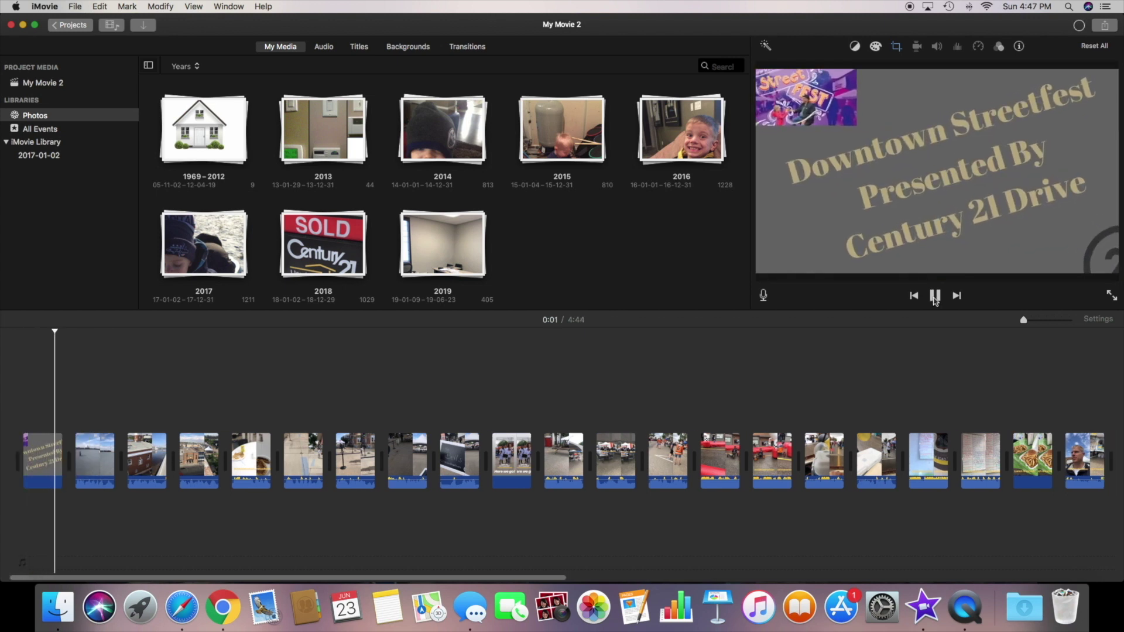
{"action": "key", "text": "c"}
{"action": "left_click", "coordinate": [1086, 268]}
{"action": "left_click_drag", "start_coordinate": [1100, 271], "coordinate": [1119, 281]}
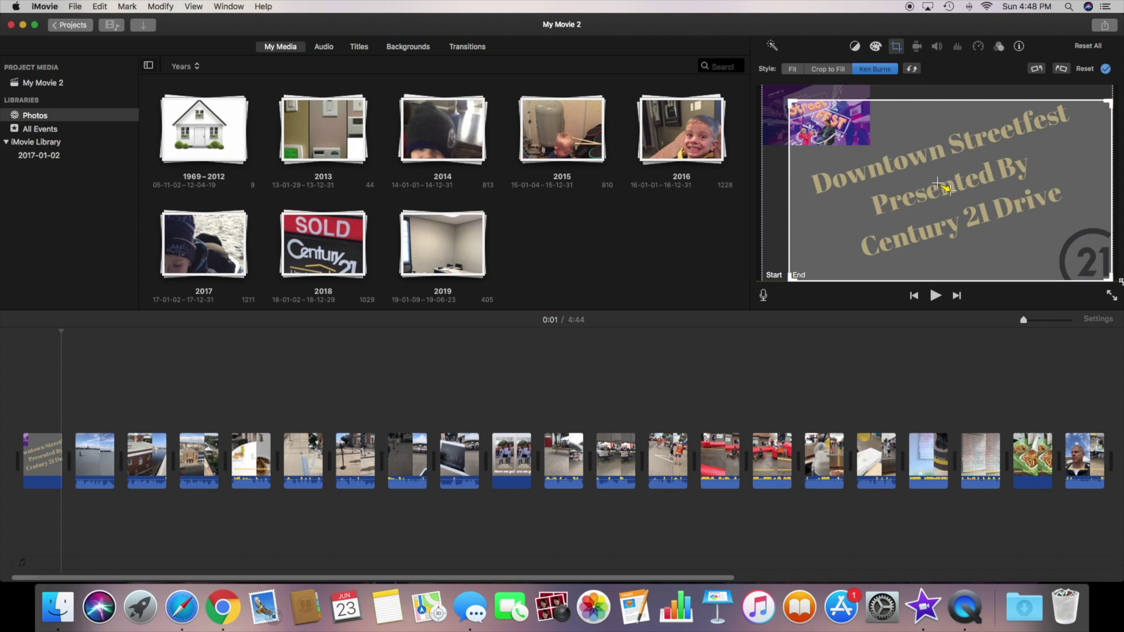
{"action": "left_click_drag", "start_coordinate": [790, 102], "coordinate": [1028, 214]}
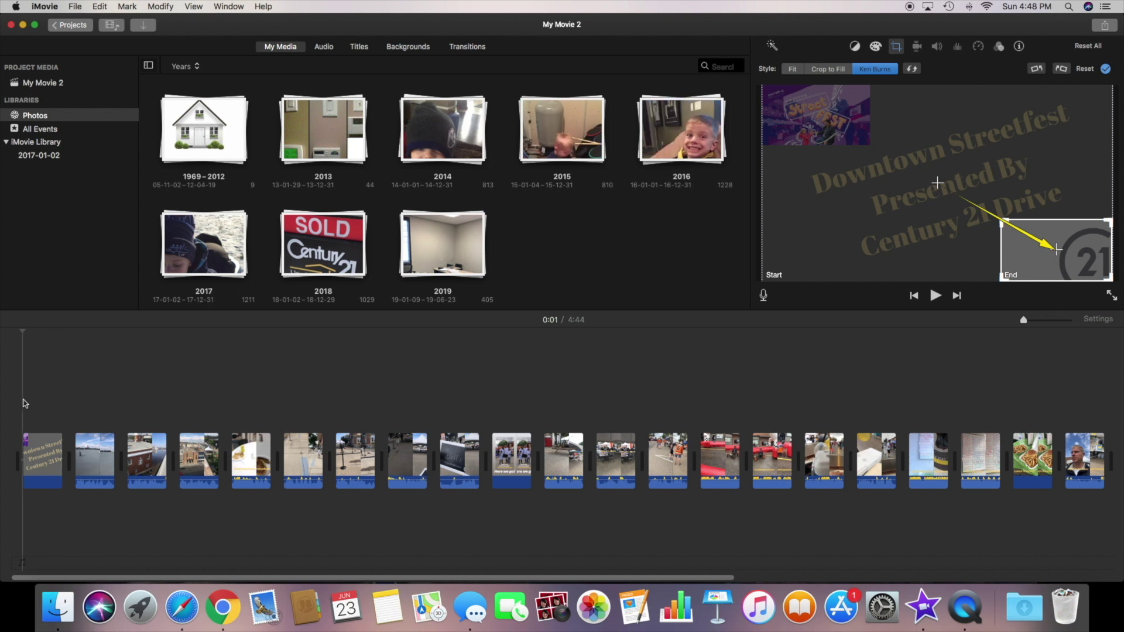
{"action": "left_click", "coordinate": [935, 296]}
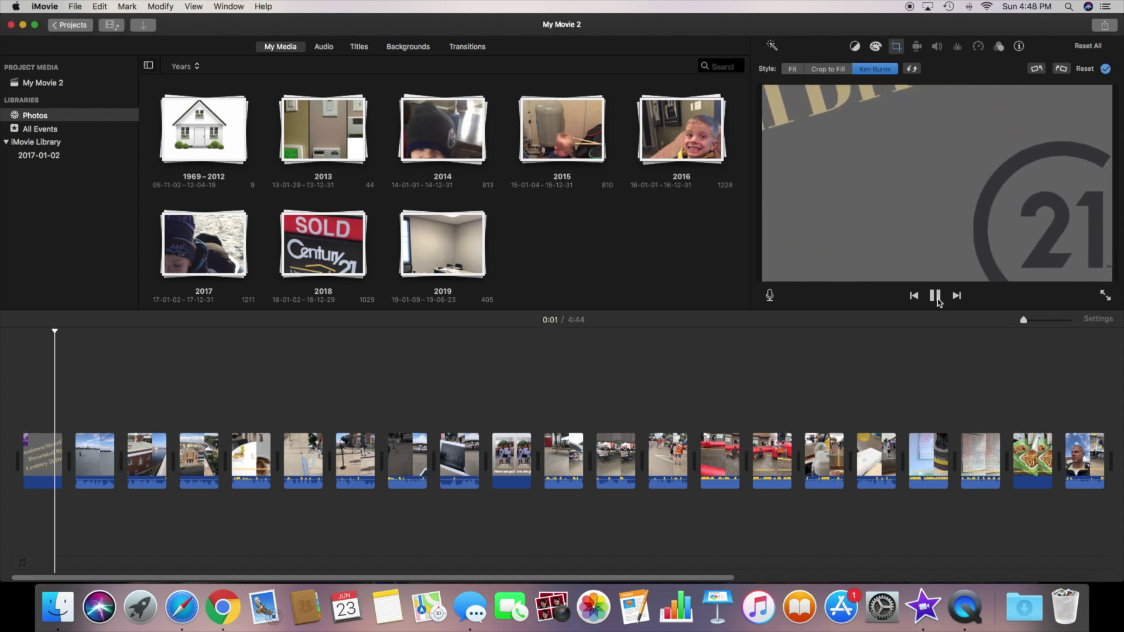
{"action": "left_click", "coordinate": [464, 53]}
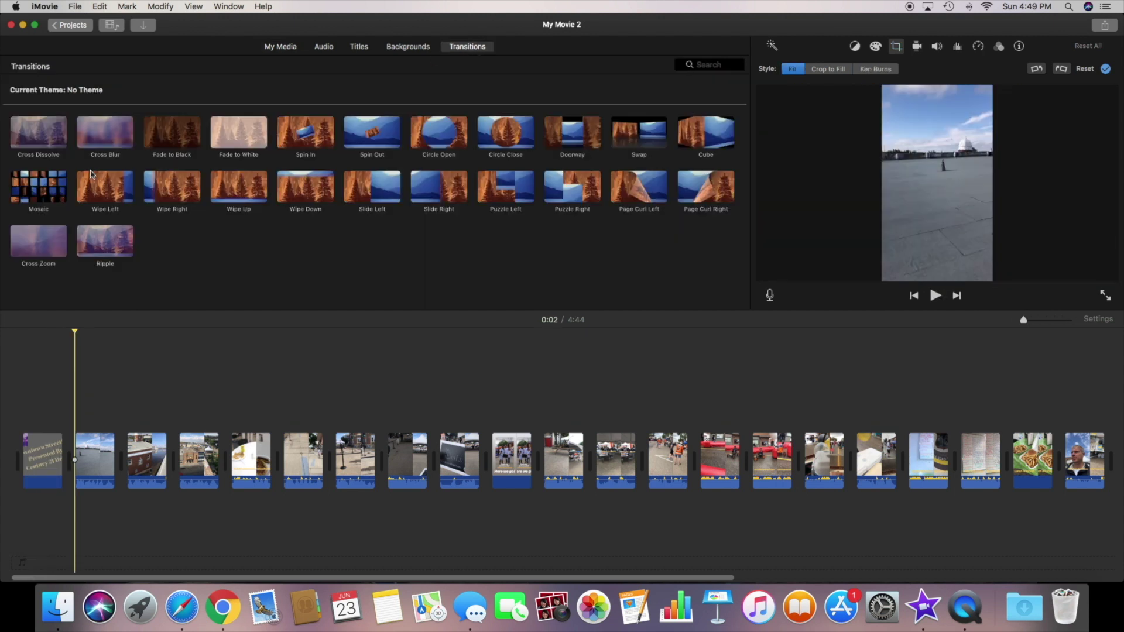
Step: Add Ripple, Wipe Down and Spin In transitions between the opening clips
{"action": "left_click", "coordinate": [90, 248]}
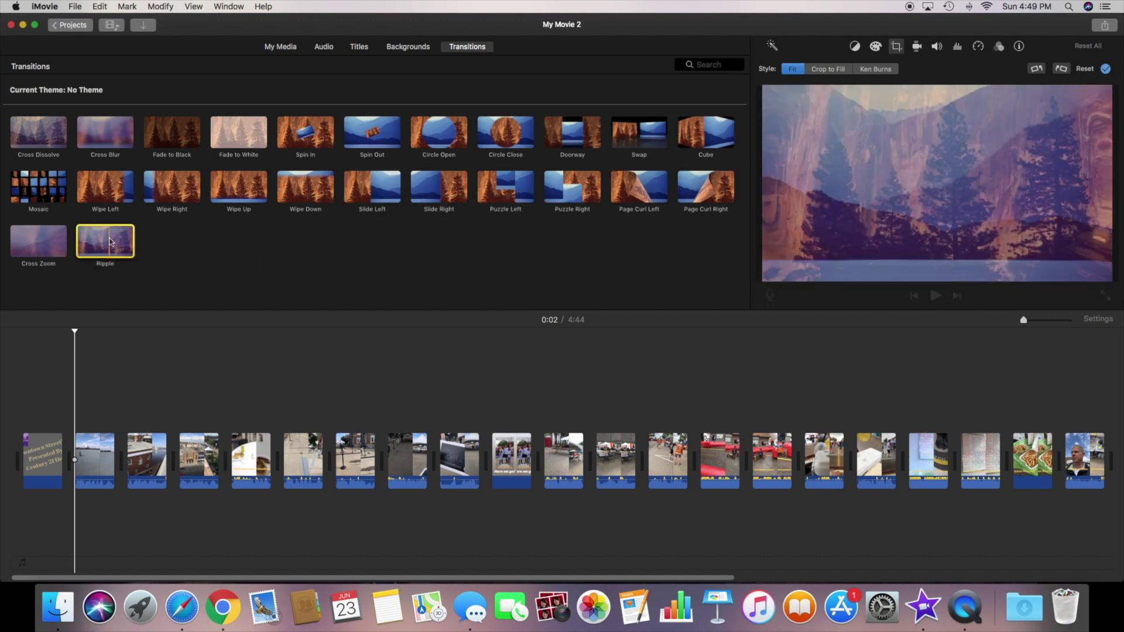
{"action": "left_click_drag", "start_coordinate": [116, 242], "coordinate": [70, 460]}
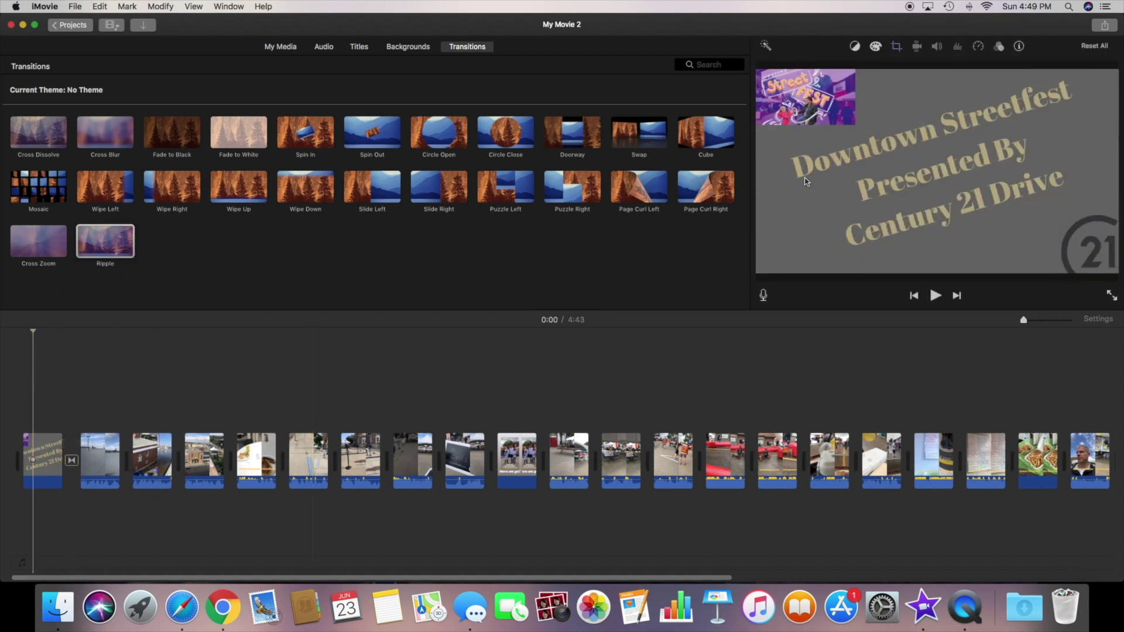
{"action": "left_click", "coordinate": [935, 299]}
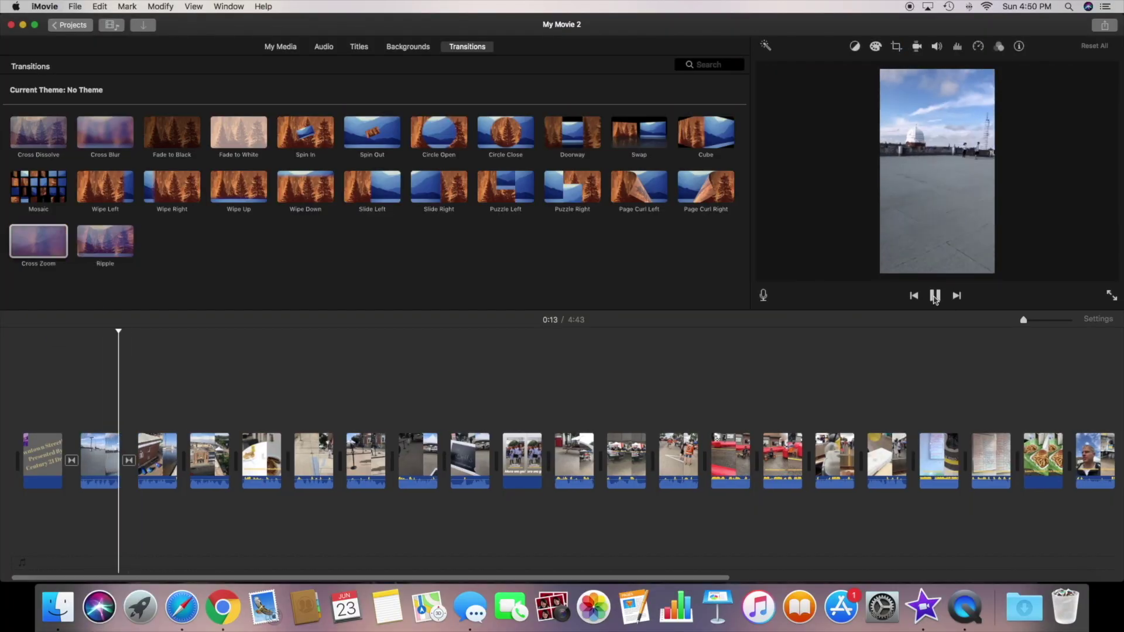
{"action": "double_click", "coordinate": [305, 186]}
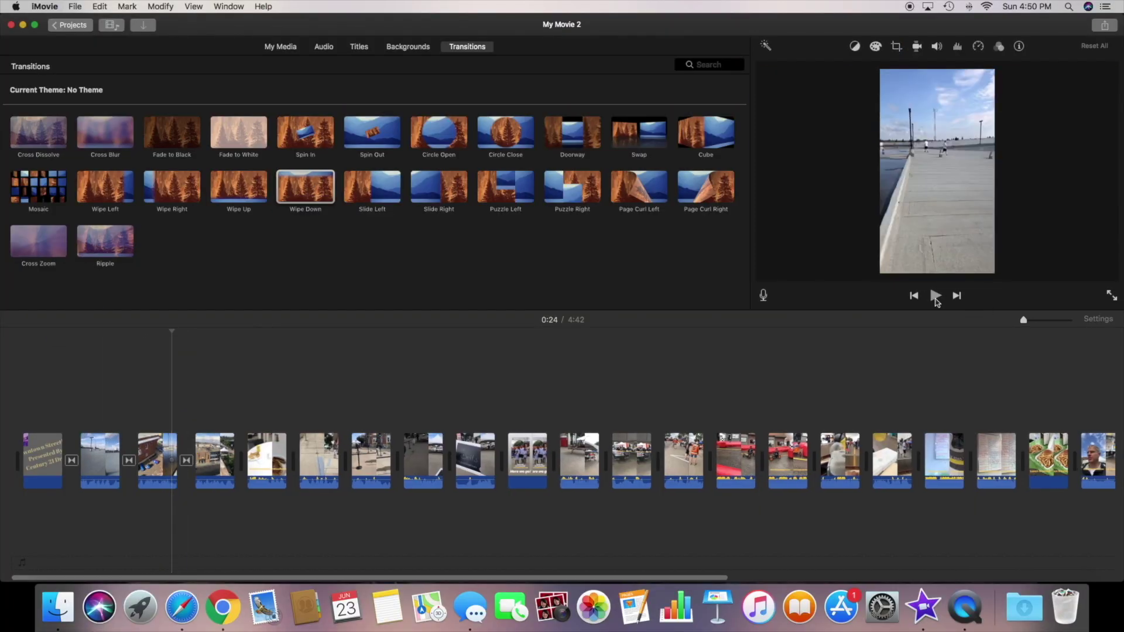
{"action": "double_click", "coordinate": [294, 139]}
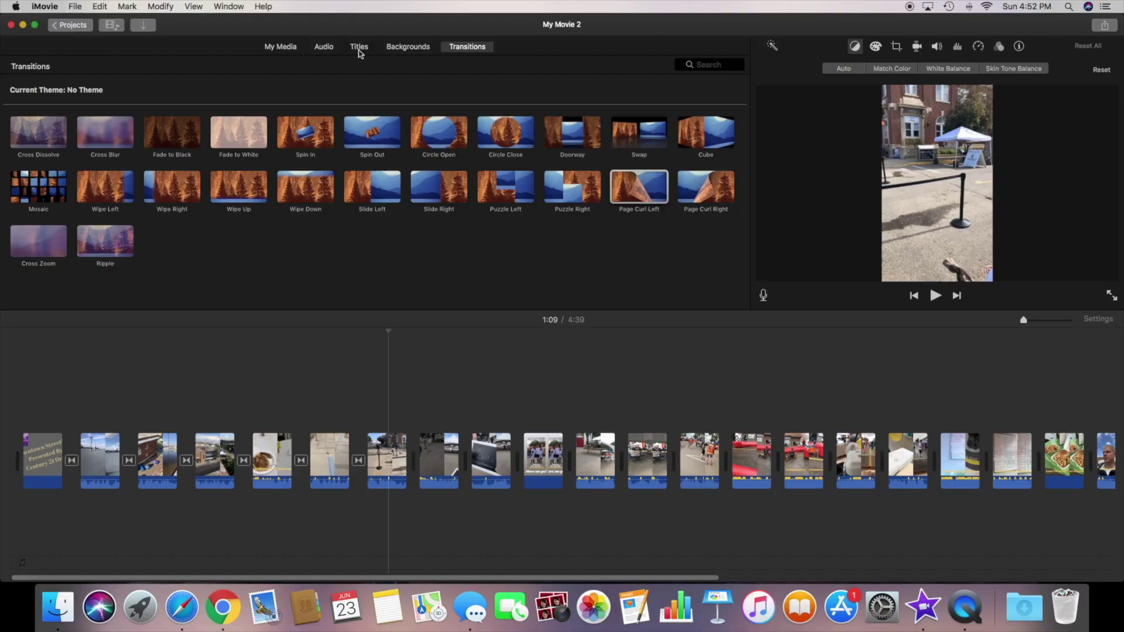
{"action": "left_click", "coordinate": [359, 47]}
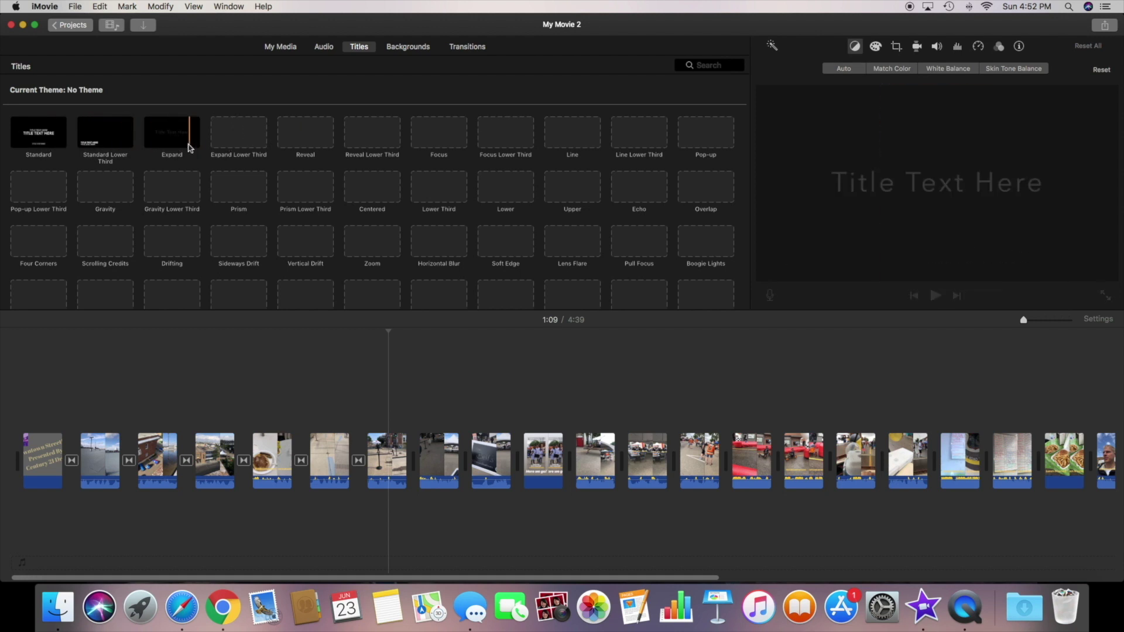
Step: Add an Expand title reading 'Stanchions' over the tent clip and colour its text yellow
{"action": "left_click_drag", "start_coordinate": [178, 147], "coordinate": [391, 416]}
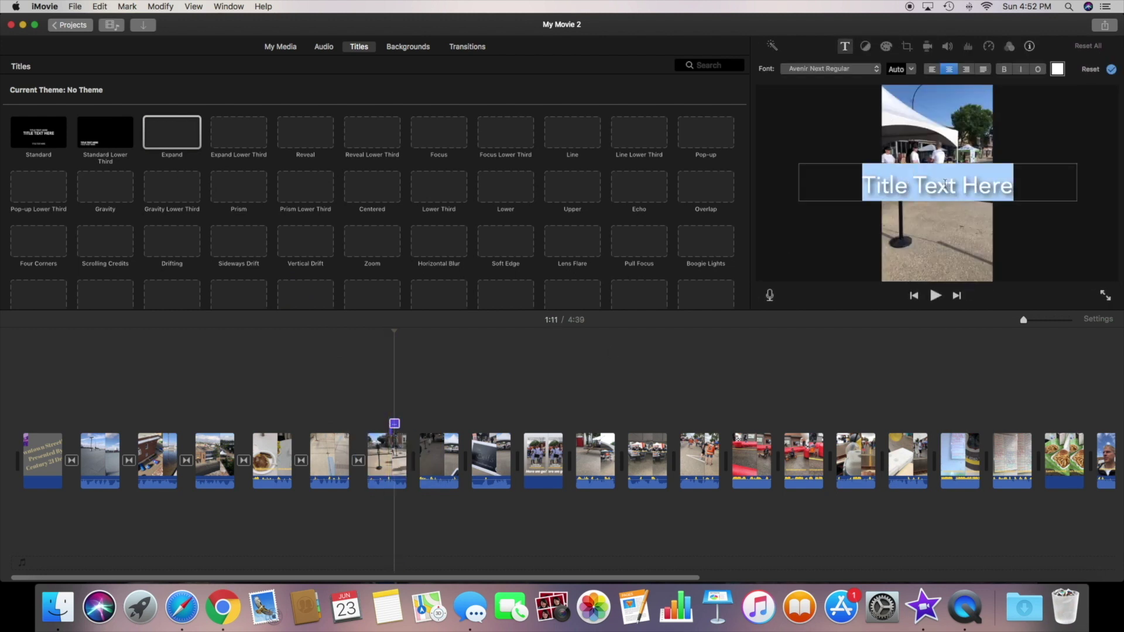
{"action": "type", "text": "Stanchions"}
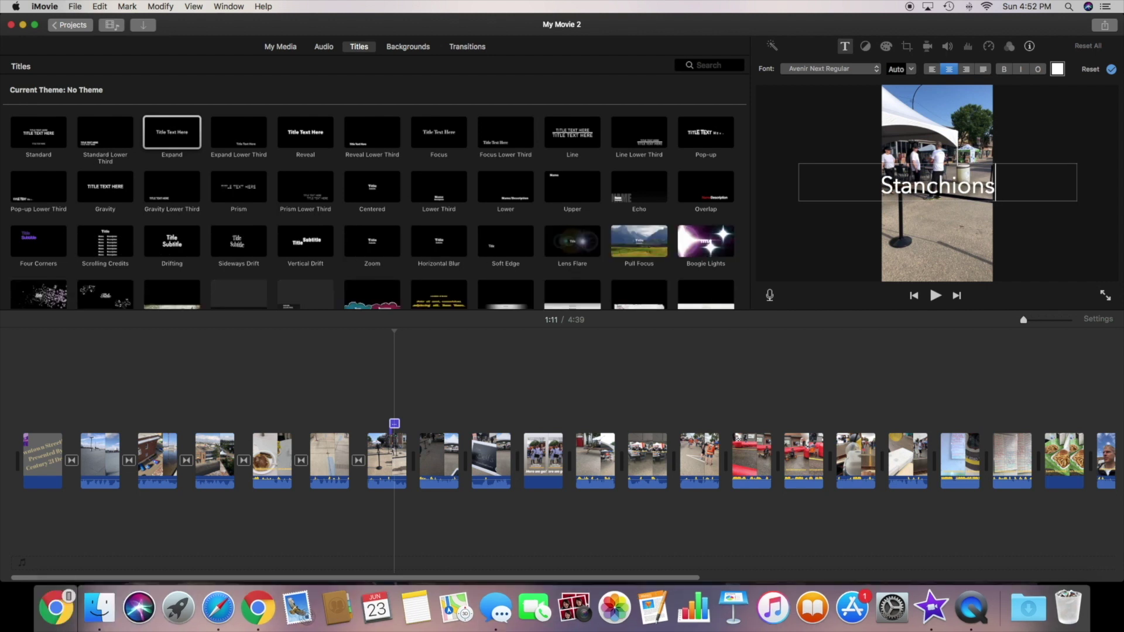
{"action": "left_click", "coordinate": [1056, 69]}
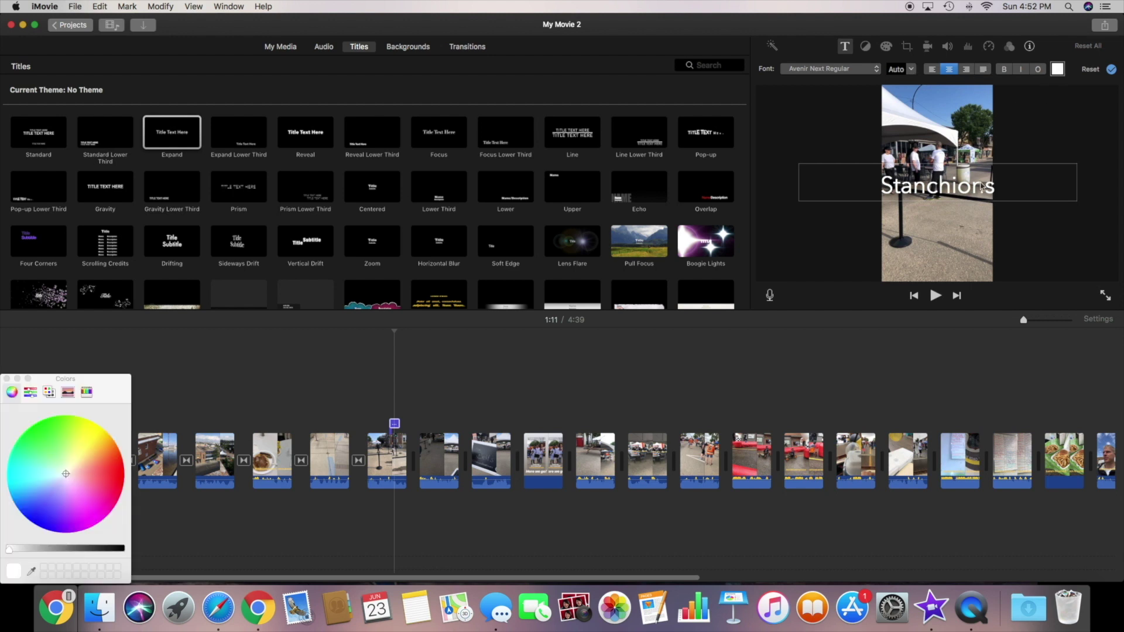
{"action": "left_click", "coordinate": [1057, 70]}
{"action": "left_click_drag", "start_coordinate": [1025, 58], "coordinate": [1015, 80]}
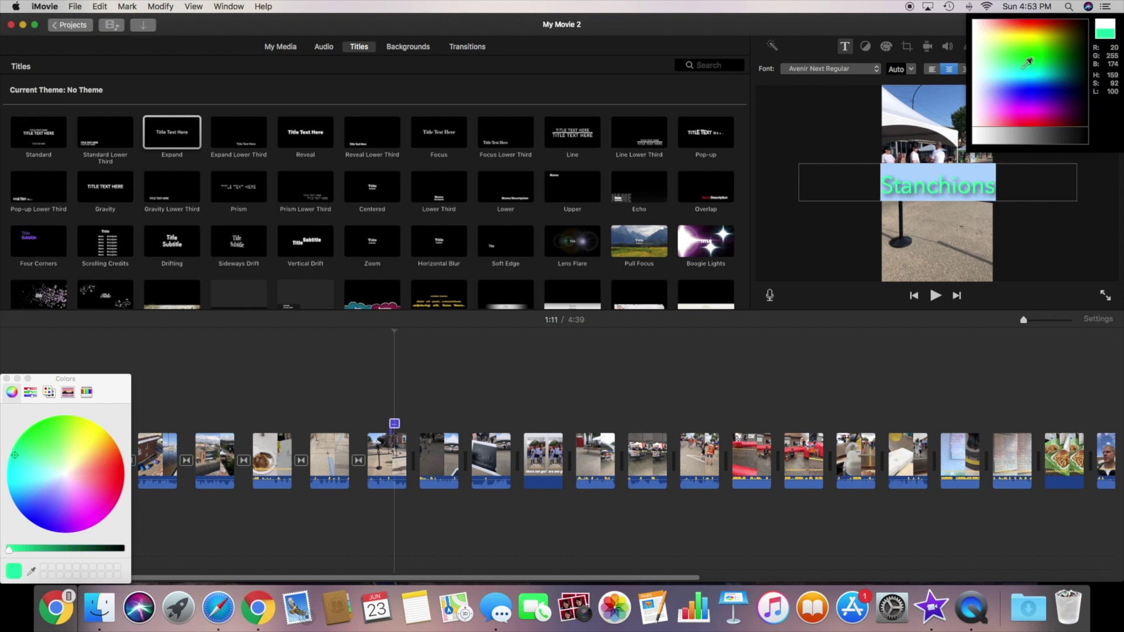
{"action": "left_click_drag", "start_coordinate": [1023, 33], "coordinate": [1022, 36]}
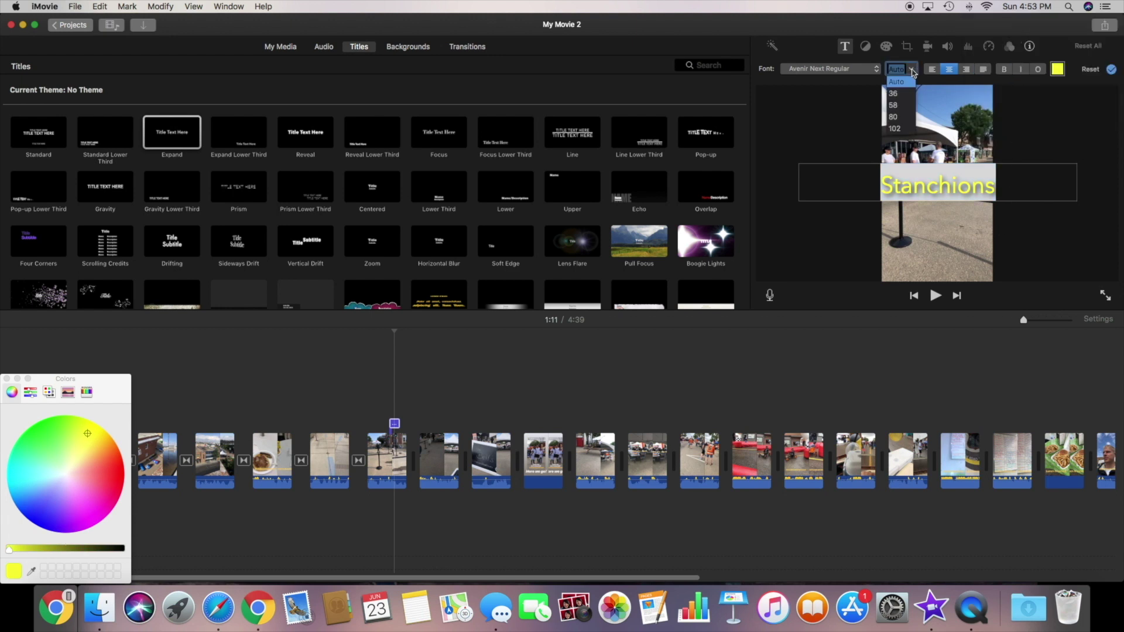
Step: Set the Stanchions title font to Chalkduster, play it back, then open a new Chrome tab
{"action": "left_click", "coordinate": [849, 69]}
{"action": "left_click", "coordinate": [863, 143]}
{"action": "left_click", "coordinate": [852, 364]}
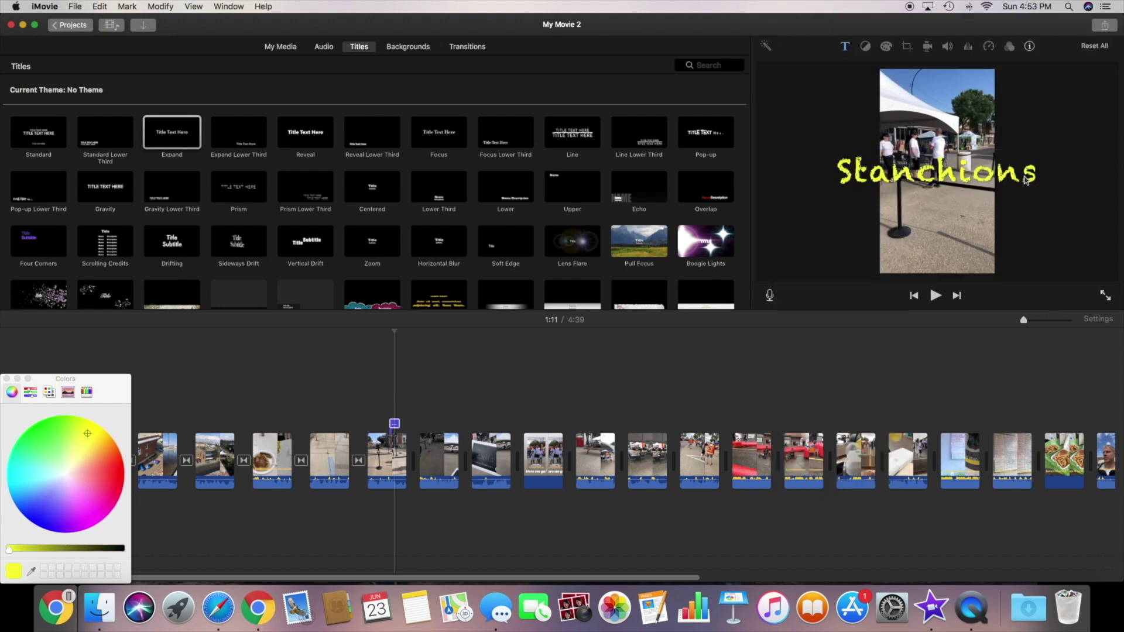
{"action": "key", "text": "space"}
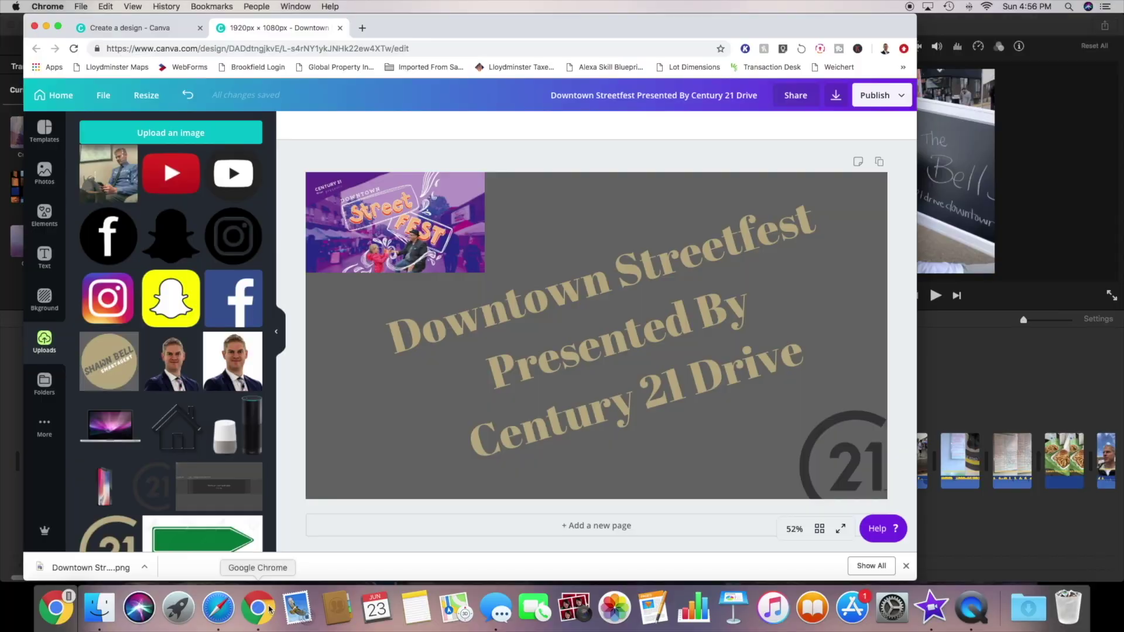
{"action": "left_click", "coordinate": [362, 28]}
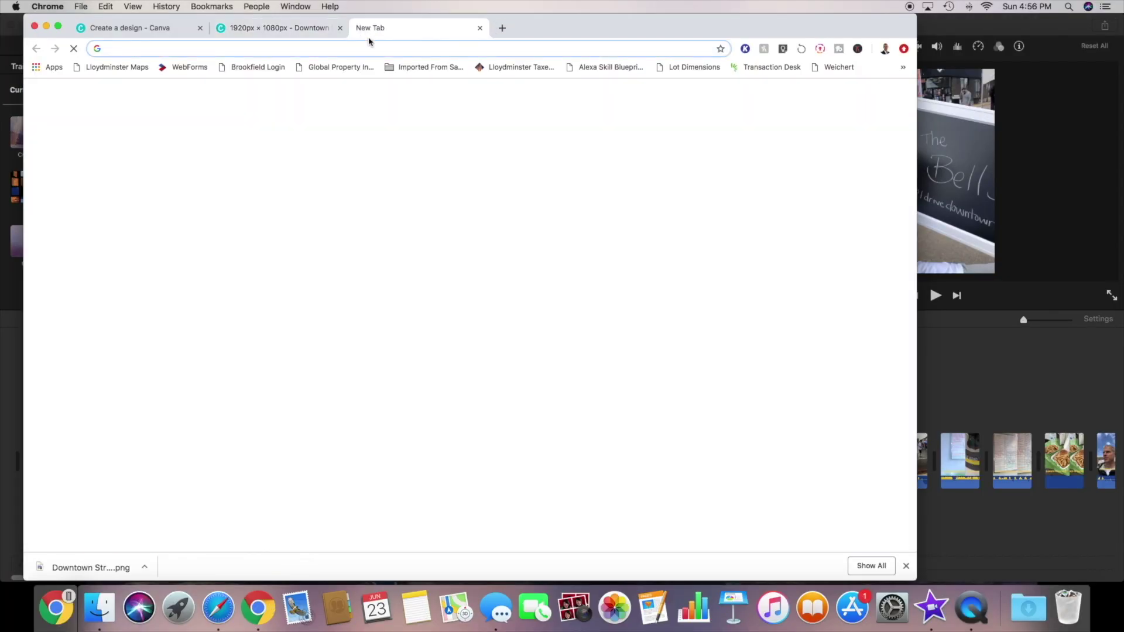
Step: Search Google Images for 'heart', then refine the search to 'heart transparent'
{"action": "type", "text": "heart"}
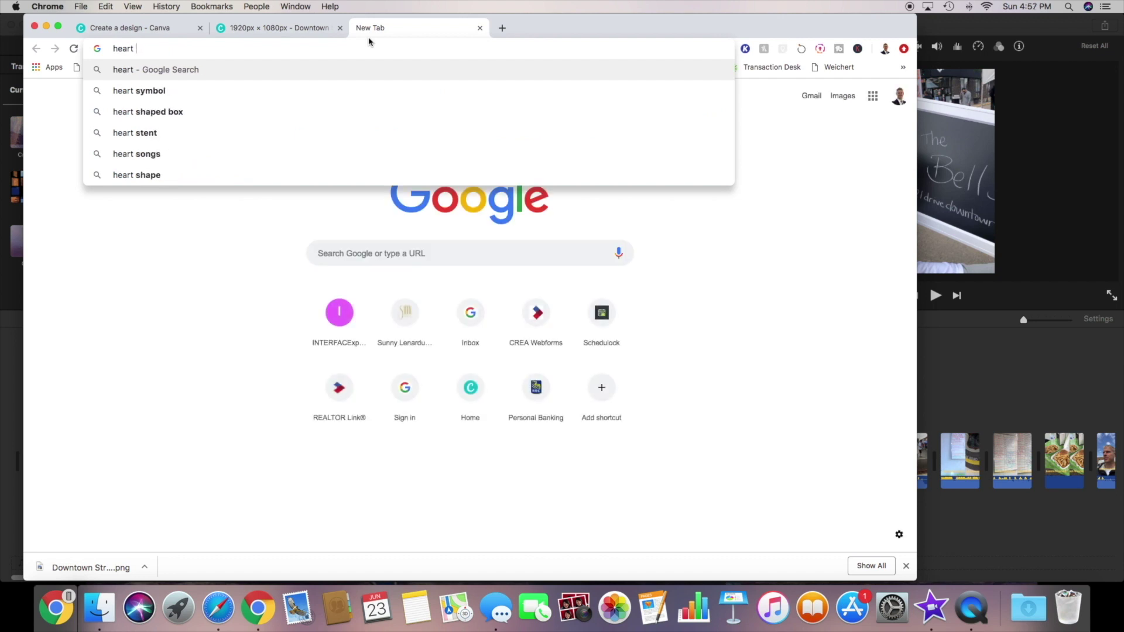
{"action": "key", "text": "Return"}
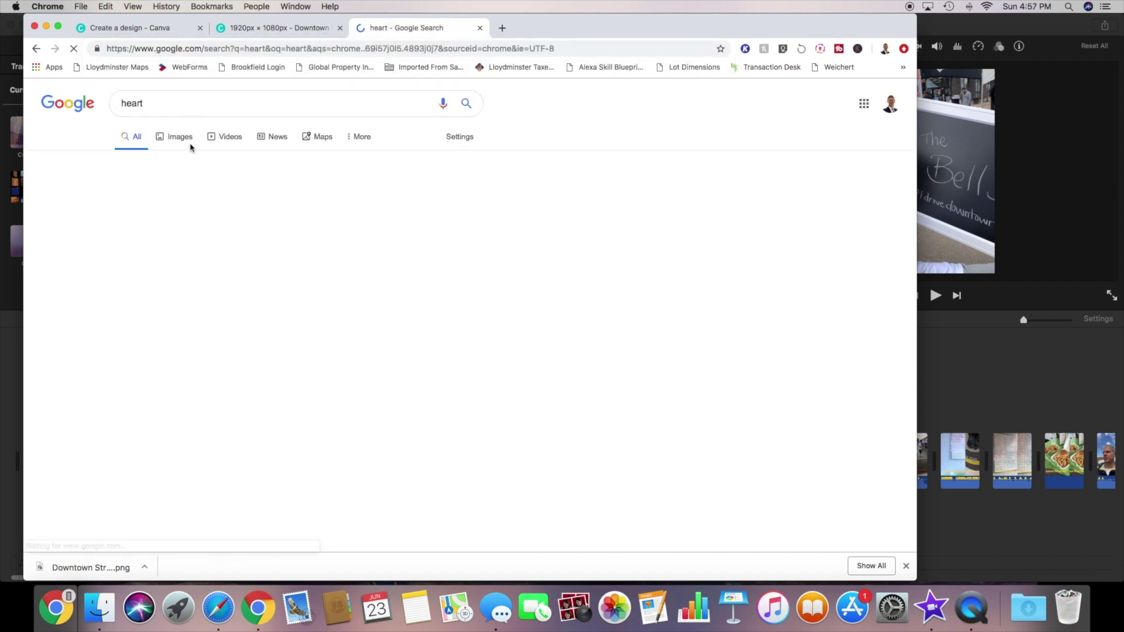
{"action": "left_click", "coordinate": [185, 139]}
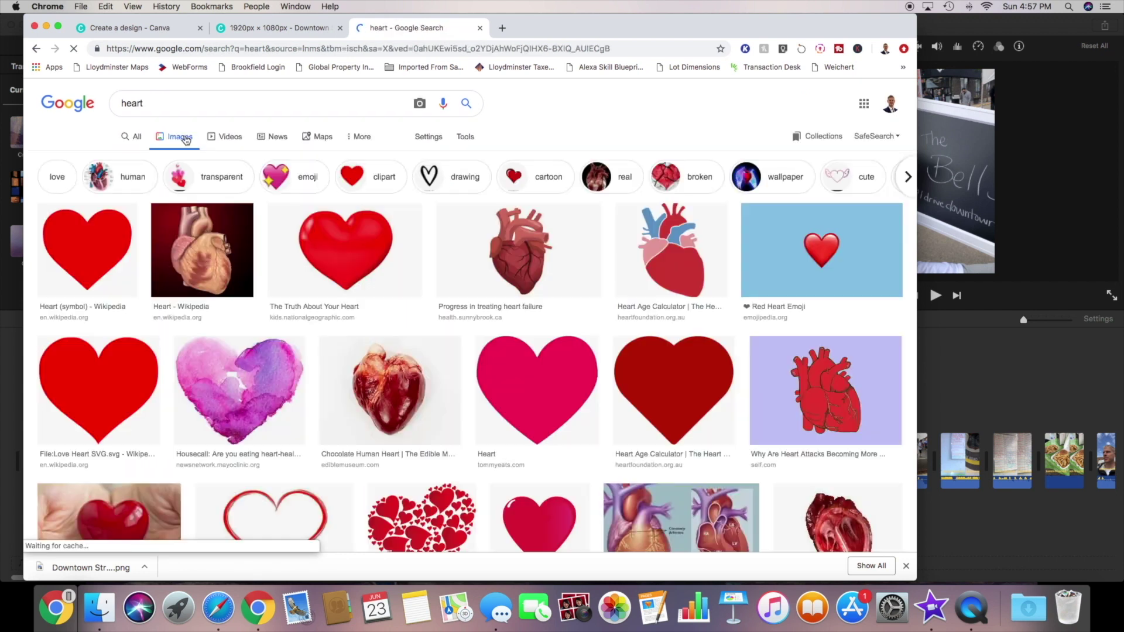
{"action": "left_click", "coordinate": [56, 180]}
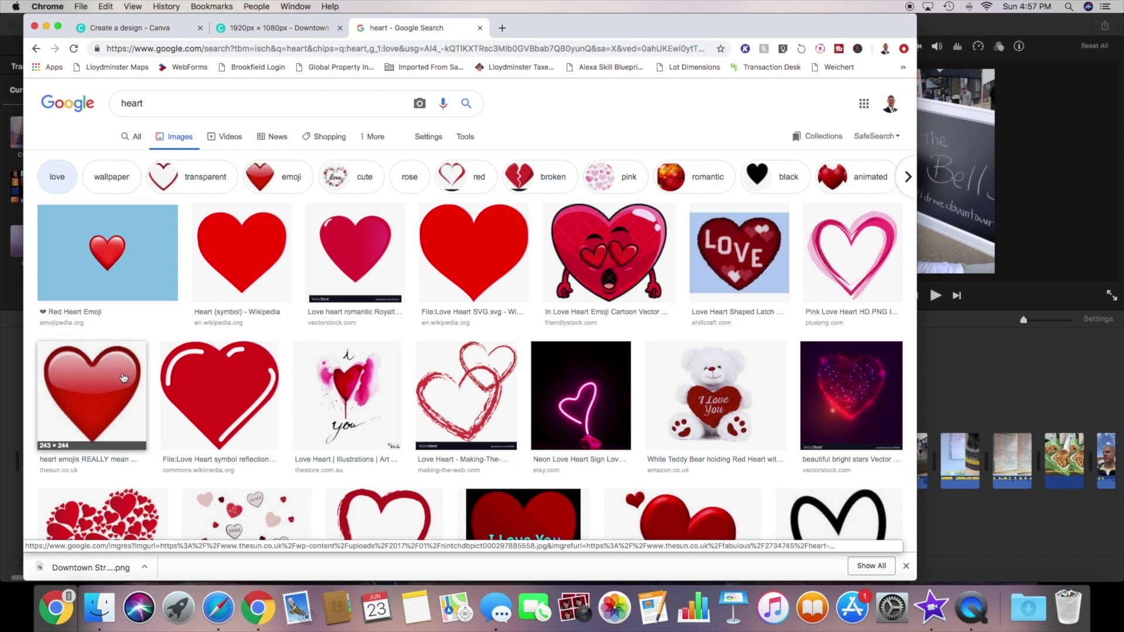
{"action": "left_click", "coordinate": [199, 104]}
{"action": "type", "text": "tra"}
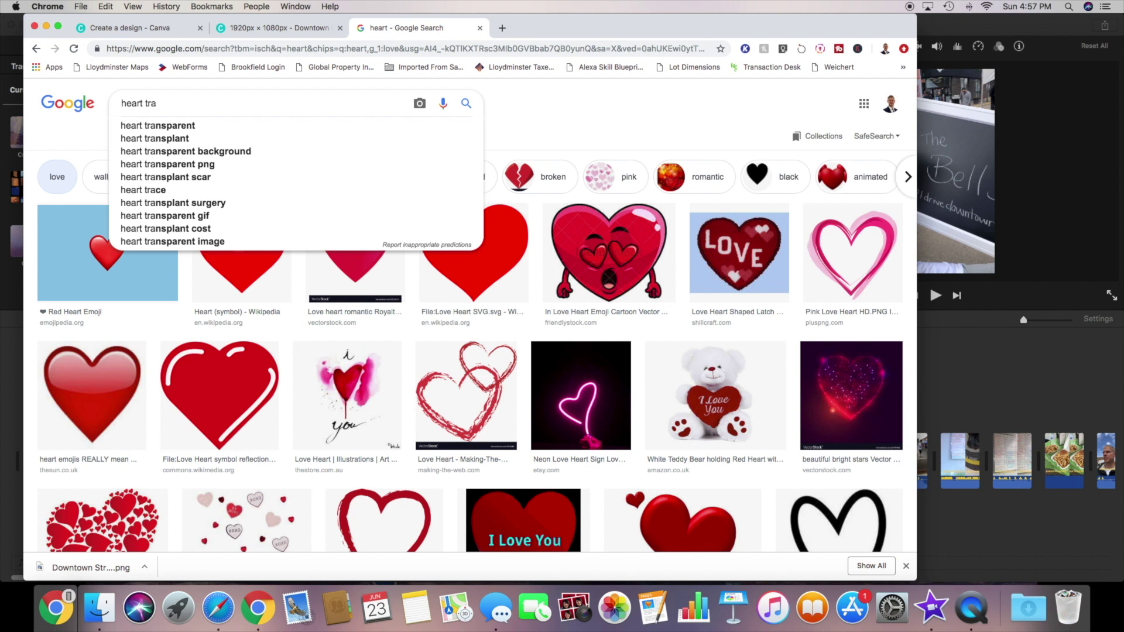
{"action": "key", "text": "Down"}
{"action": "key", "text": "Return"}
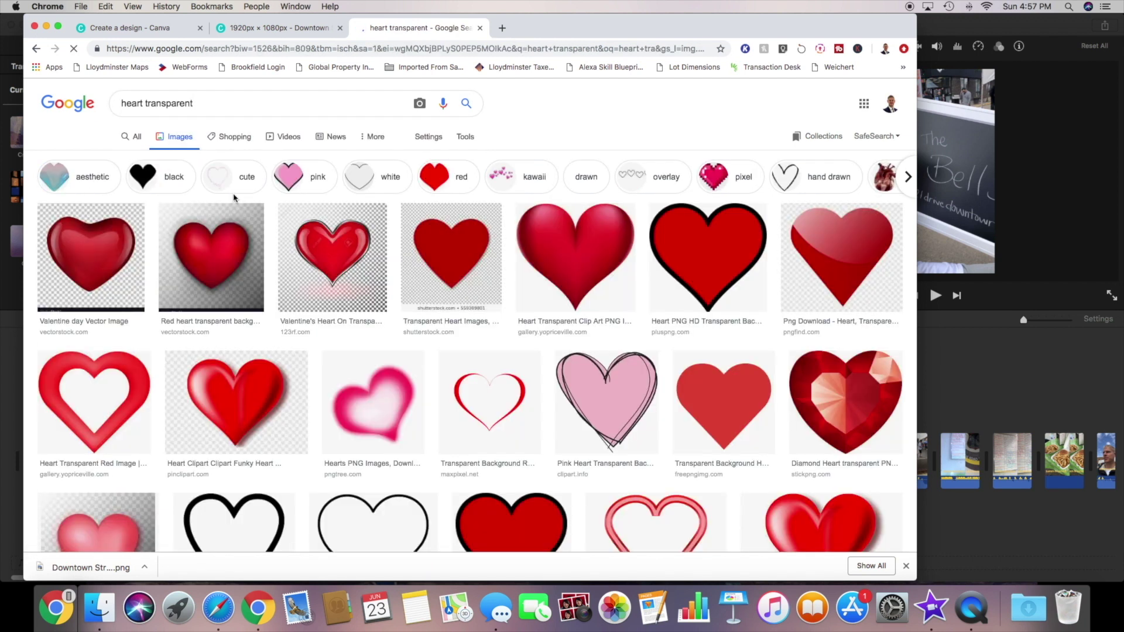
Step: Browse the results and save the red transparent-background heart as a PNG in Downloads
{"action": "left_click", "coordinate": [114, 256]}
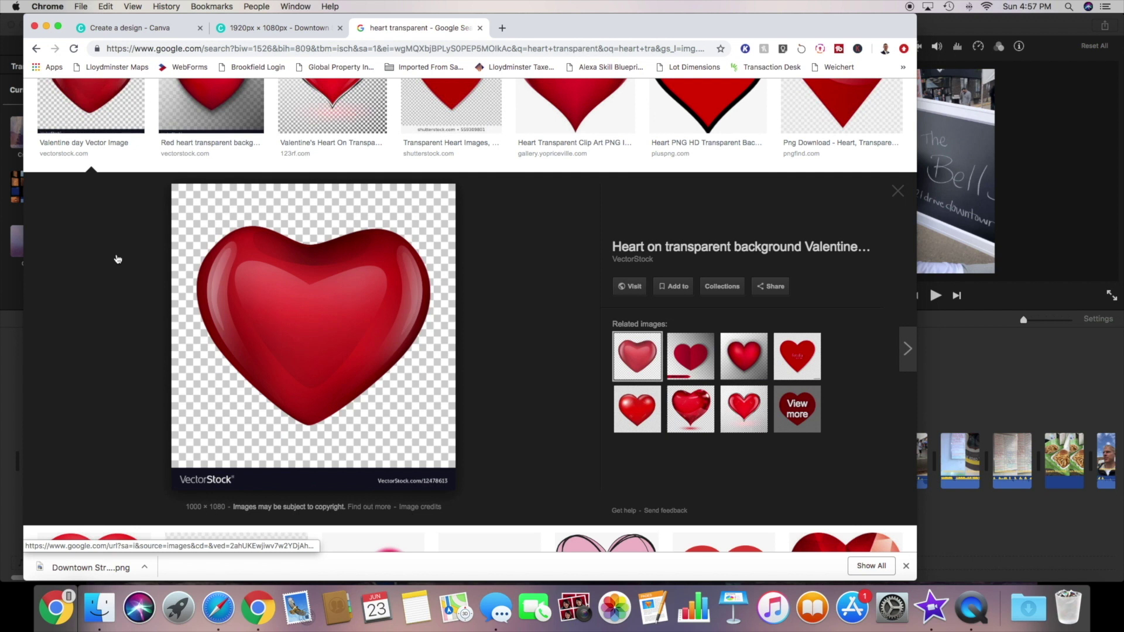
{"action": "scroll", "coordinate": [117, 258], "scroll_direction": "up", "scroll_amount": 3}
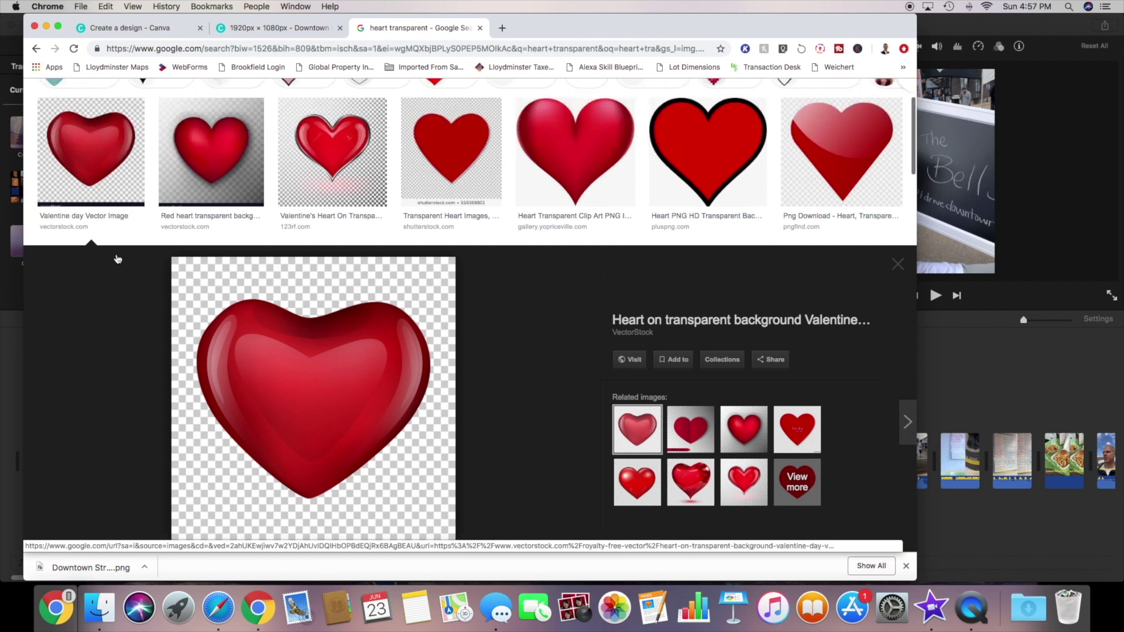
{"action": "left_click", "coordinate": [604, 216]}
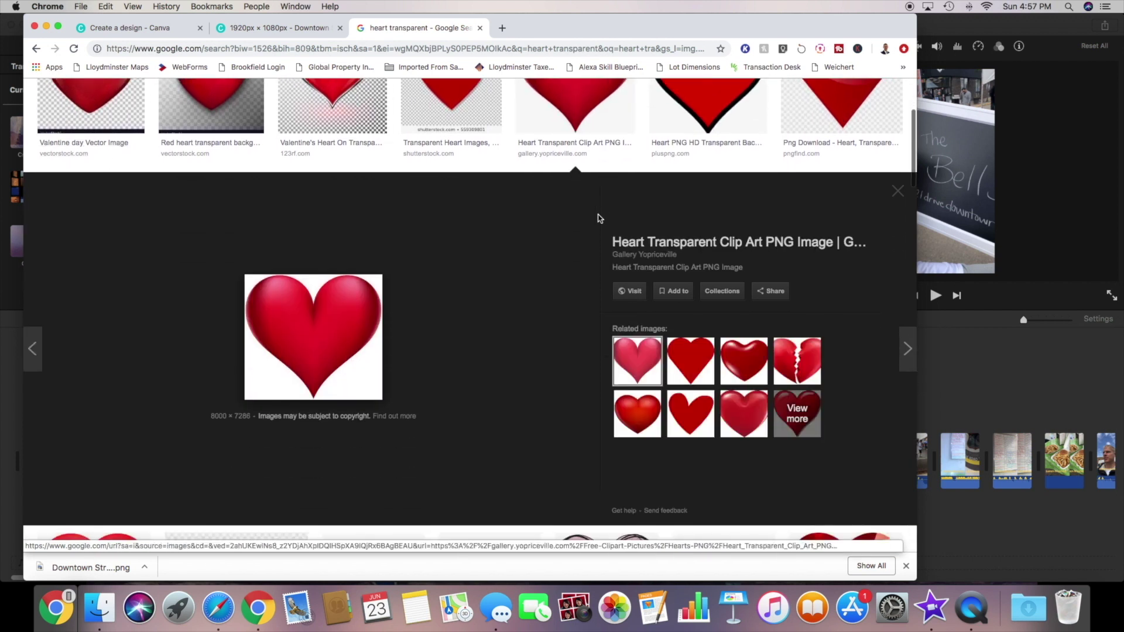
{"action": "scroll", "coordinate": [409, 345], "scroll_direction": "up", "scroll_amount": 1}
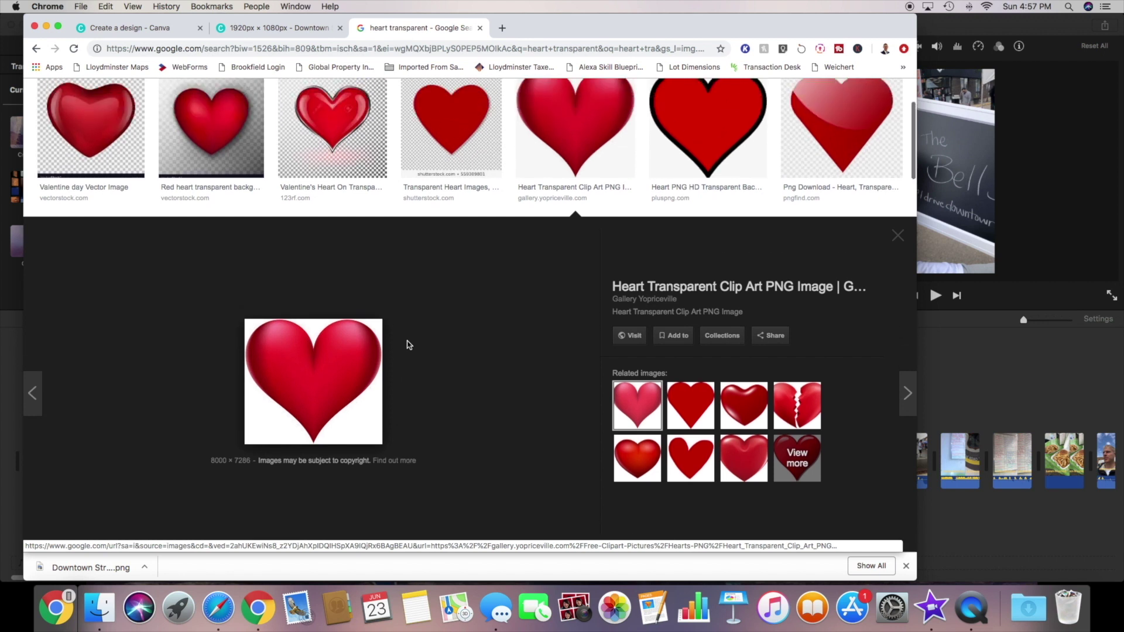
{"action": "scroll", "coordinate": [819, 148], "scroll_direction": "down", "scroll_amount": 5}
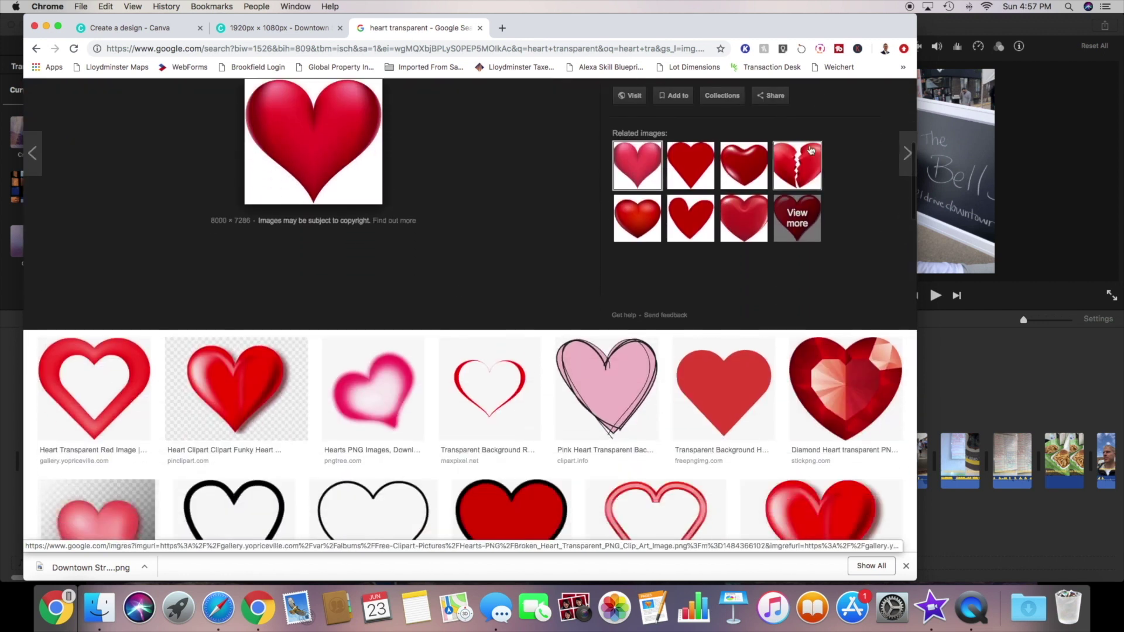
{"action": "left_click", "coordinate": [120, 392]}
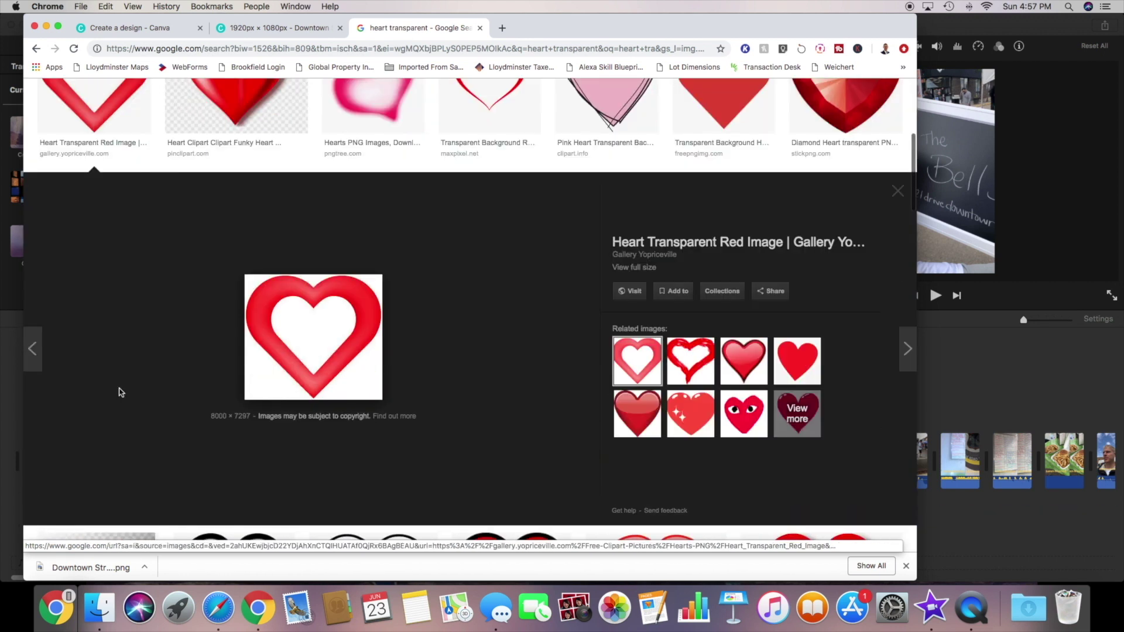
{"action": "scroll", "coordinate": [119, 392], "scroll_direction": "down", "scroll_amount": 5}
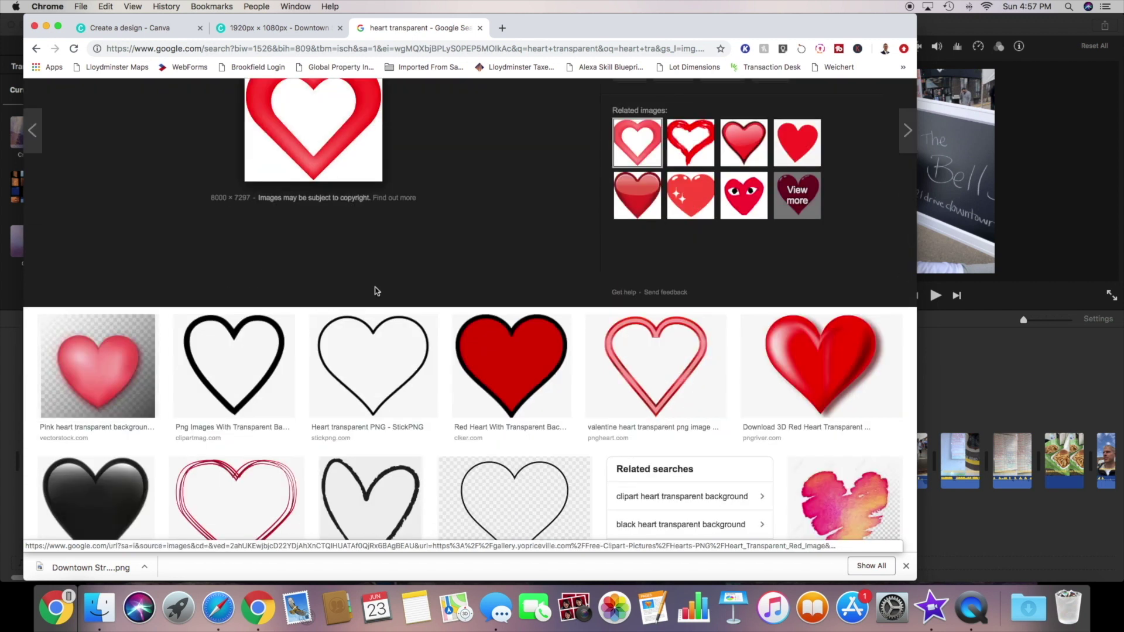
{"action": "left_click", "coordinate": [530, 360]}
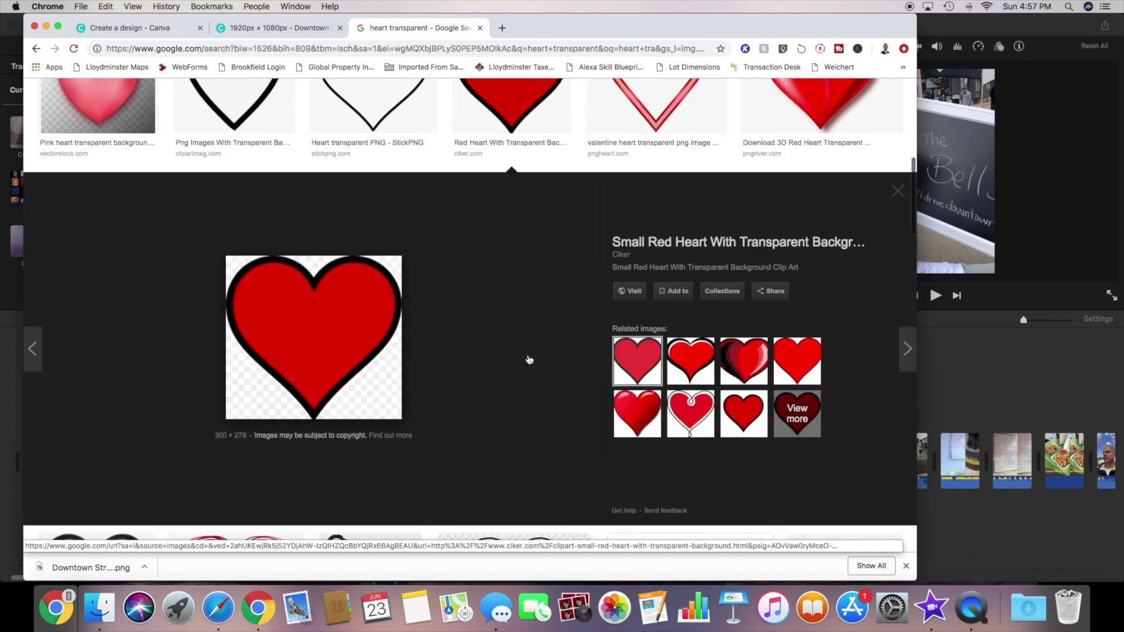
{"action": "right_click", "coordinate": [358, 326]}
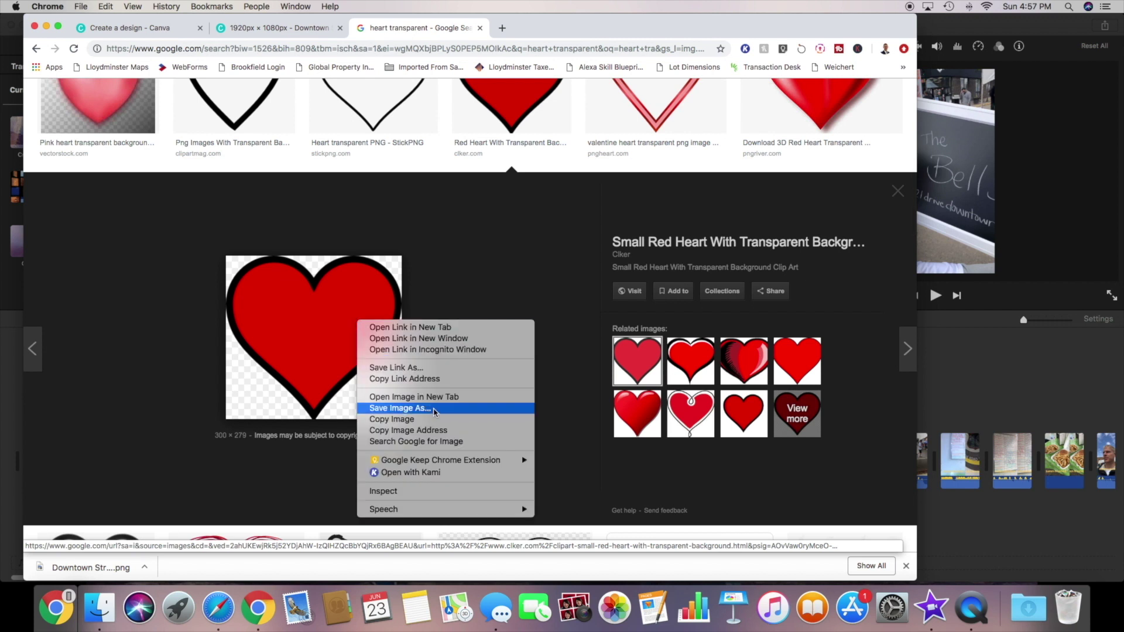
{"action": "left_click", "coordinate": [435, 408]}
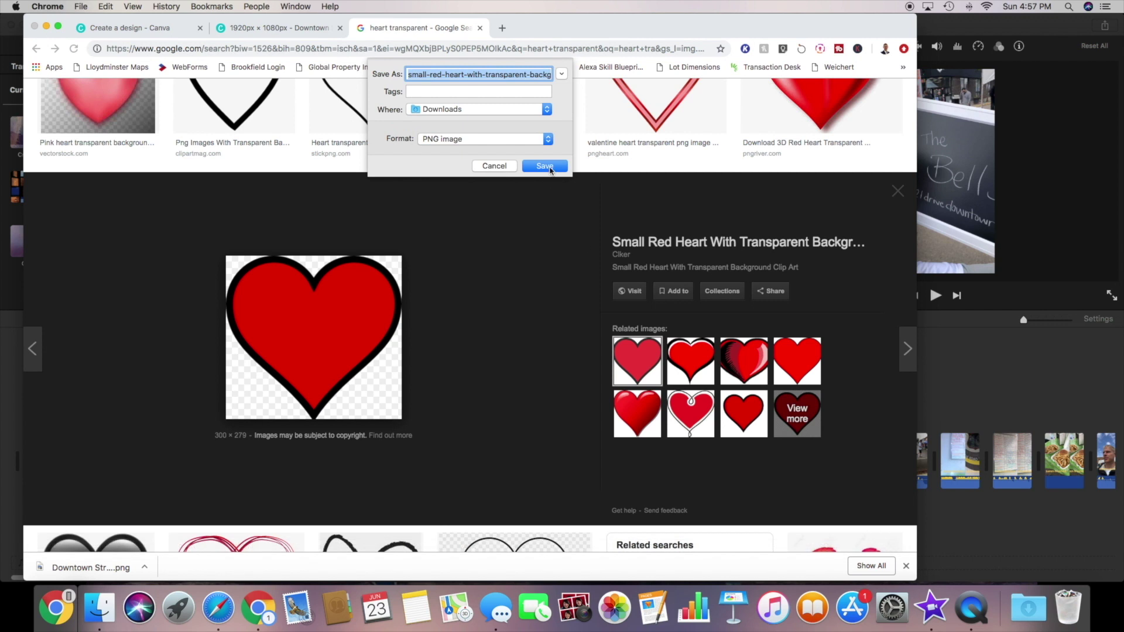
{"action": "left_click", "coordinate": [544, 167]}
{"action": "key", "text": "super+Tab"}
Step: Add the heart image as a cutaway above the clip near 1:31, reframe its crop, and preview it
{"action": "mouse_move", "coordinate": [489, 416]}
{"action": "left_mouse_down"}
{"action": "mouse_move", "coordinate": [499, 422]}
{"action": "mouse_move", "coordinate": [503, 409]}
{"action": "mouse_move", "coordinate": [484, 408]}
{"action": "left_mouse_up"}
{"action": "left_click", "coordinate": [907, 45]}
{"action": "left_click_drag", "start_coordinate": [952, 220], "coordinate": [946, 188]}
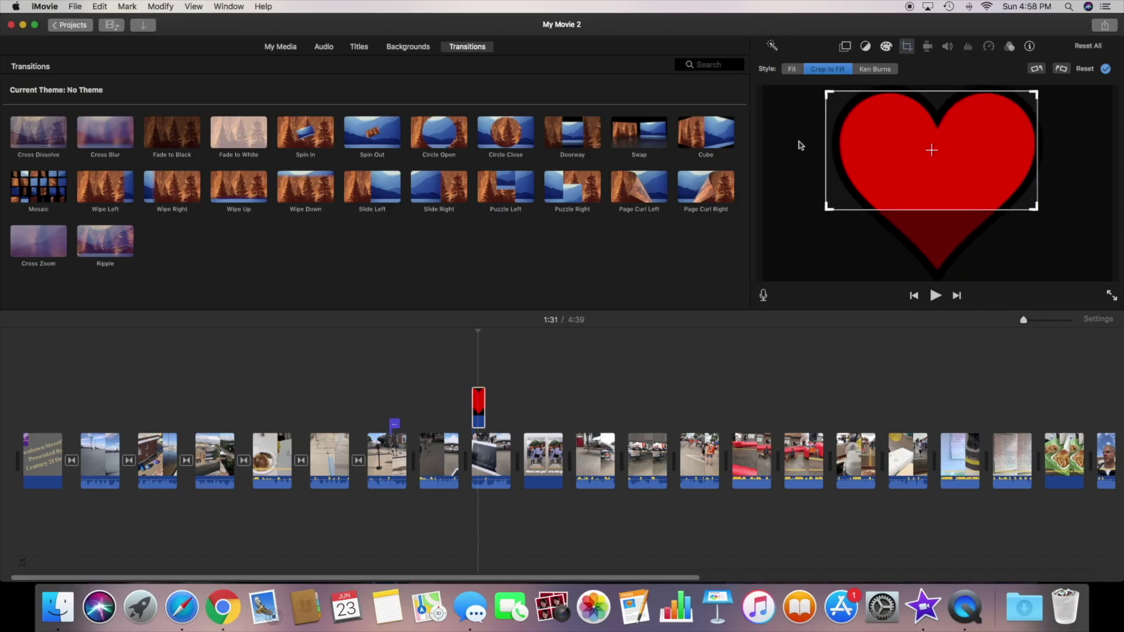
{"action": "left_click", "coordinate": [1023, 607]}
{"action": "left_click_drag", "start_coordinate": [1028, 577], "coordinate": [532, 256]}
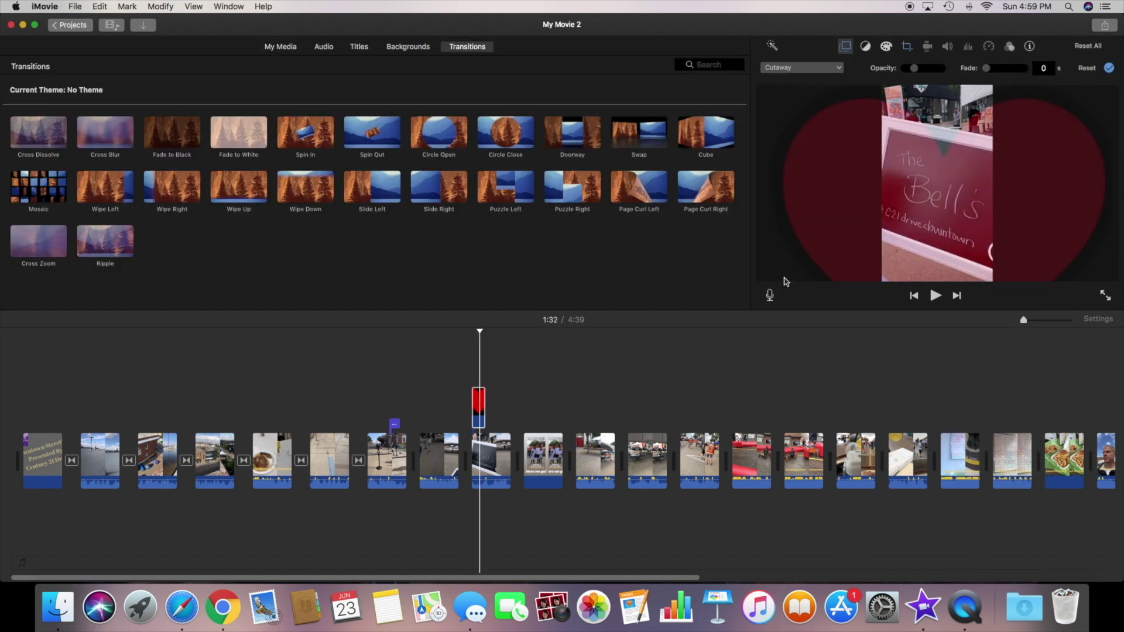
{"action": "left_click_drag", "start_coordinate": [479, 405], "coordinate": [484, 405]}
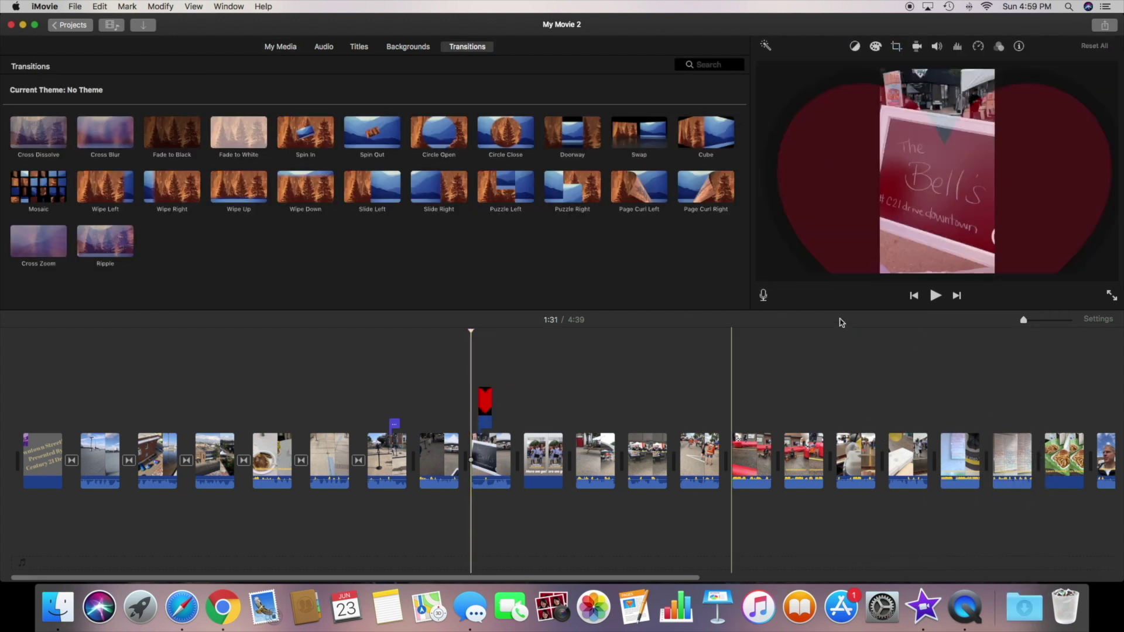
{"action": "left_click", "coordinate": [934, 295]}
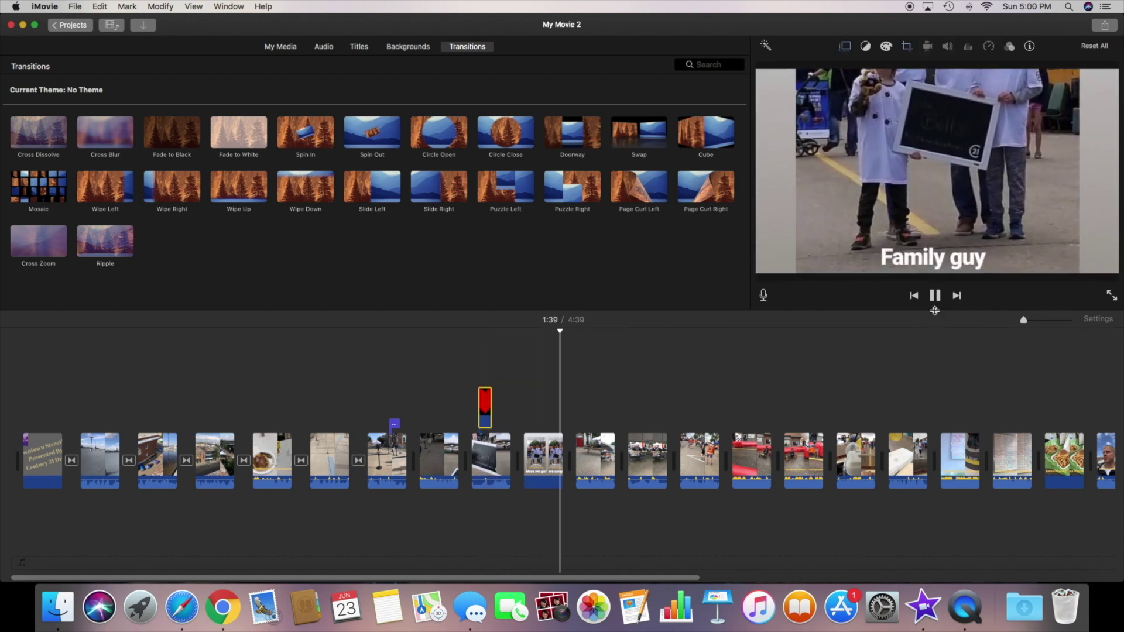
{"action": "key", "text": "c"}
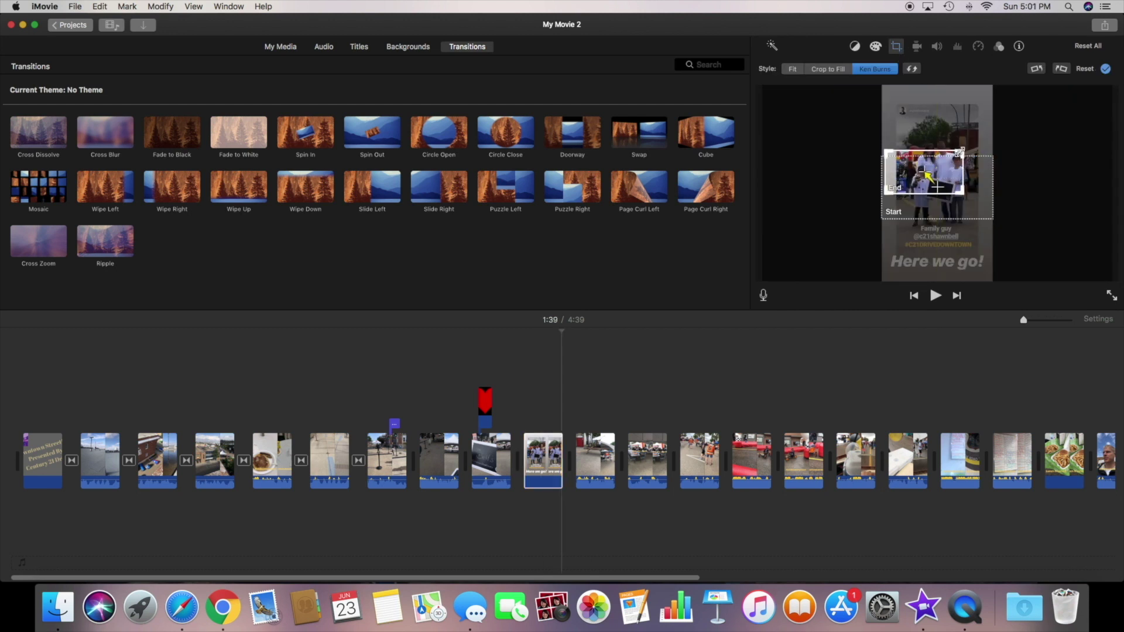
Step: Move the Family guy clip's Ken Burns end frame higher and right, then add a Wipe Left transition
{"action": "left_click_drag", "start_coordinate": [945, 180], "coordinate": [960, 169]}
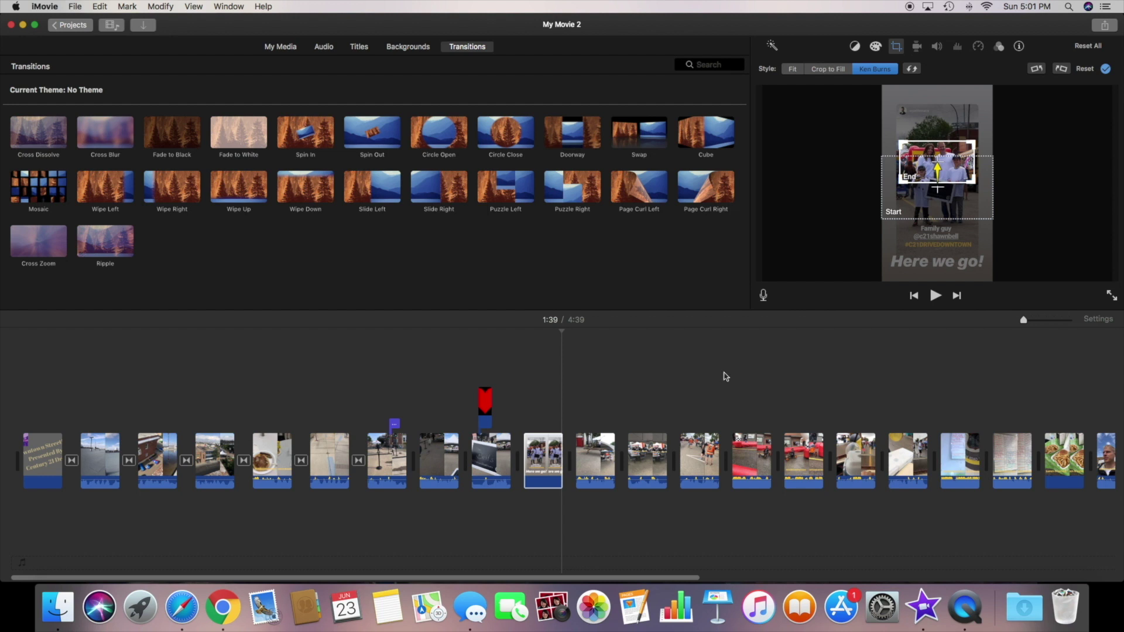
{"action": "left_click", "coordinate": [934, 295]}
{"action": "left_click", "coordinate": [935, 295]}
{"action": "left_click_drag", "start_coordinate": [106, 187], "coordinate": [681, 456]}
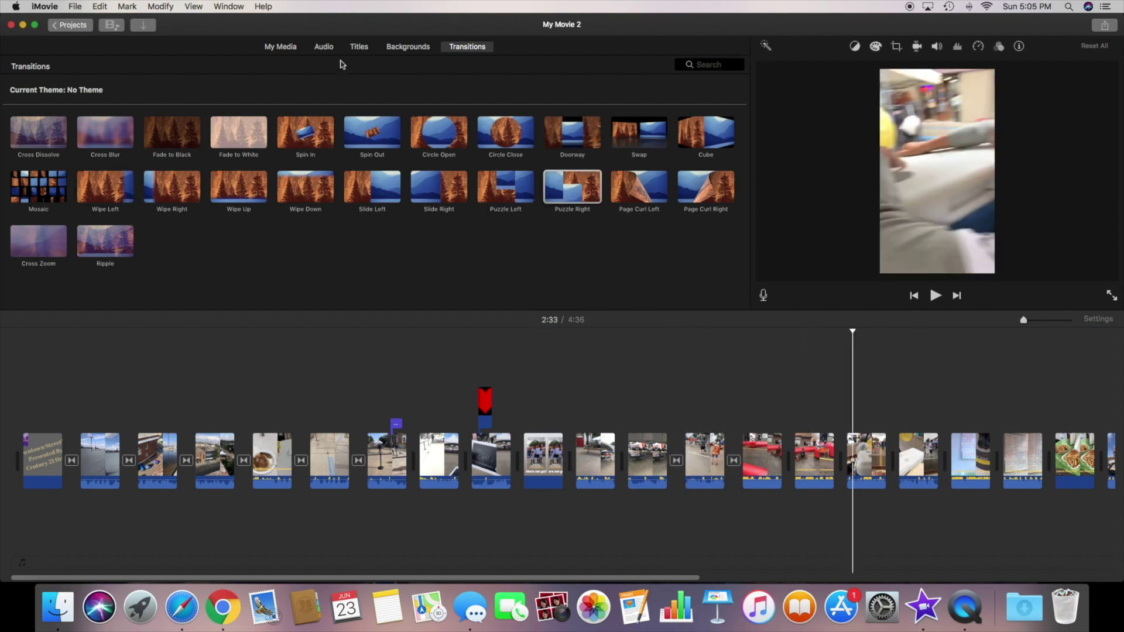
{"action": "left_click", "coordinate": [329, 49]}
Step: Browse the iTunes songs, then switch to Sound Effects and select Ambient Effect 1
{"action": "left_click", "coordinate": [307, 152]}
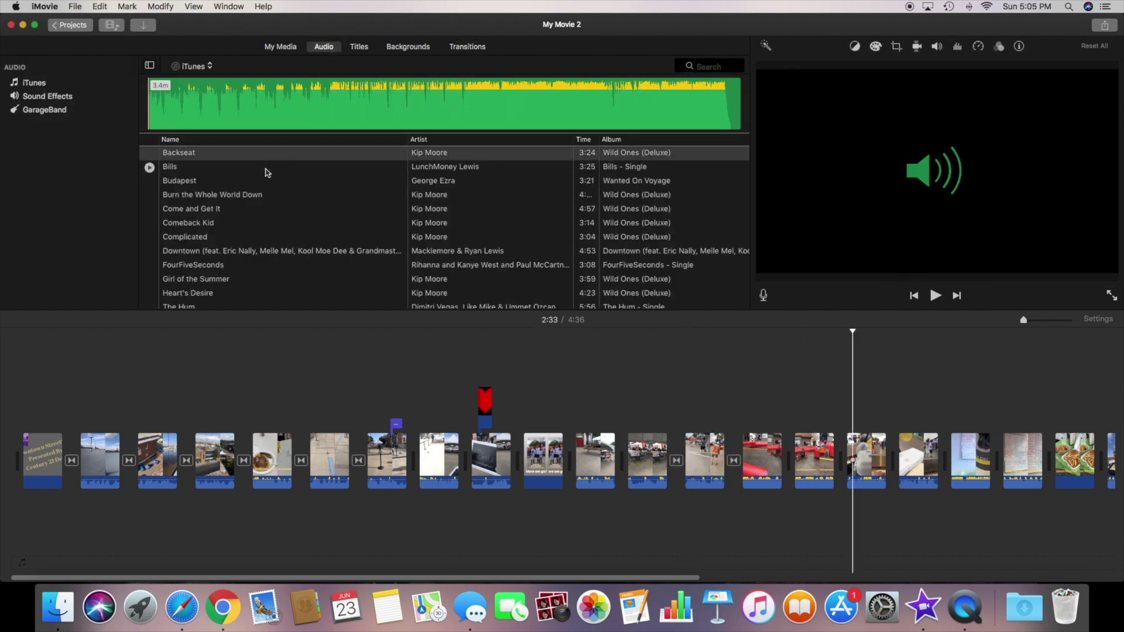
{"action": "scroll", "coordinate": [267, 172], "scroll_direction": "down", "scroll_amount": 10}
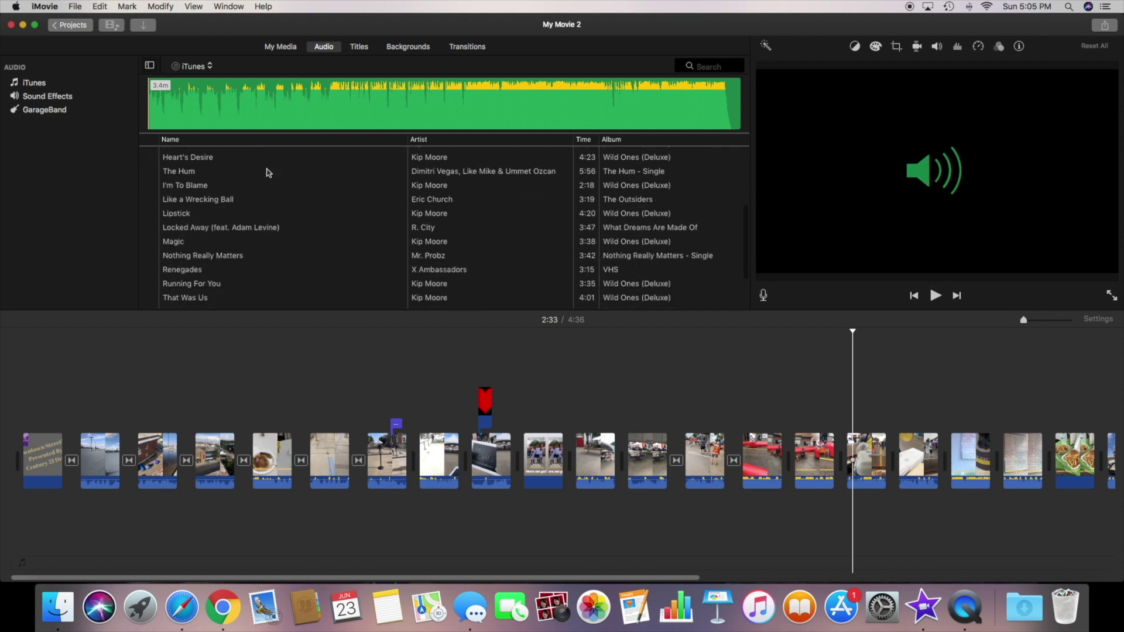
{"action": "scroll", "coordinate": [267, 172], "scroll_direction": "up", "scroll_amount": 10}
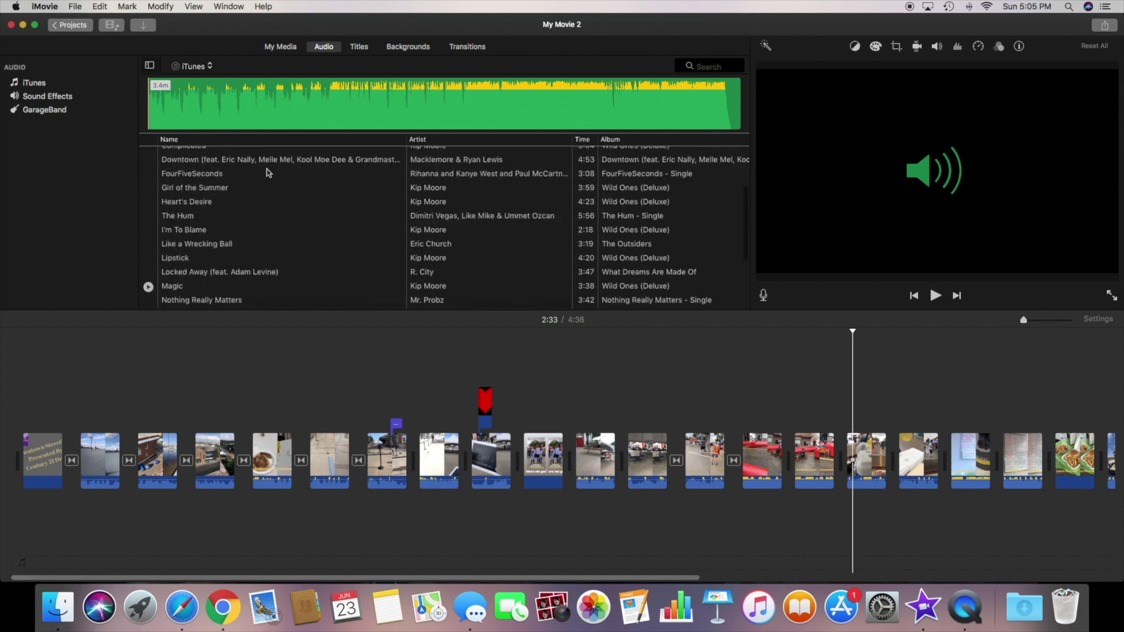
{"action": "scroll", "coordinate": [253, 155], "scroll_direction": "up", "scroll_amount": 2}
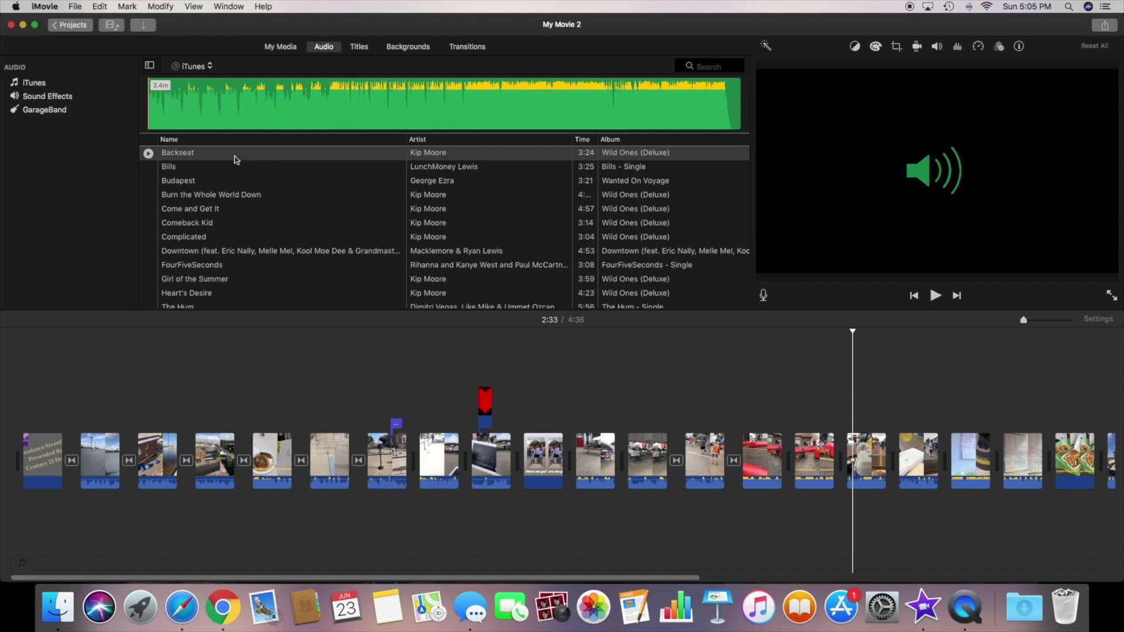
{"action": "left_click", "coordinate": [56, 97]}
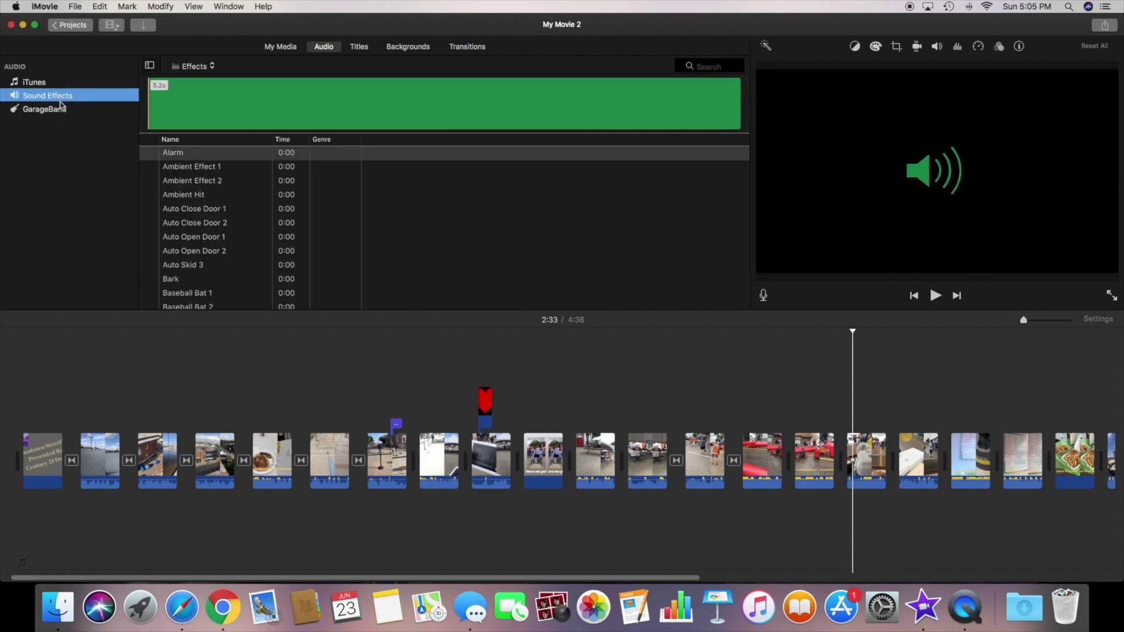
{"action": "left_click", "coordinate": [196, 169]}
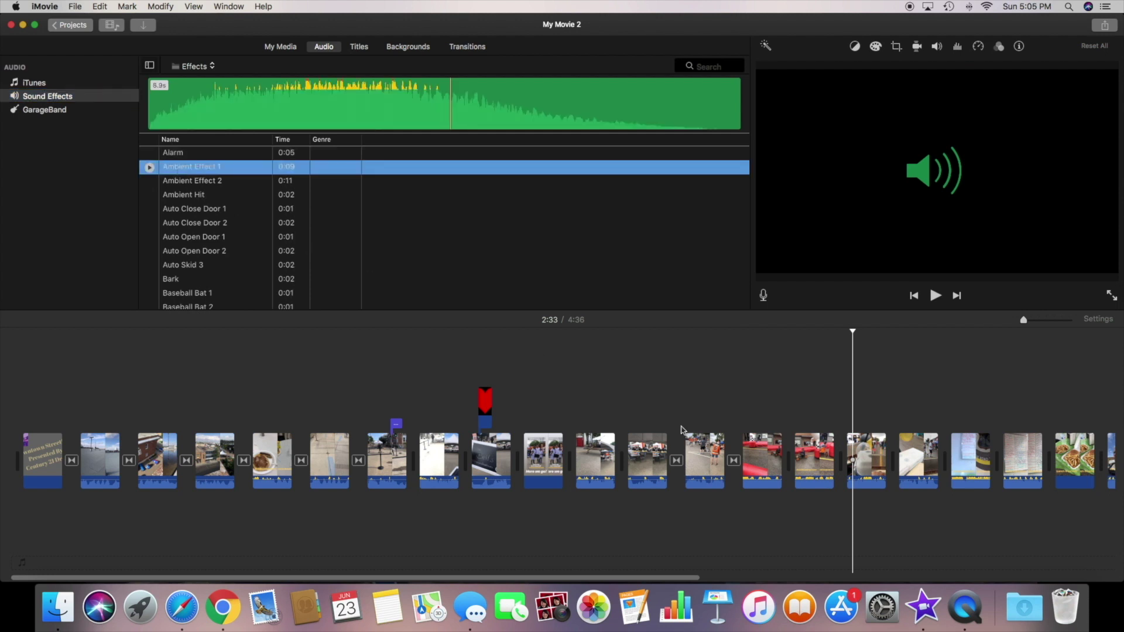
Step: Drop the 6.5-second Ambient Effect 1 beneath the clip at 2:31, play it, and zoom the timeline
{"action": "left_click_drag", "start_coordinate": [681, 430], "coordinate": [851, 515]}
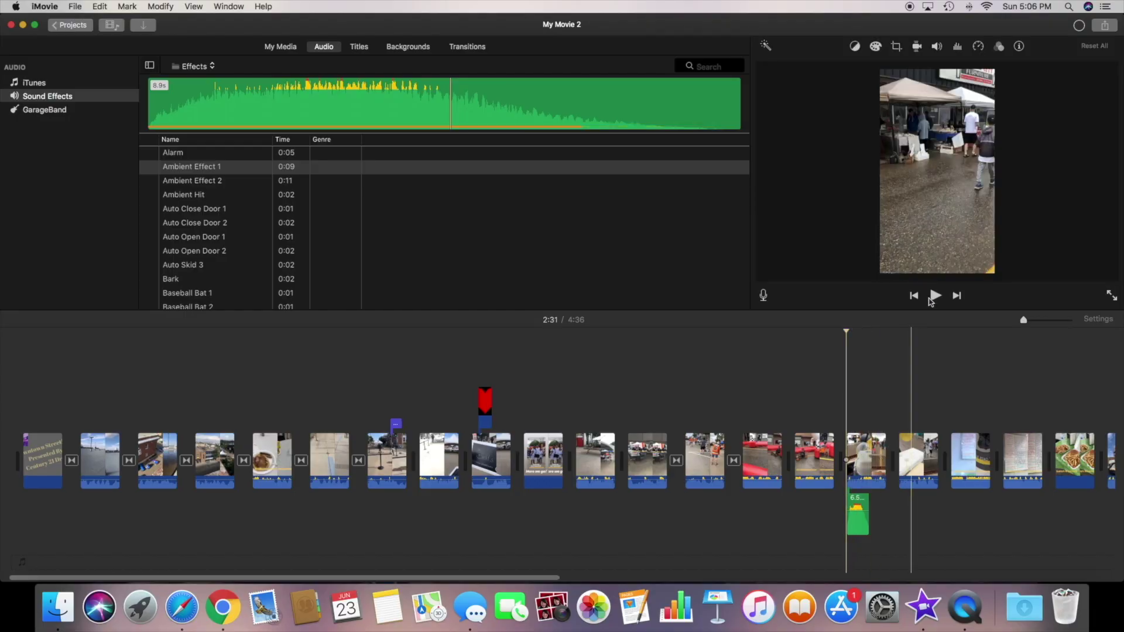
{"action": "left_click", "coordinate": [935, 295]}
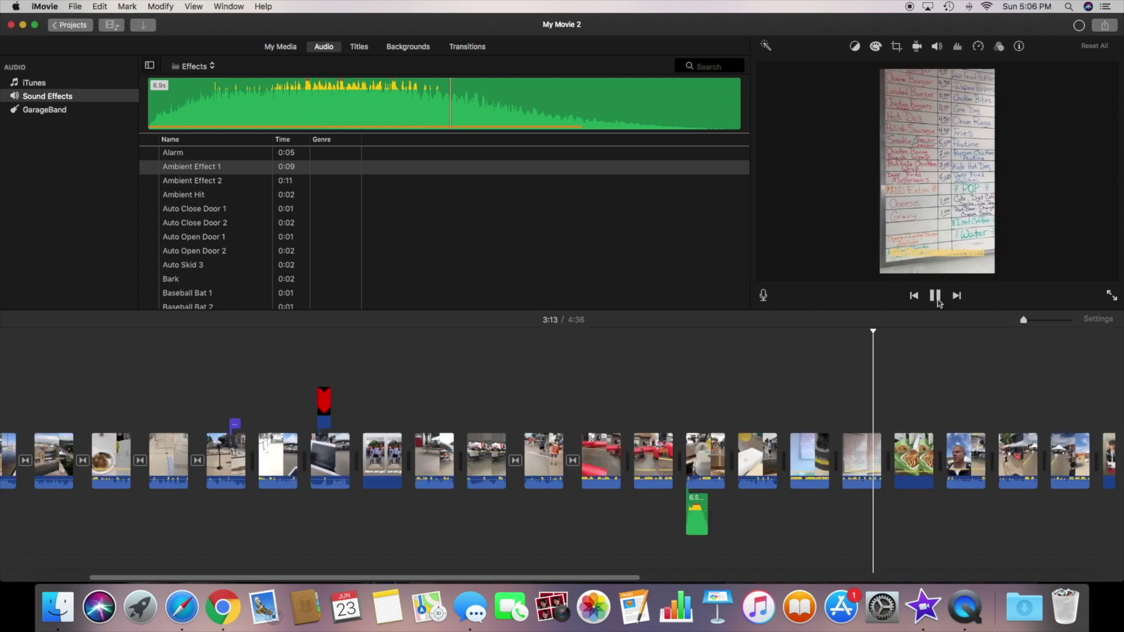
{"action": "left_click_drag", "start_coordinate": [1023, 321], "coordinate": [1047, 322]}
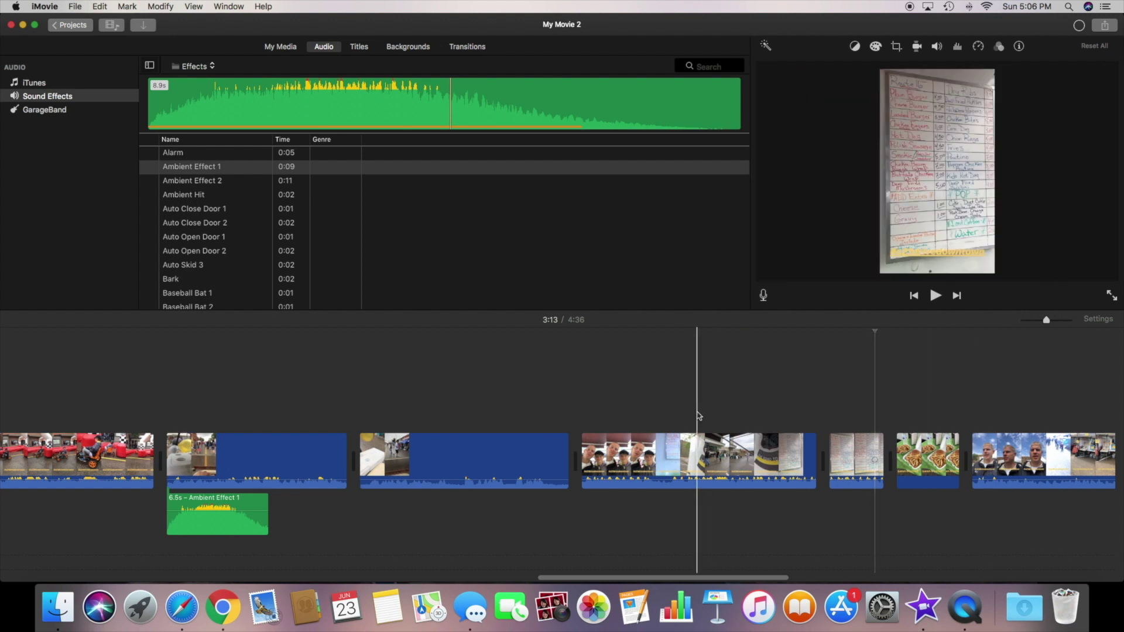
{"action": "left_click", "coordinate": [721, 392]}
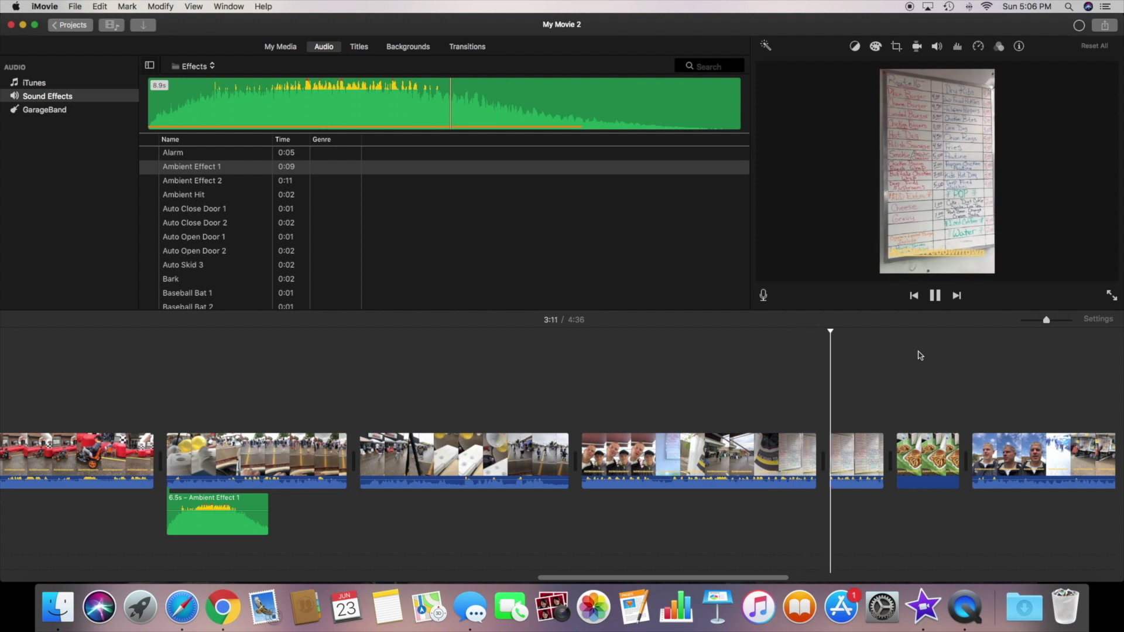
Step: Split the 3.5s menu-board clip at 3:12 and delete its 1.2-second tail piece
{"action": "left_click", "coordinate": [935, 295]}
{"action": "left_click", "coordinate": [855, 410]}
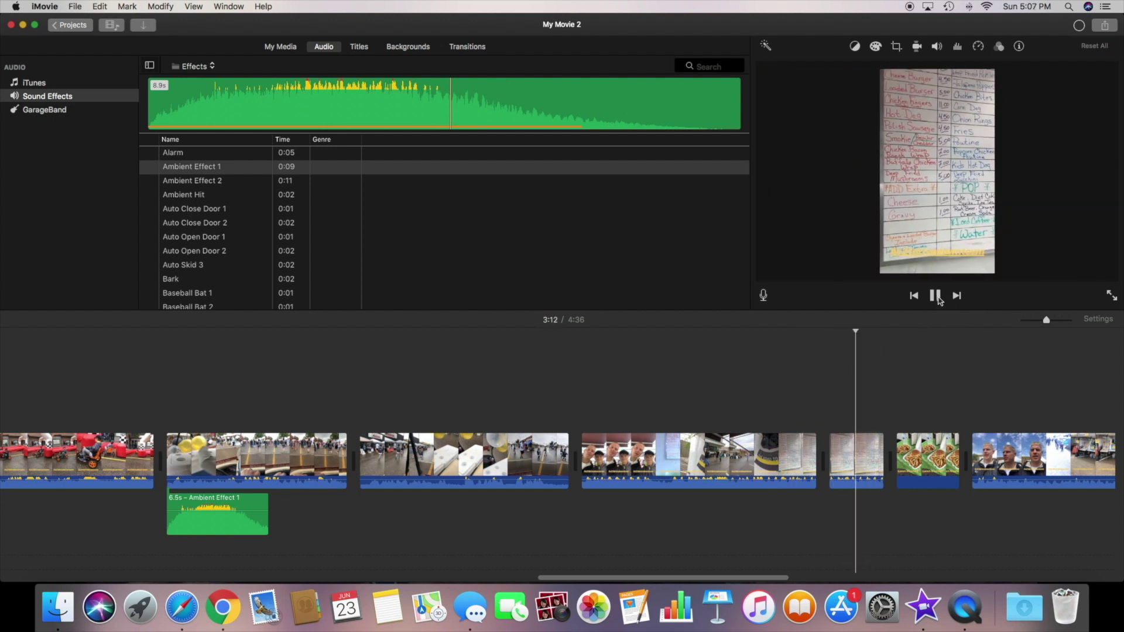
{"action": "left_click", "coordinate": [936, 297]}
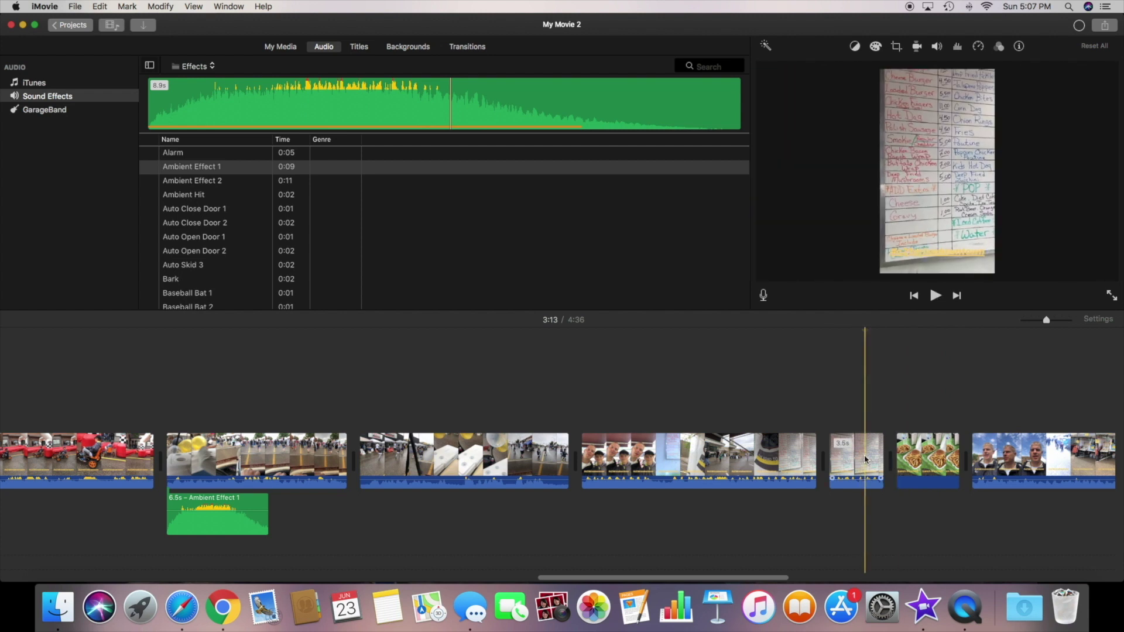
{"action": "right_click", "coordinate": [865, 460]}
{"action": "left_click", "coordinate": [887, 472]}
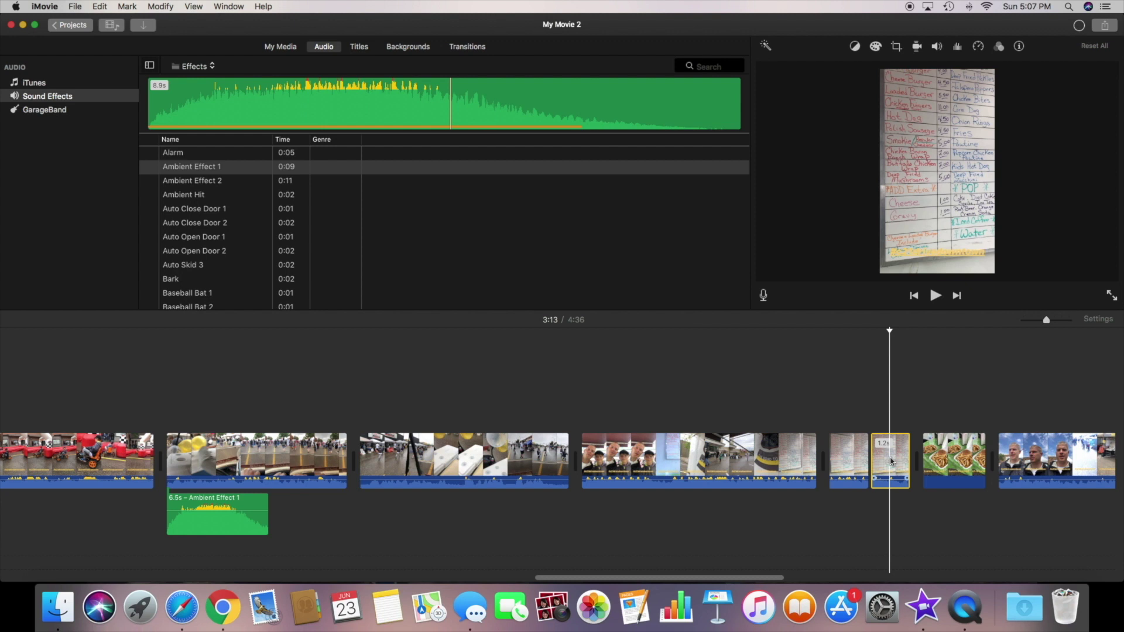
{"action": "key", "text": "Delete"}
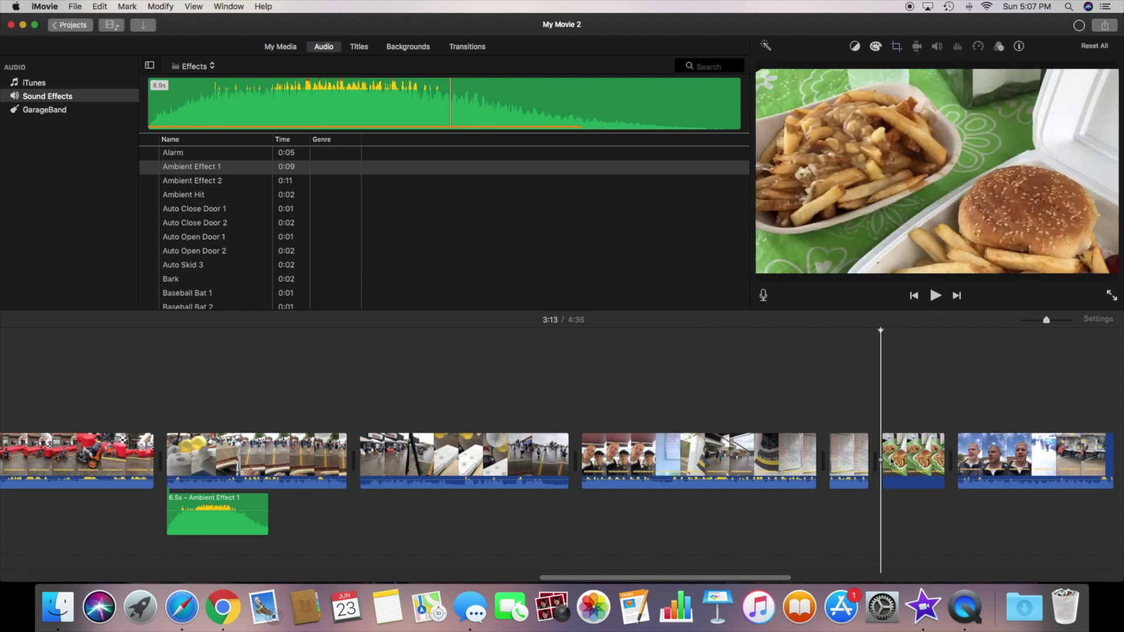
{"action": "key", "text": "super+3"}
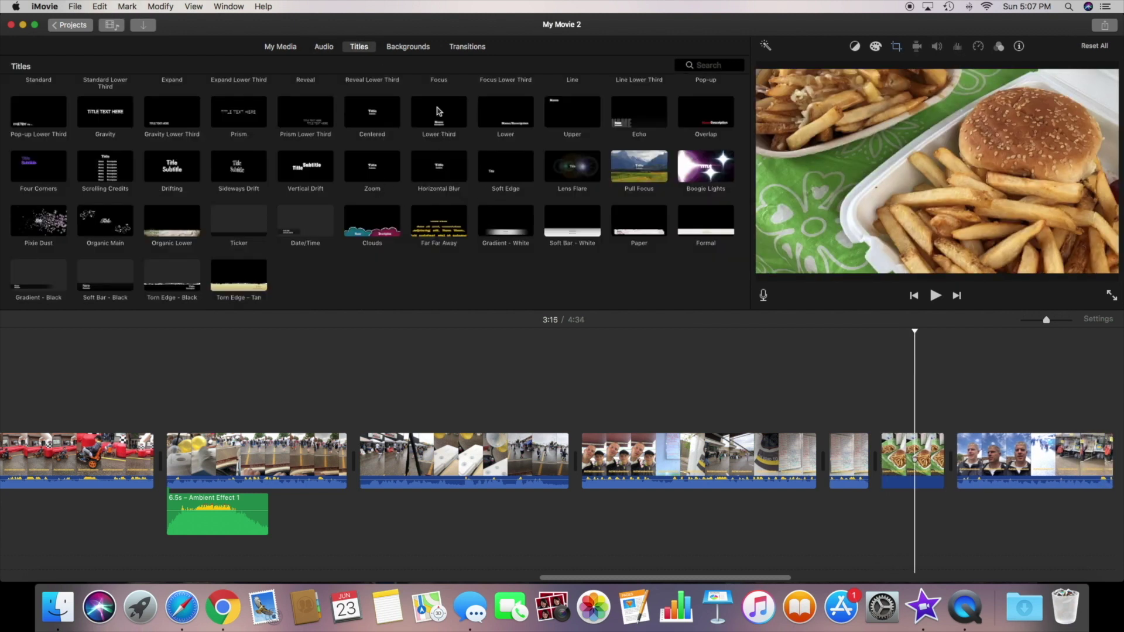
Step: Add a red Soft Edge 'Lunch Time!' title over the fries clip and preview it
{"action": "double_click", "coordinate": [507, 176]}
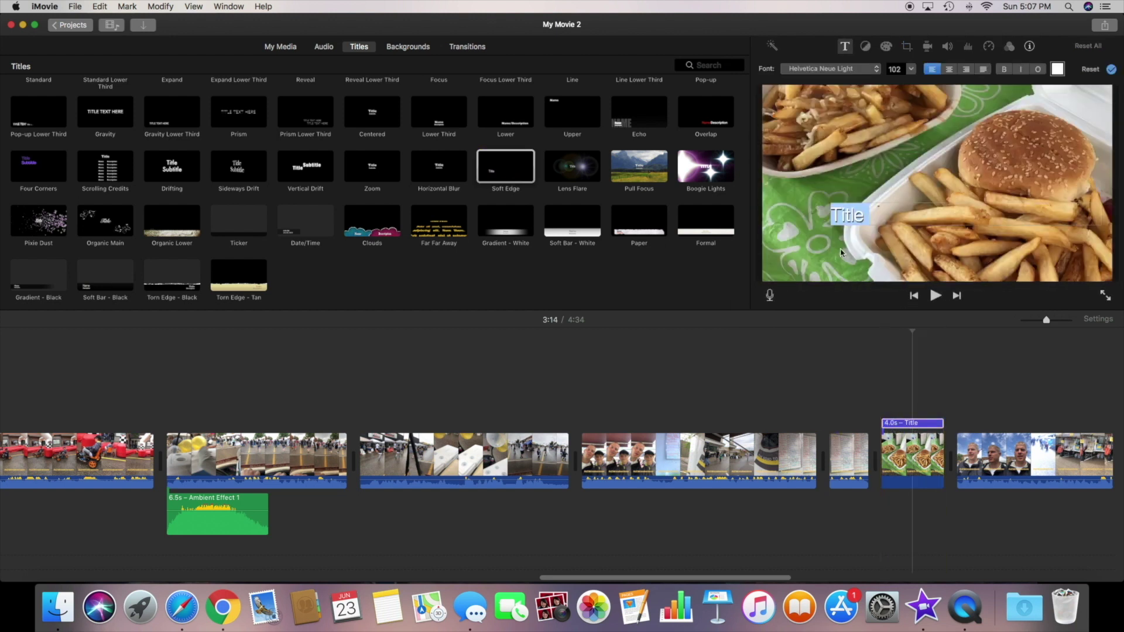
{"action": "left_click", "coordinate": [1057, 69]}
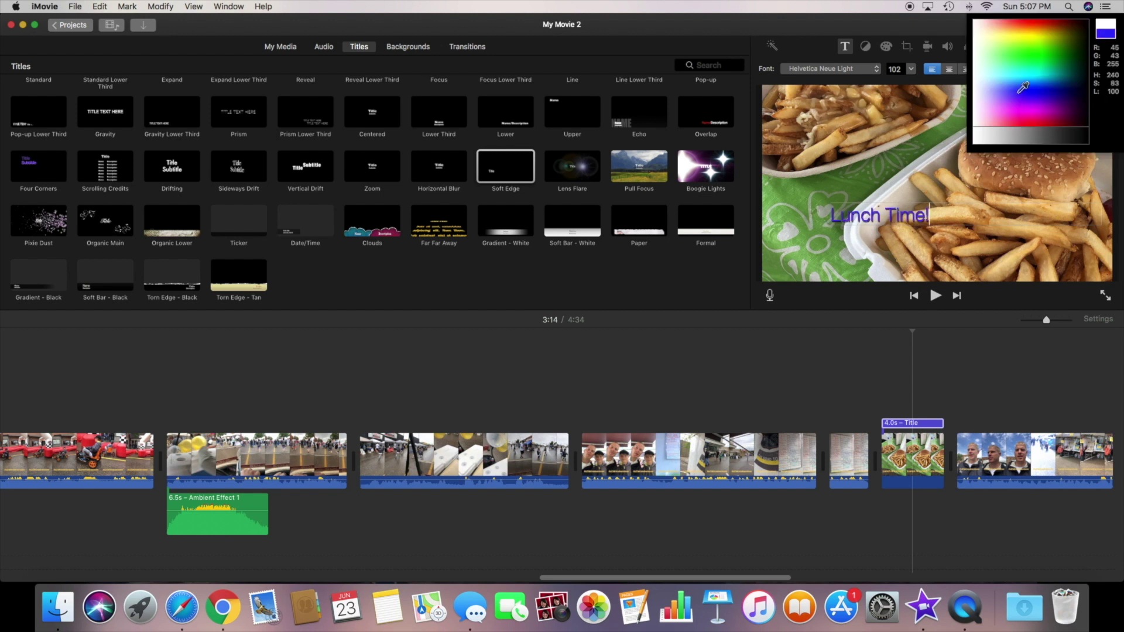
{"action": "left_click", "coordinate": [1034, 127]}
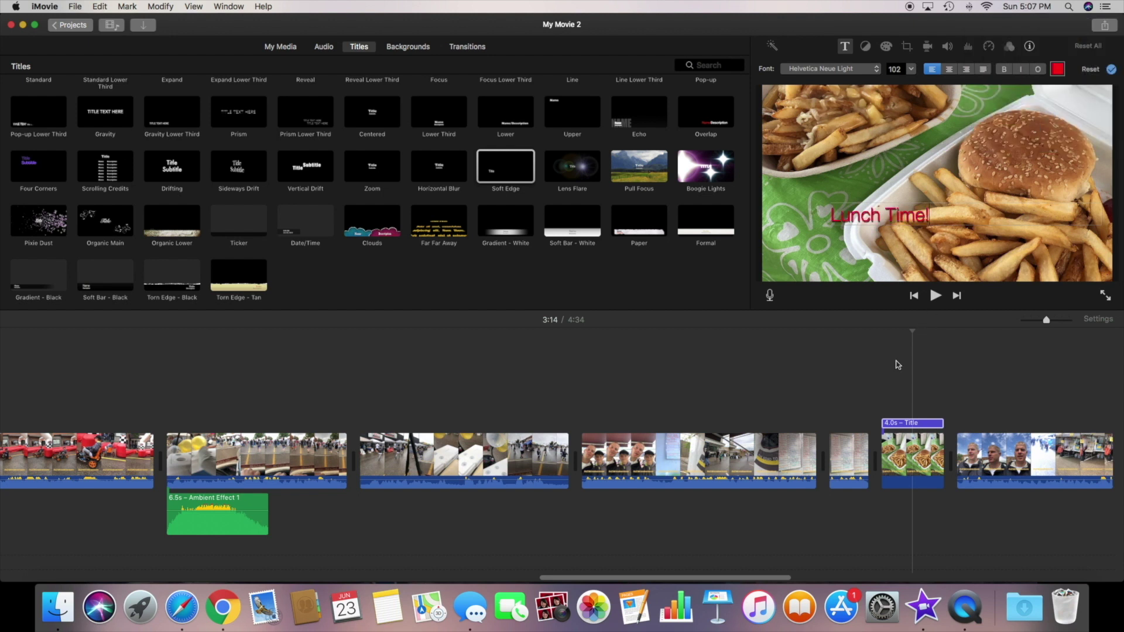
{"action": "left_click", "coordinate": [935, 295]}
{"action": "left_click", "coordinate": [934, 295]}
Step: Make the Lunch Time! title bold, centred, in Seravek Bold at a larger size
{"action": "left_click", "coordinate": [902, 203]}
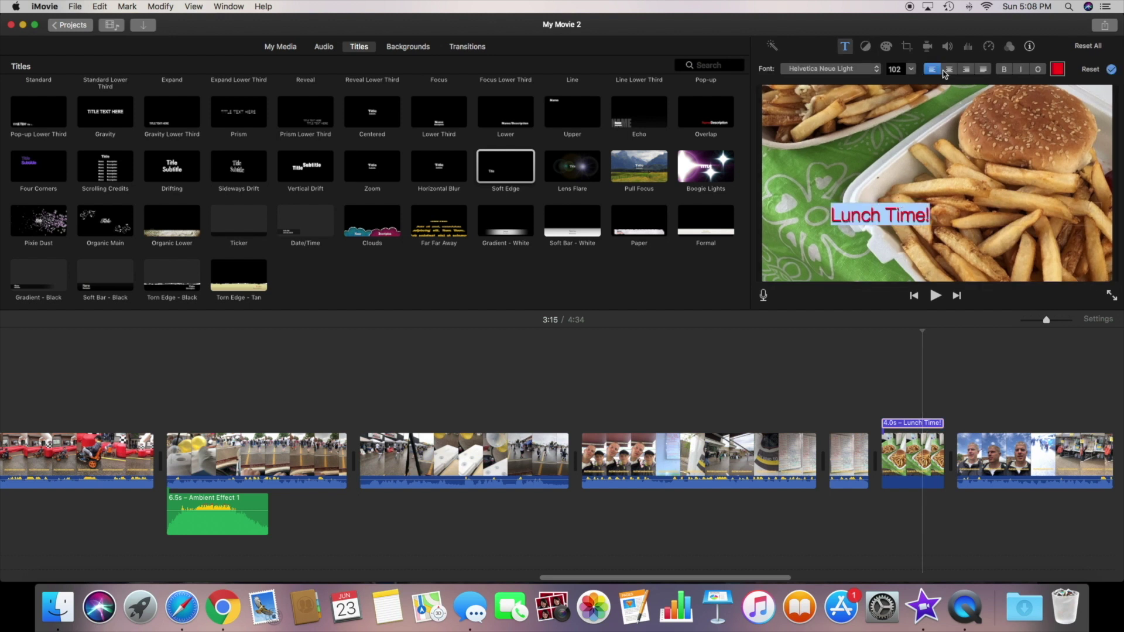
{"action": "left_click", "coordinate": [1004, 70]}
{"action": "left_click", "coordinate": [949, 70]}
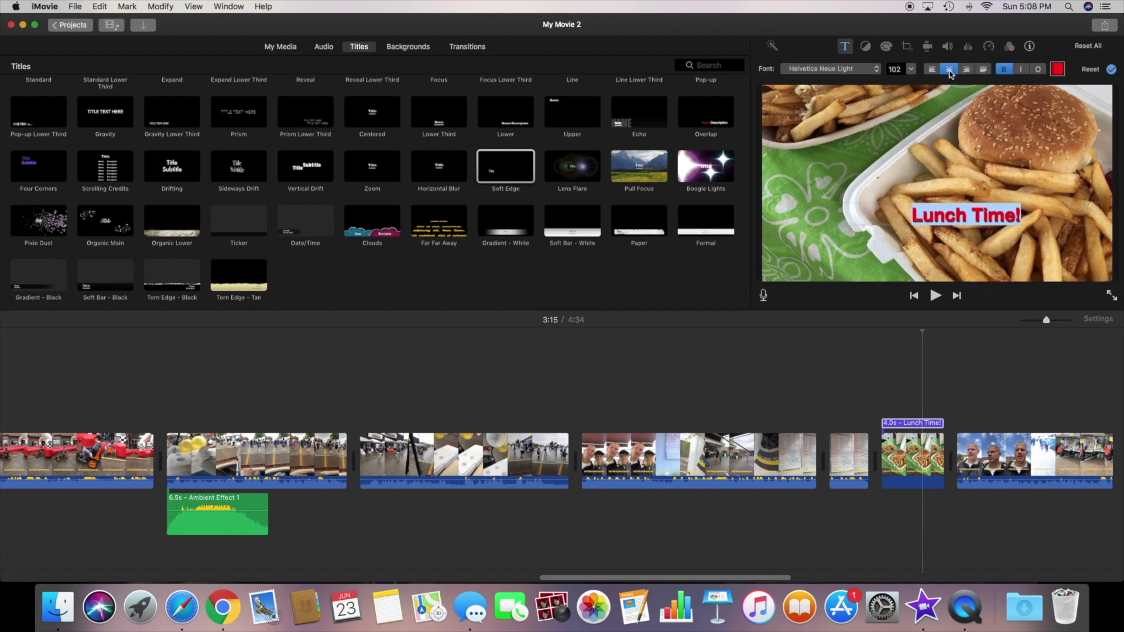
{"action": "left_click", "coordinate": [859, 71]}
{"action": "left_click", "coordinate": [847, 162]}
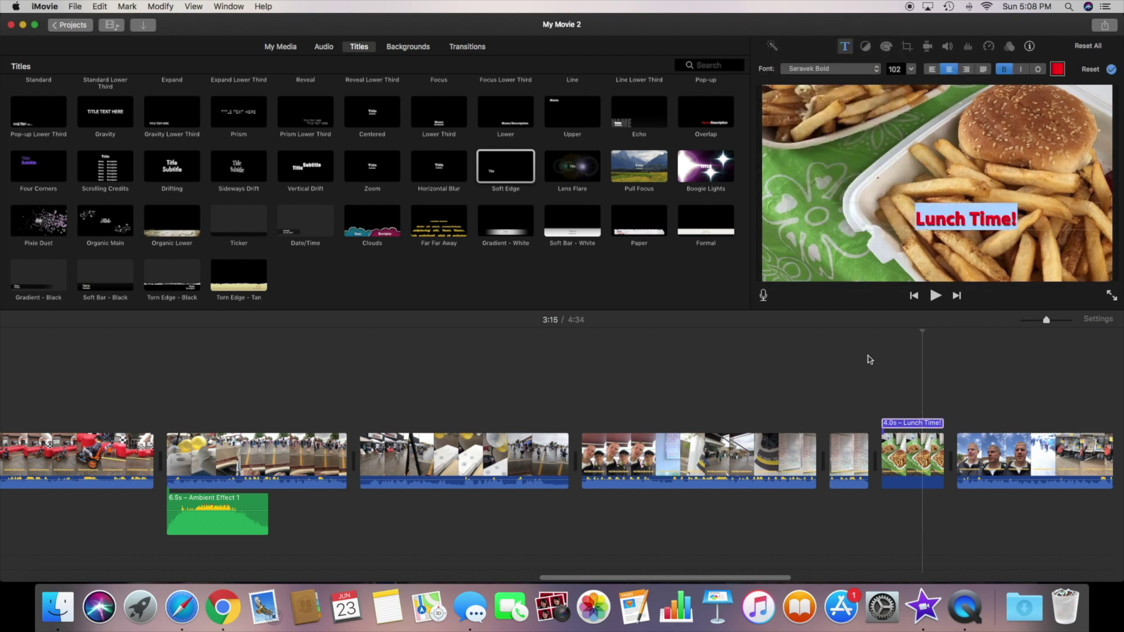
{"action": "left_click", "coordinate": [910, 70]}
{"action": "left_click", "coordinate": [903, 100]}
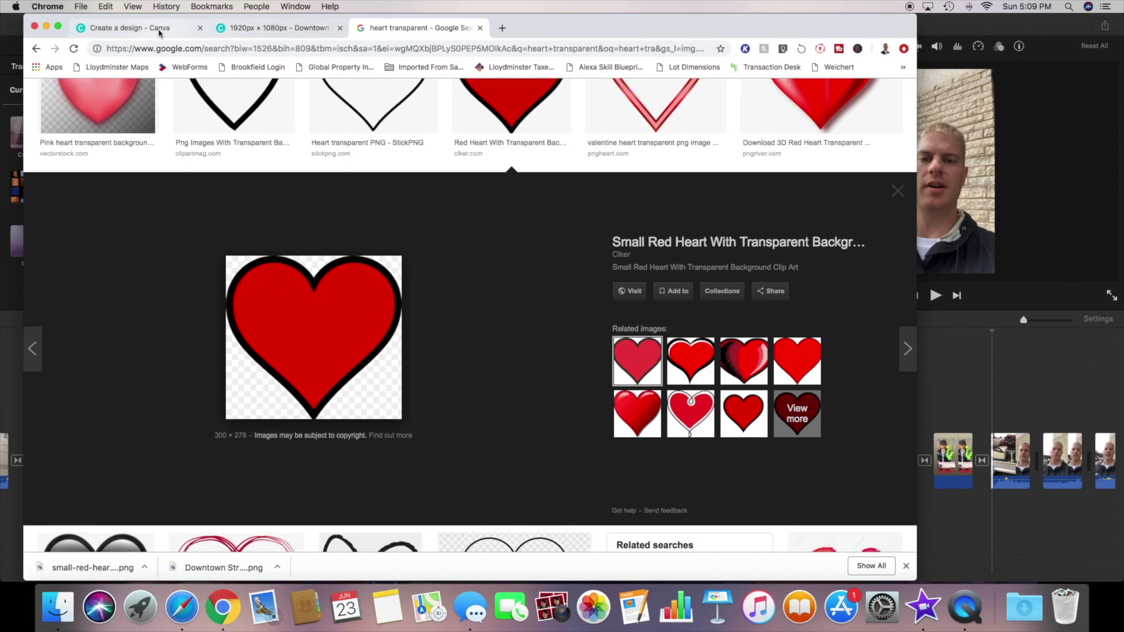
Step: Download the original Century 21 seal image from the Canva Uploads
{"action": "left_click", "coordinate": [263, 27]}
{"action": "scroll", "coordinate": [169, 351], "scroll_direction": "down", "scroll_amount": 3}
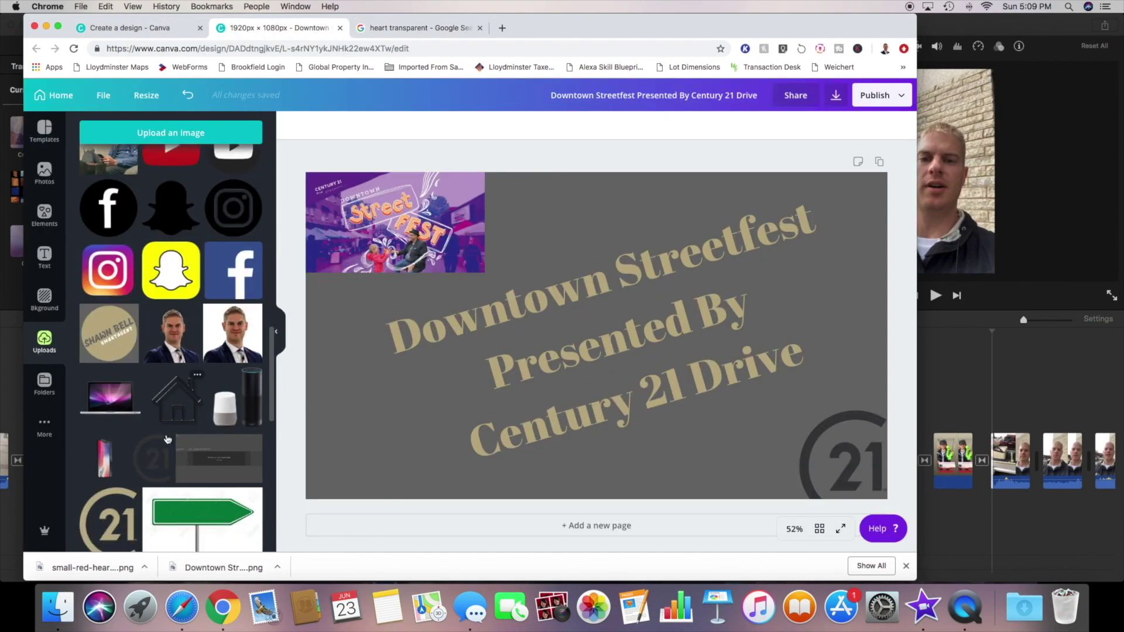
{"action": "left_click", "coordinate": [127, 438]}
{"action": "left_click", "coordinate": [173, 390]}
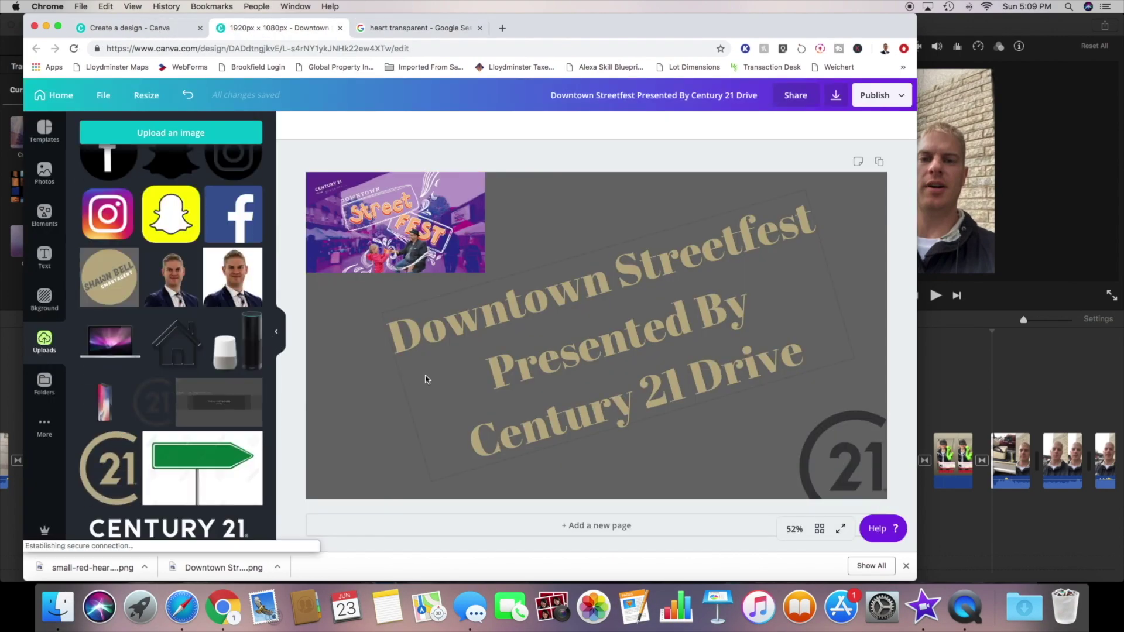
{"action": "left_click", "coordinate": [1001, 370]}
Step: Place the C21 seal above the closing clips, stretch it across them, and set it to Picture in Picture
{"action": "left_click", "coordinate": [1024, 605]}
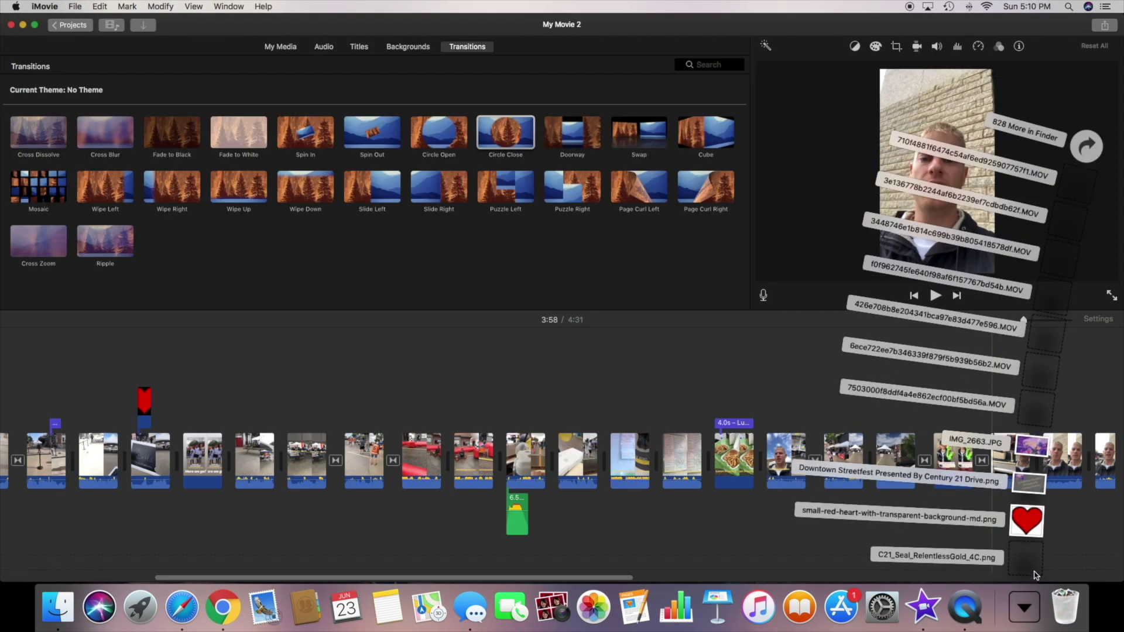
{"action": "left_click_drag", "start_coordinate": [1036, 550], "coordinate": [995, 401]}
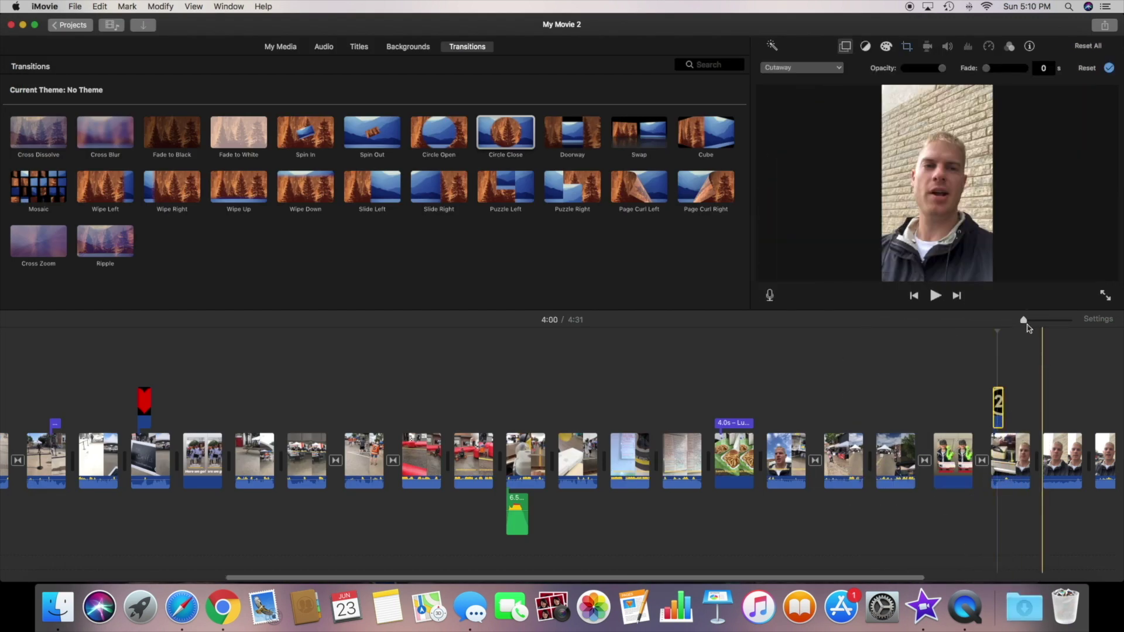
{"action": "left_click_drag", "start_coordinate": [1024, 320], "coordinate": [1047, 325]}
{"action": "scroll", "coordinate": [953, 410], "scroll_direction": "right", "scroll_amount": 10}
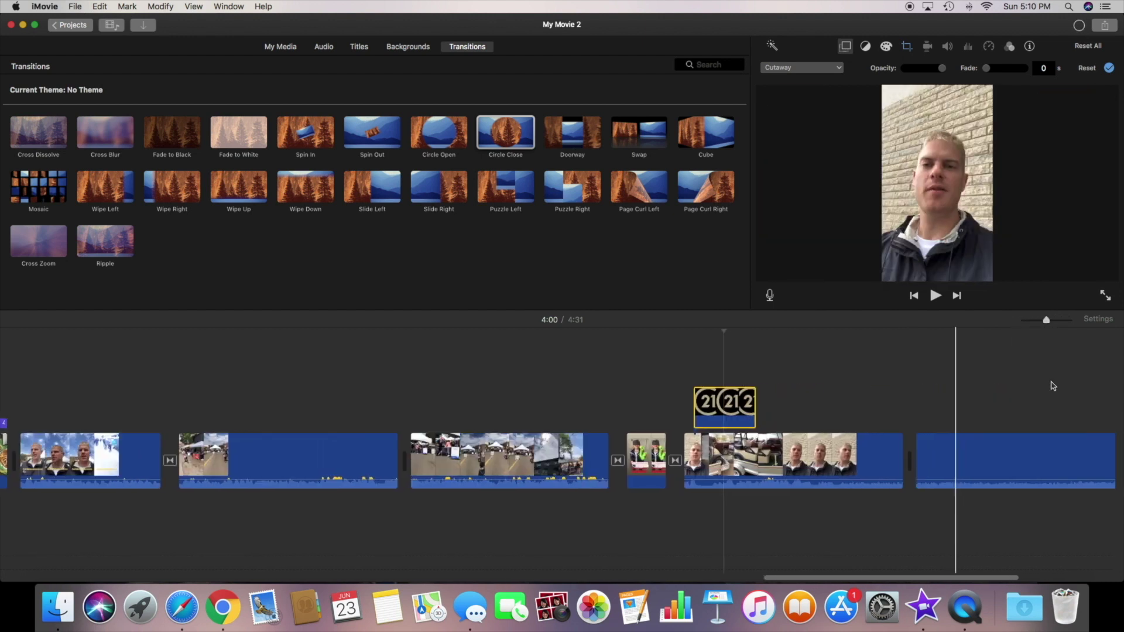
{"action": "left_click_drag", "start_coordinate": [466, 404], "coordinate": [986, 406]}
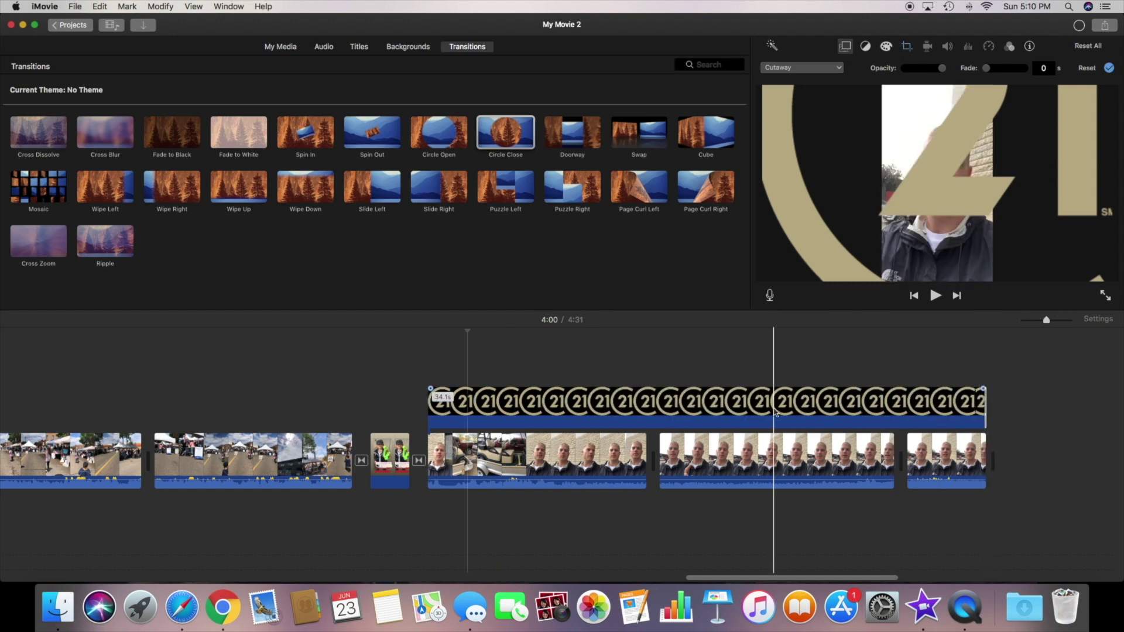
{"action": "left_click", "coordinate": [512, 400]}
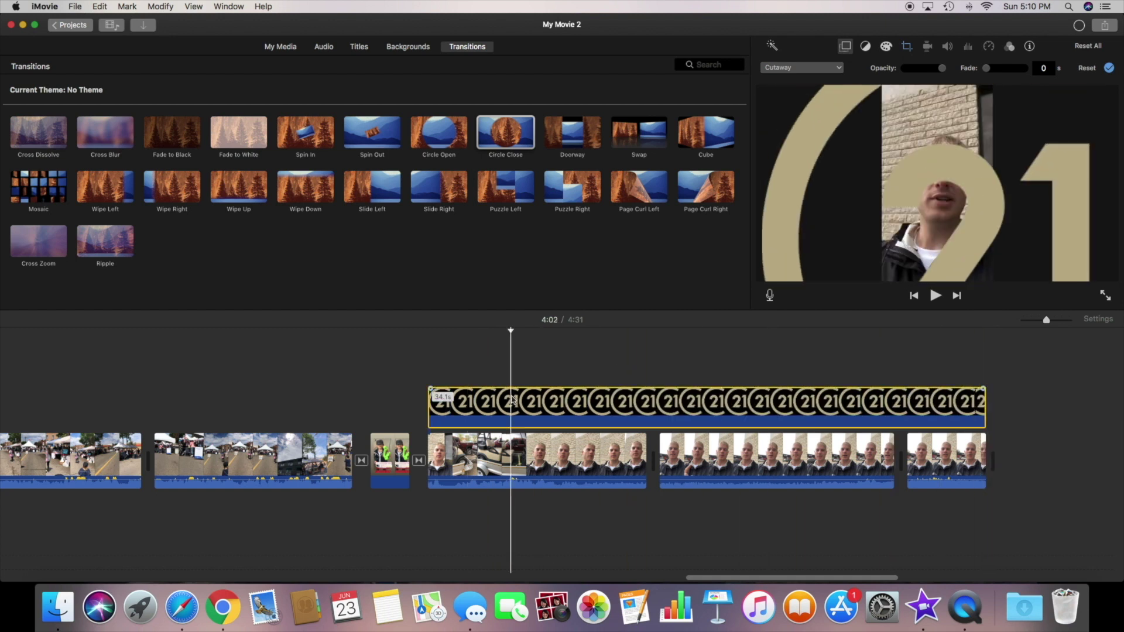
{"action": "left_click", "coordinate": [839, 69]}
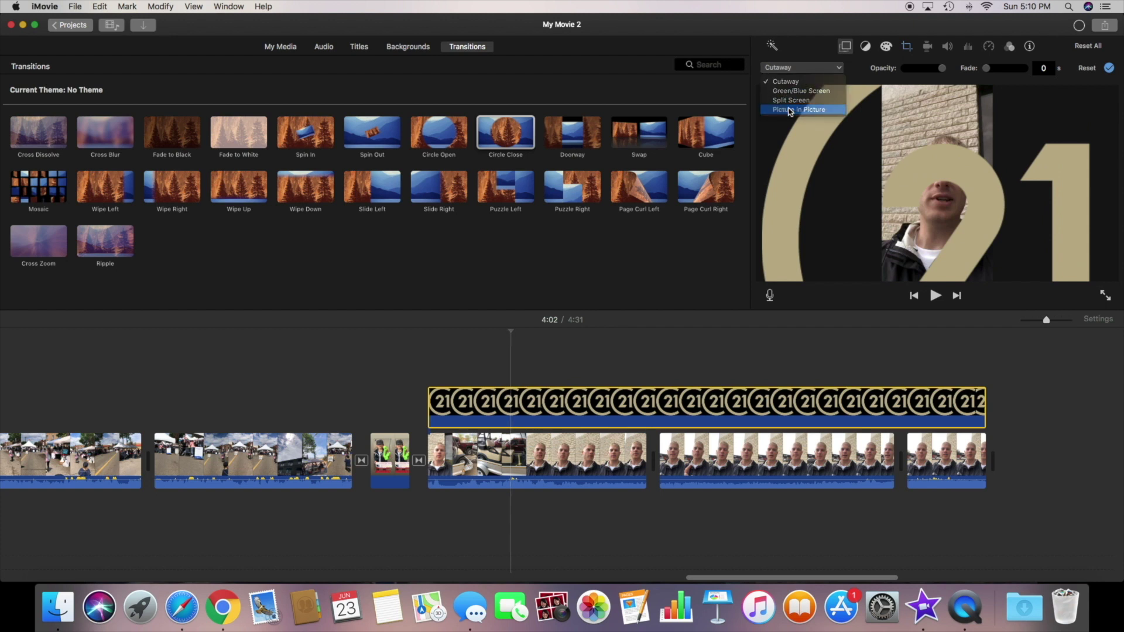
{"action": "left_click", "coordinate": [790, 110]}
{"action": "left_click", "coordinate": [906, 46]}
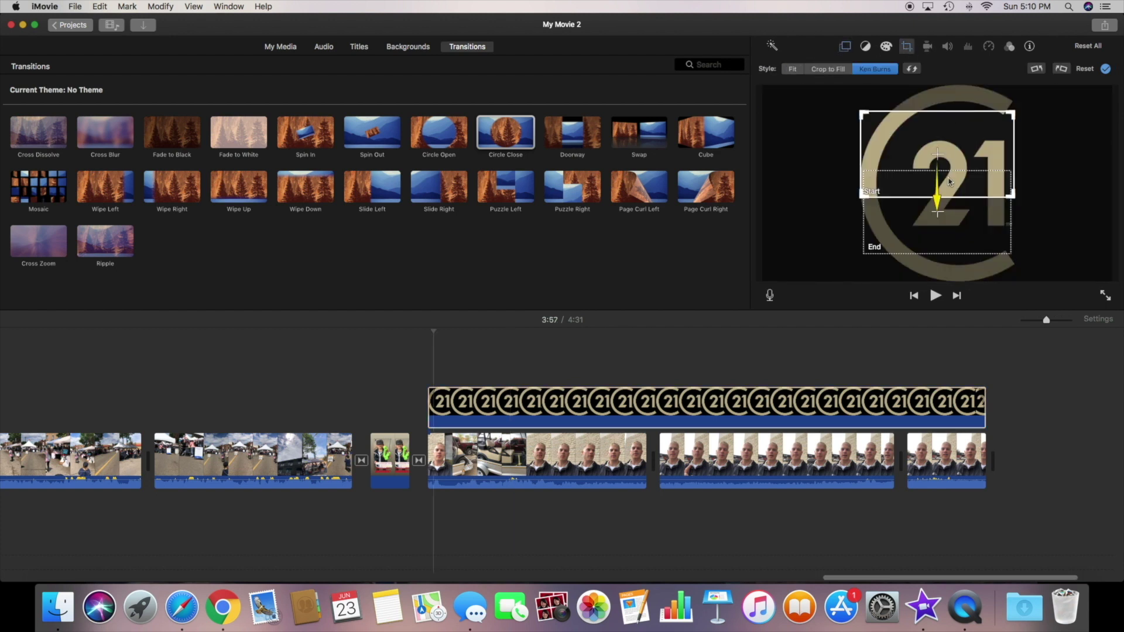
Step: Fit the whole Century 21 logo and move the inset to the lower-right corner
{"action": "left_click", "coordinate": [792, 70]}
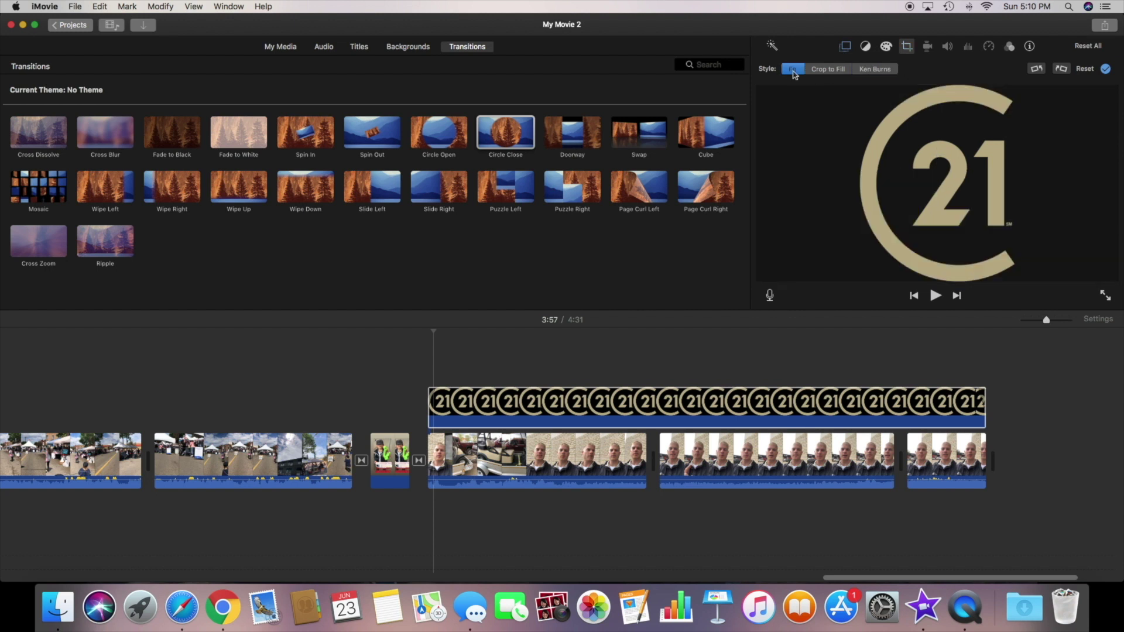
{"action": "left_click", "coordinate": [845, 48]}
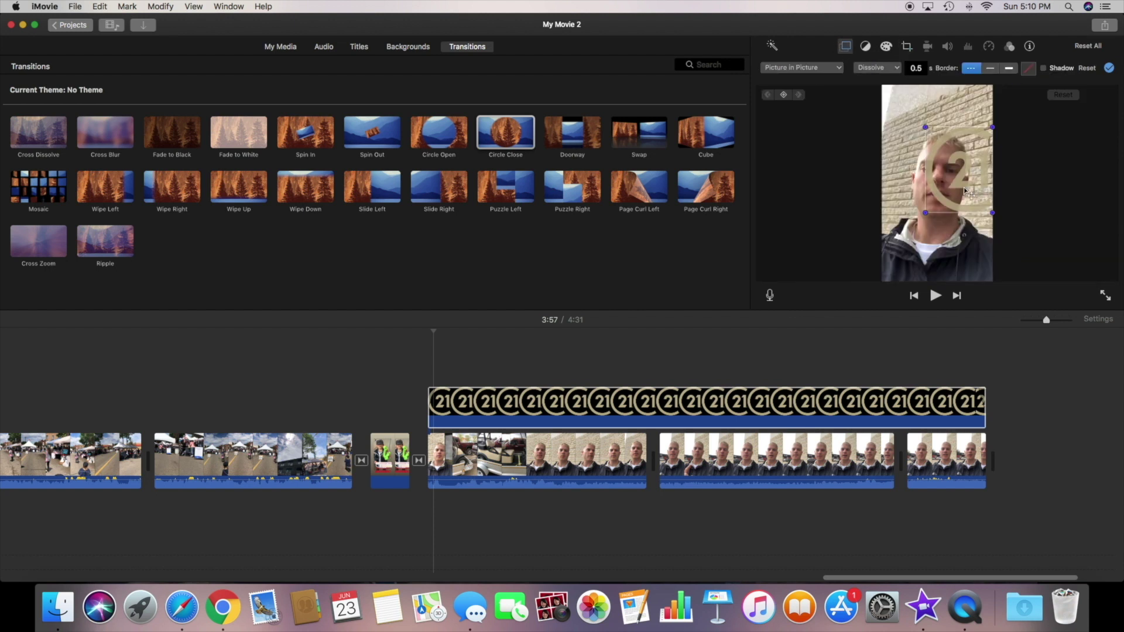
{"action": "left_click_drag", "start_coordinate": [966, 191], "coordinate": [993, 279]}
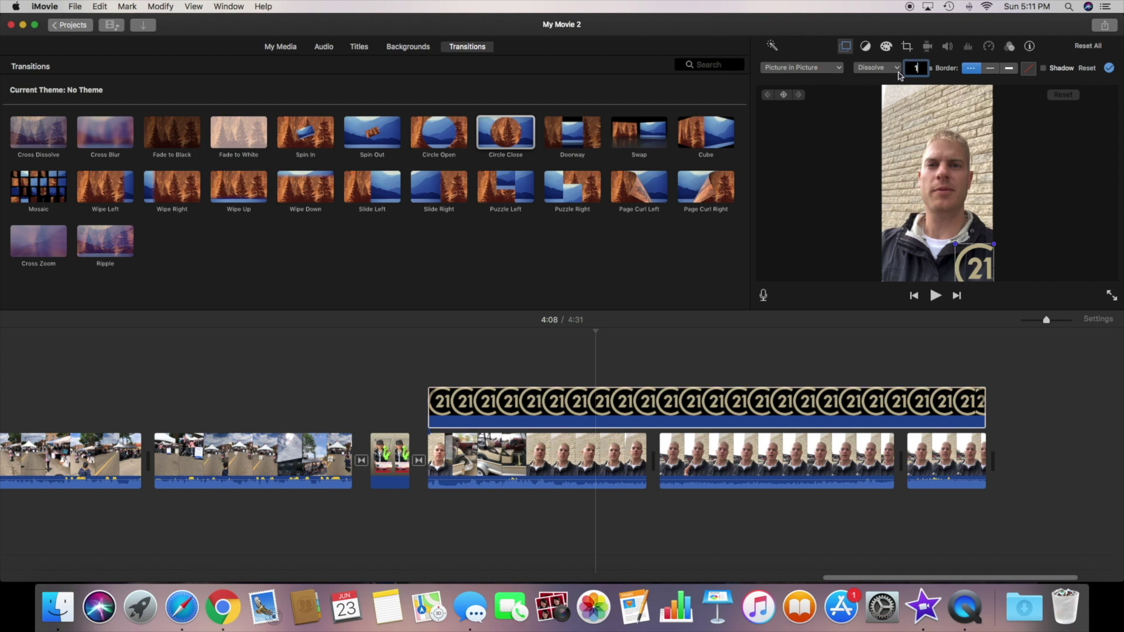
Step: Preview the logo overlay and set its dissolve duration to 3 seconds
{"action": "left_click", "coordinate": [425, 371]}
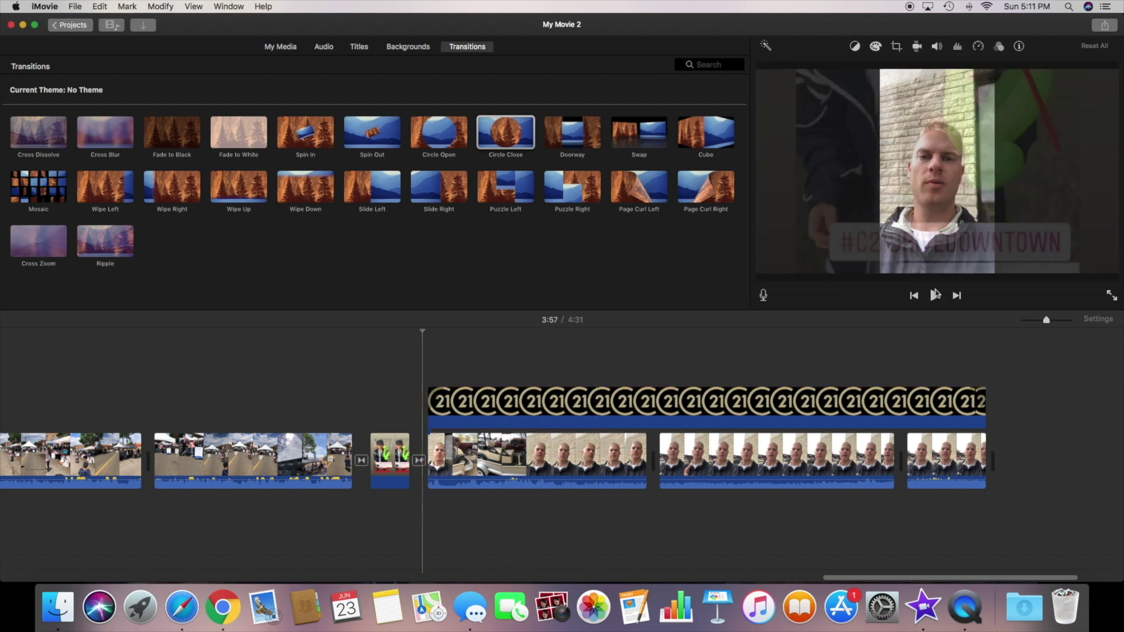
{"action": "left_click", "coordinate": [935, 295]}
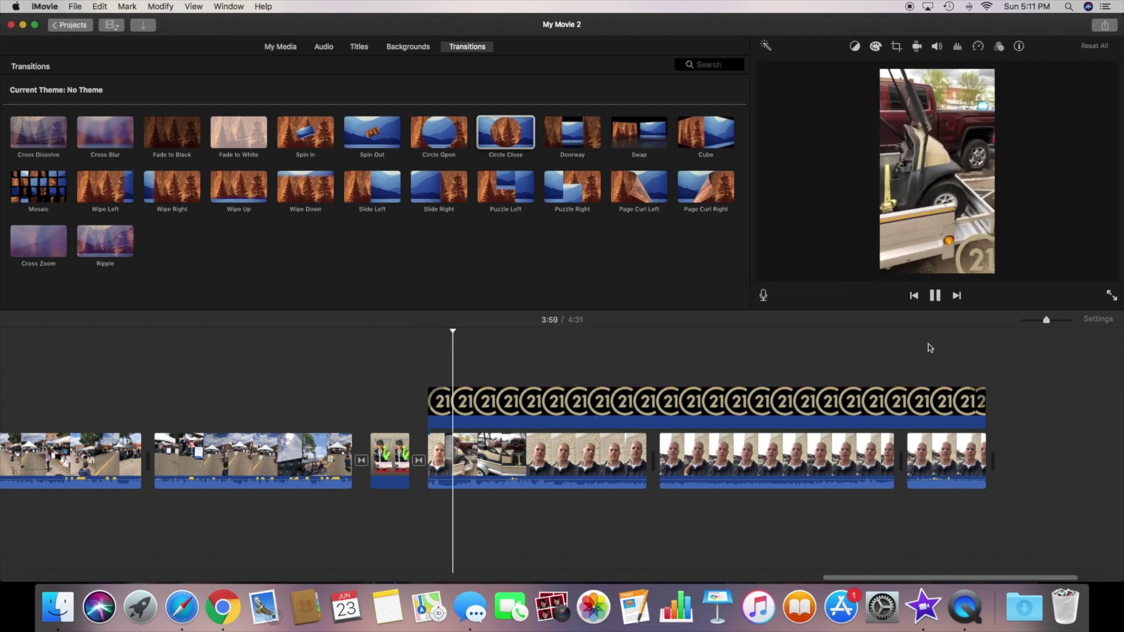
{"action": "left_click", "coordinate": [954, 403]}
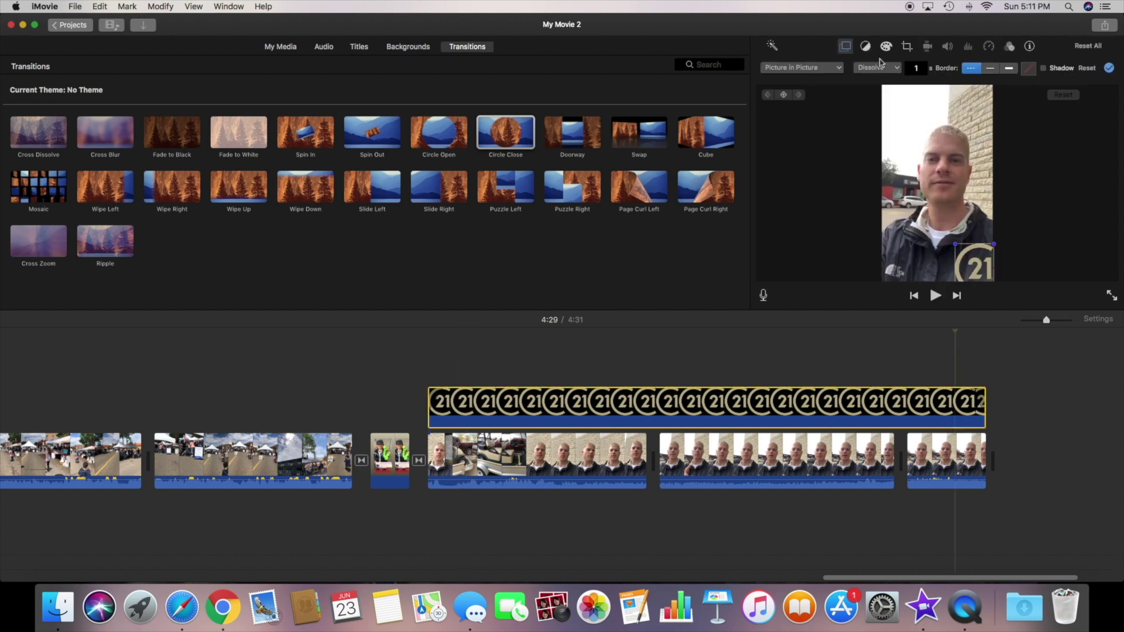
{"action": "left_click", "coordinate": [908, 68]}
{"action": "type", "text": "3"}
{"action": "key", "text": "Return"}
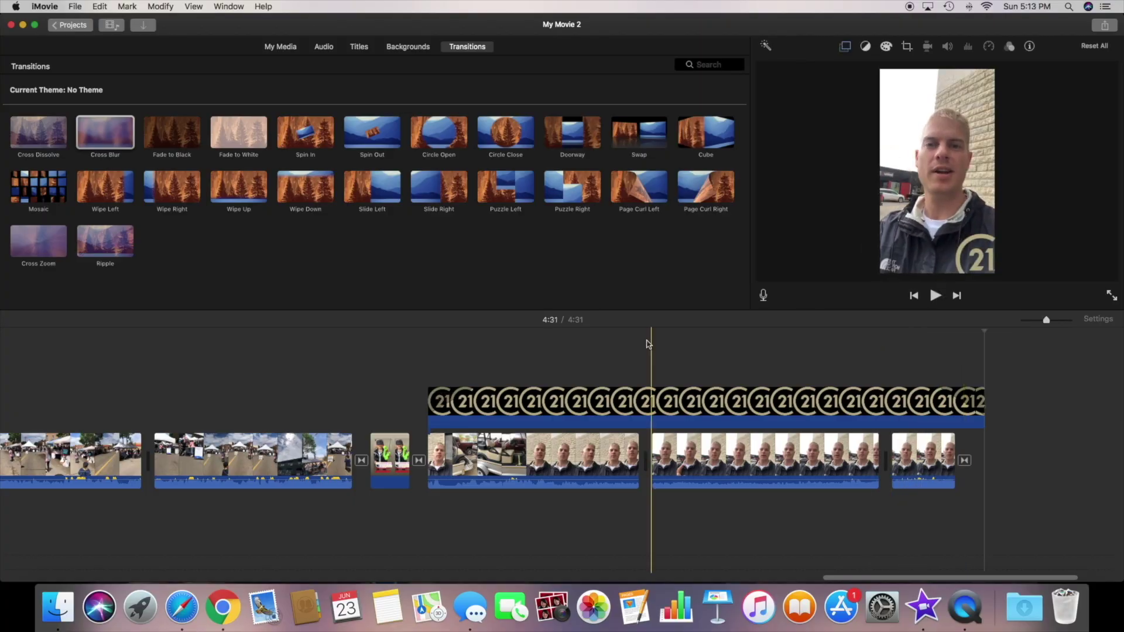
Step: Add a Drifting title at the movie's end reading 'Thanks To' and 'All Organizers'
{"action": "left_click", "coordinate": [359, 46]}
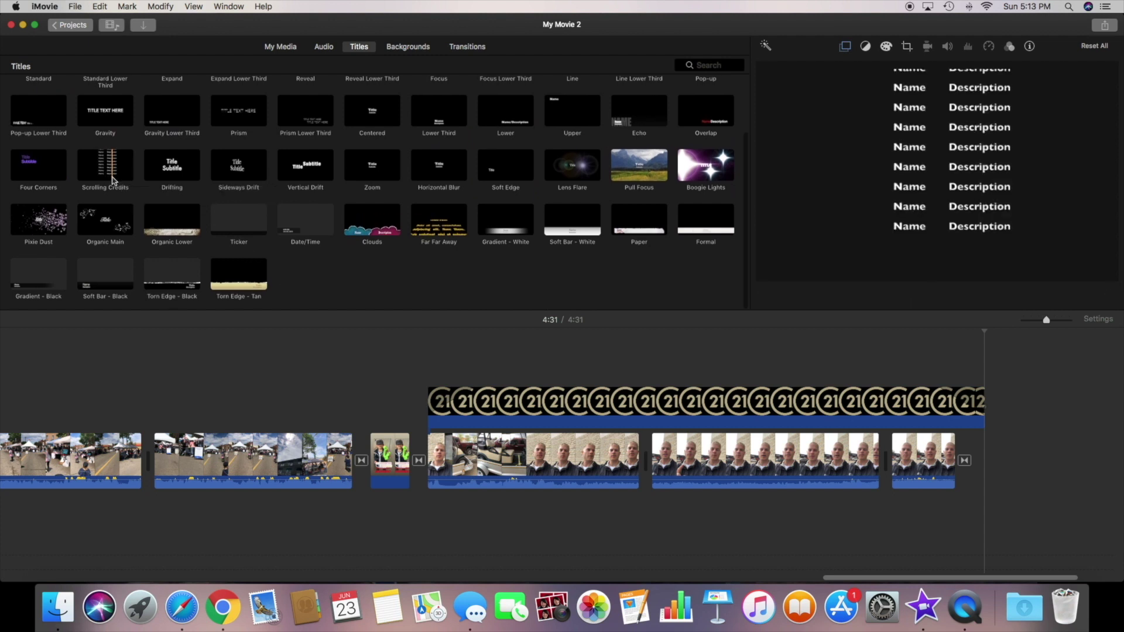
{"action": "left_click_drag", "start_coordinate": [173, 170], "coordinate": [1000, 460]}
{"action": "type", "text": "Thanks To"}
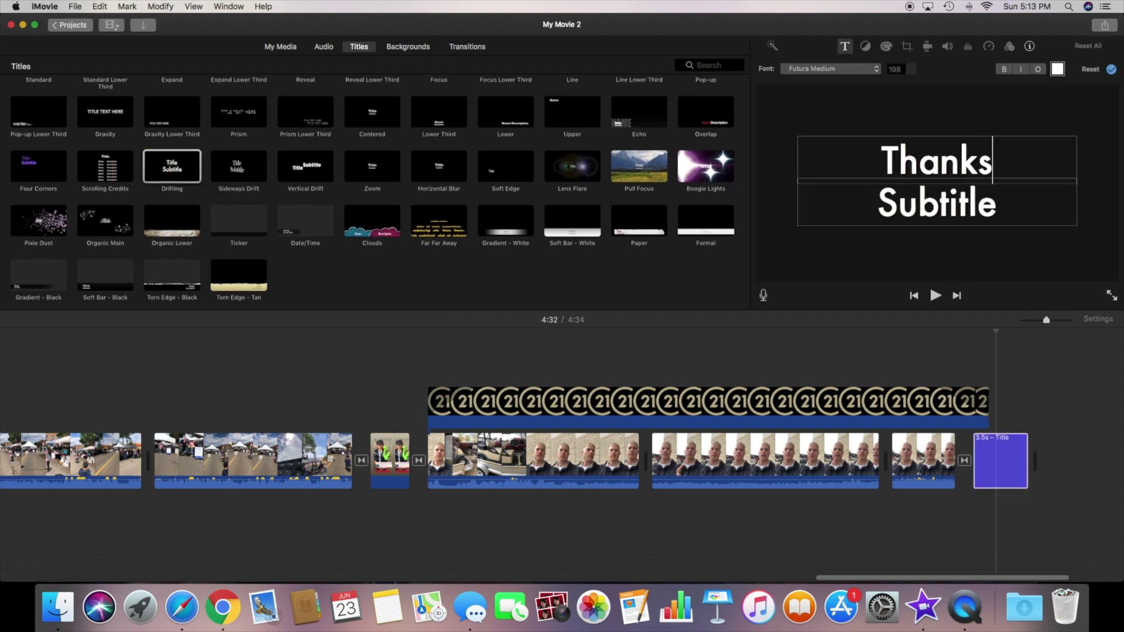
{"action": "key", "text": "Tab"}
{"action": "type", "text": "All Organizers"}
Step: Make the end title text yellow and bring up the sharing options
{"action": "left_click", "coordinate": [1057, 69]}
{"action": "left_click", "coordinate": [1060, 64]}
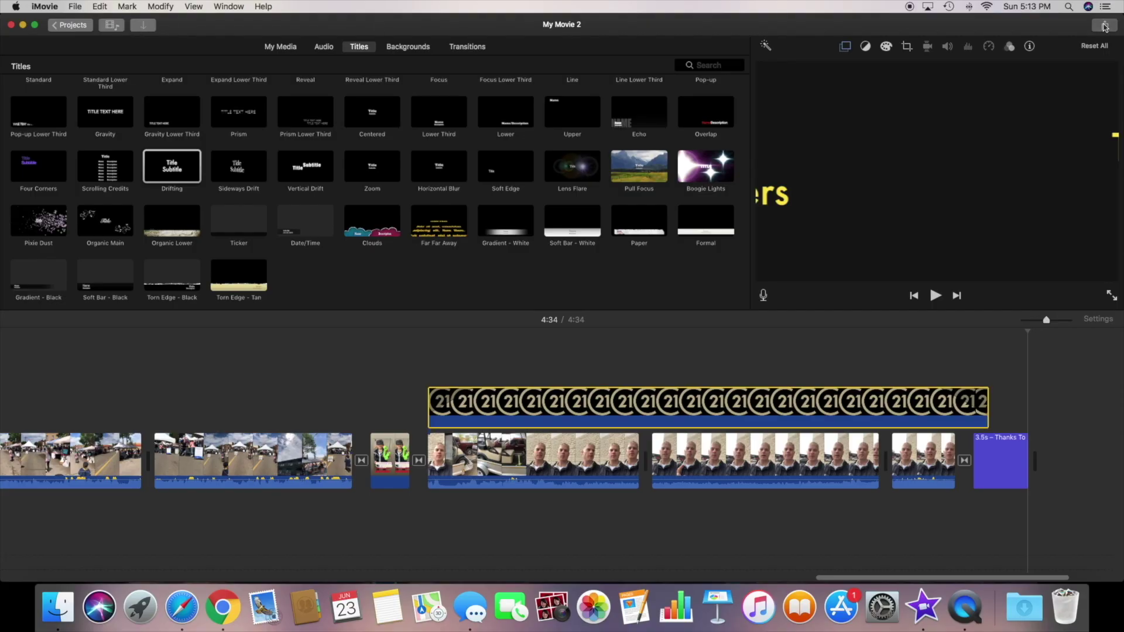
{"action": "left_click", "coordinate": [1104, 26]}
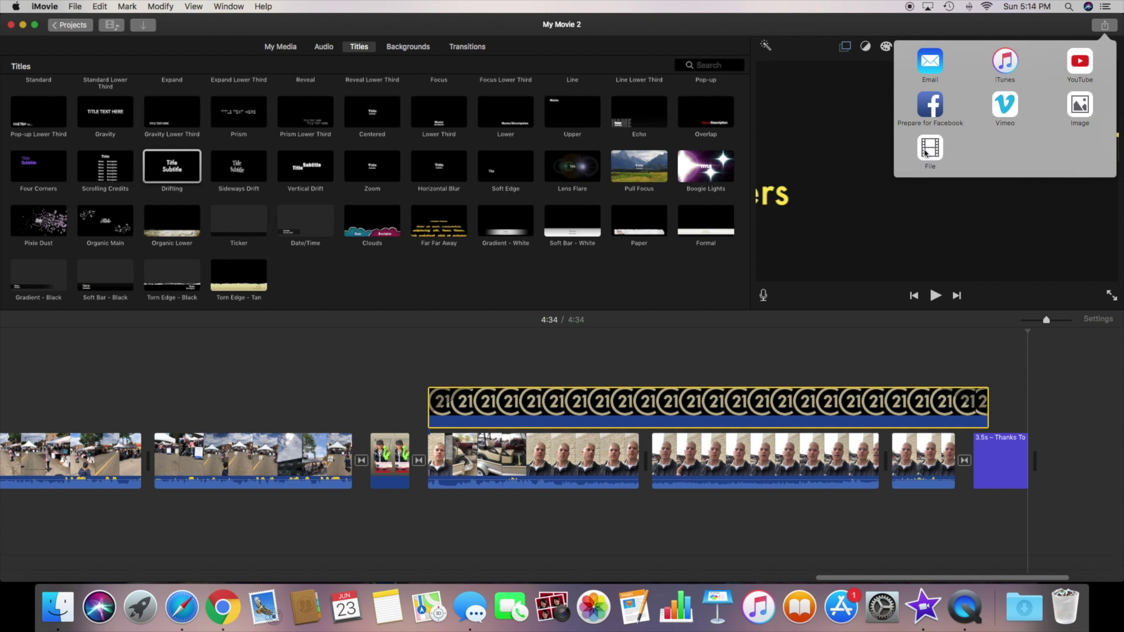
Step: Export to a file named StreetFest with the description 'Century 21 Drive Streefest'
{"action": "left_click", "coordinate": [925, 153]}
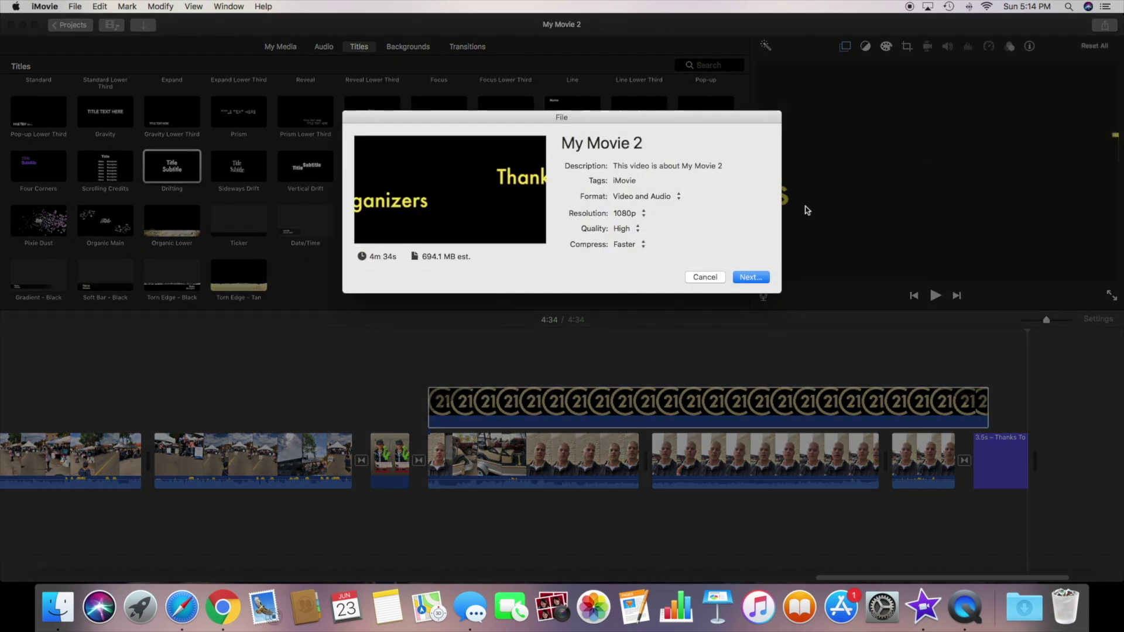
{"action": "double_click", "coordinate": [609, 144]}
{"action": "type", "text": "StreetFest"}
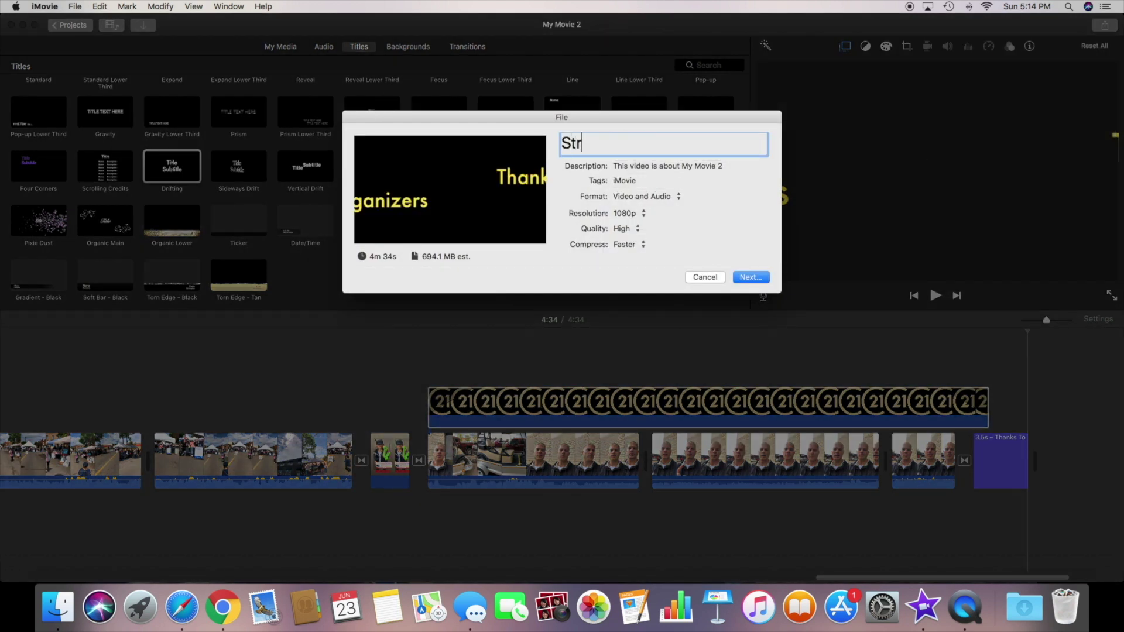
{"action": "double_click", "coordinate": [663, 167]}
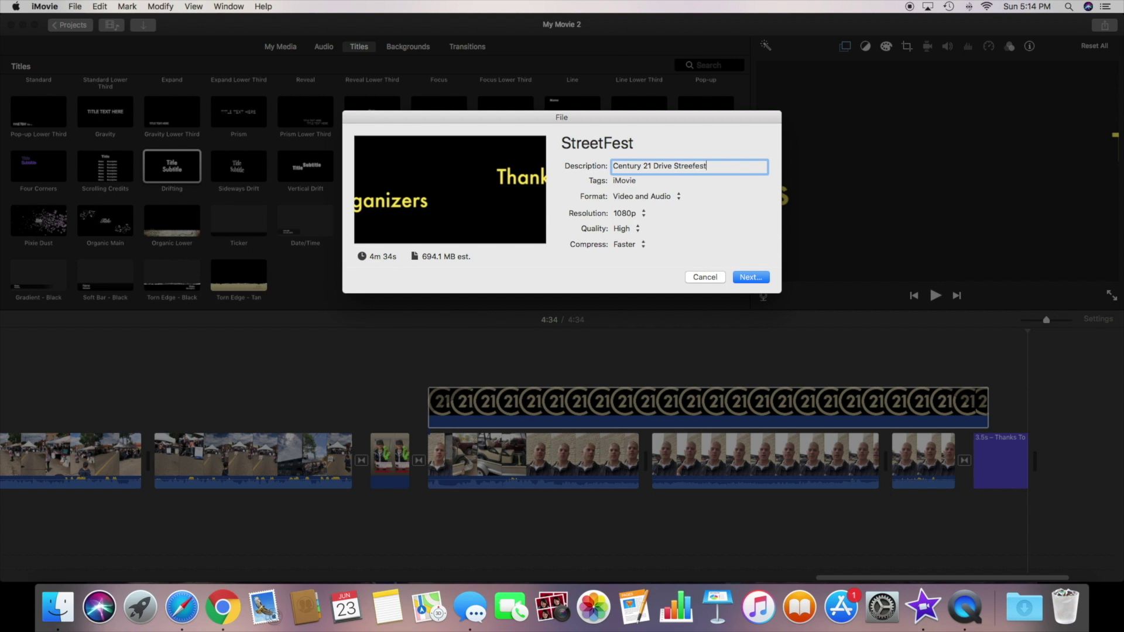
Step: Keep the resolution at 1080p, choose a save location and start the export
{"action": "left_click", "coordinate": [644, 214]}
{"action": "left_click", "coordinate": [644, 215]}
{"action": "key", "text": "Return"}
{"action": "left_click", "coordinate": [616, 162]}
{"action": "left_click", "coordinate": [562, 236]}
{"action": "key", "text": "Return"}
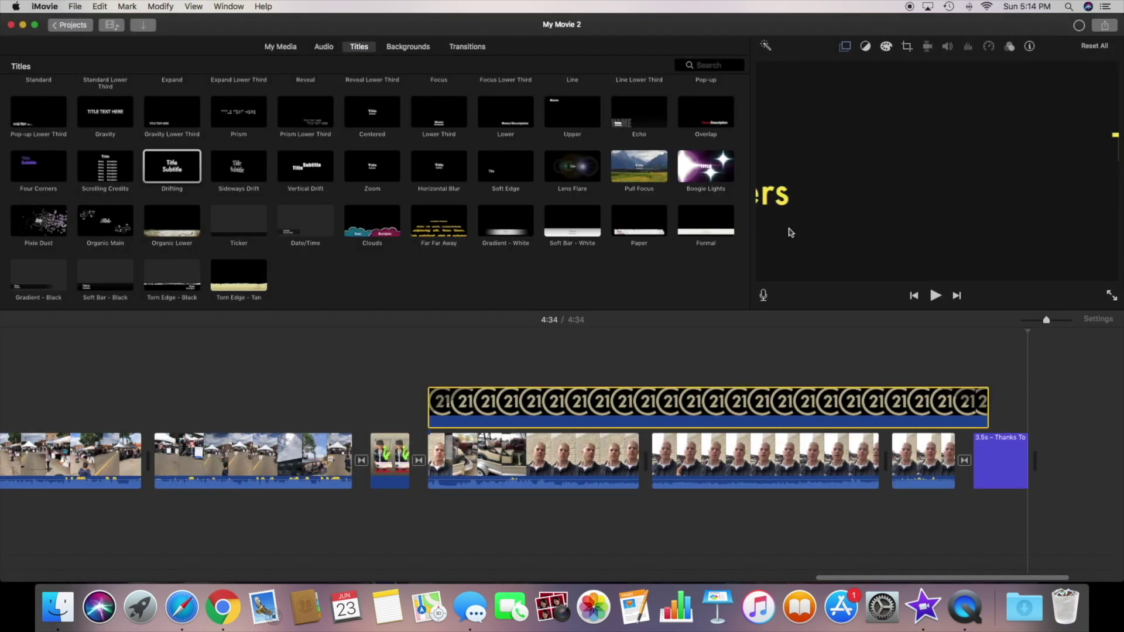